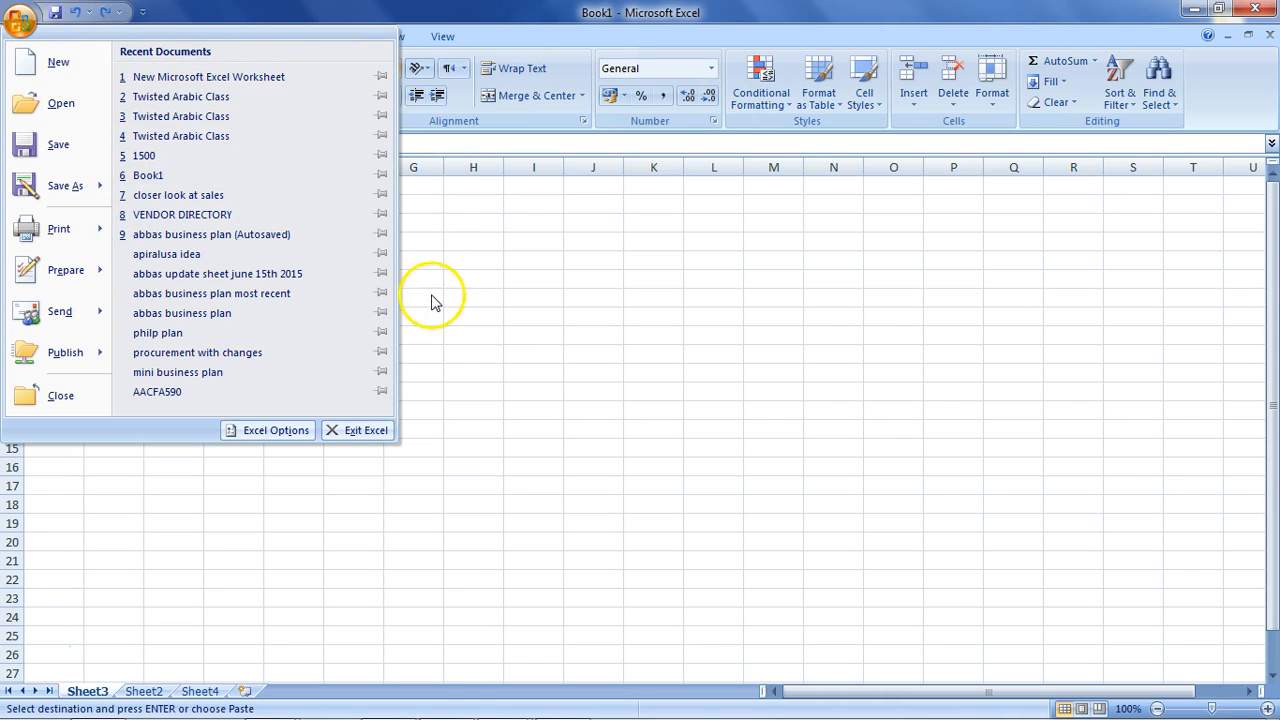
Dismiss the Office button menu without choosing anything, leaving Book1's empty Sheet3 showing.
left_click(530, 323)
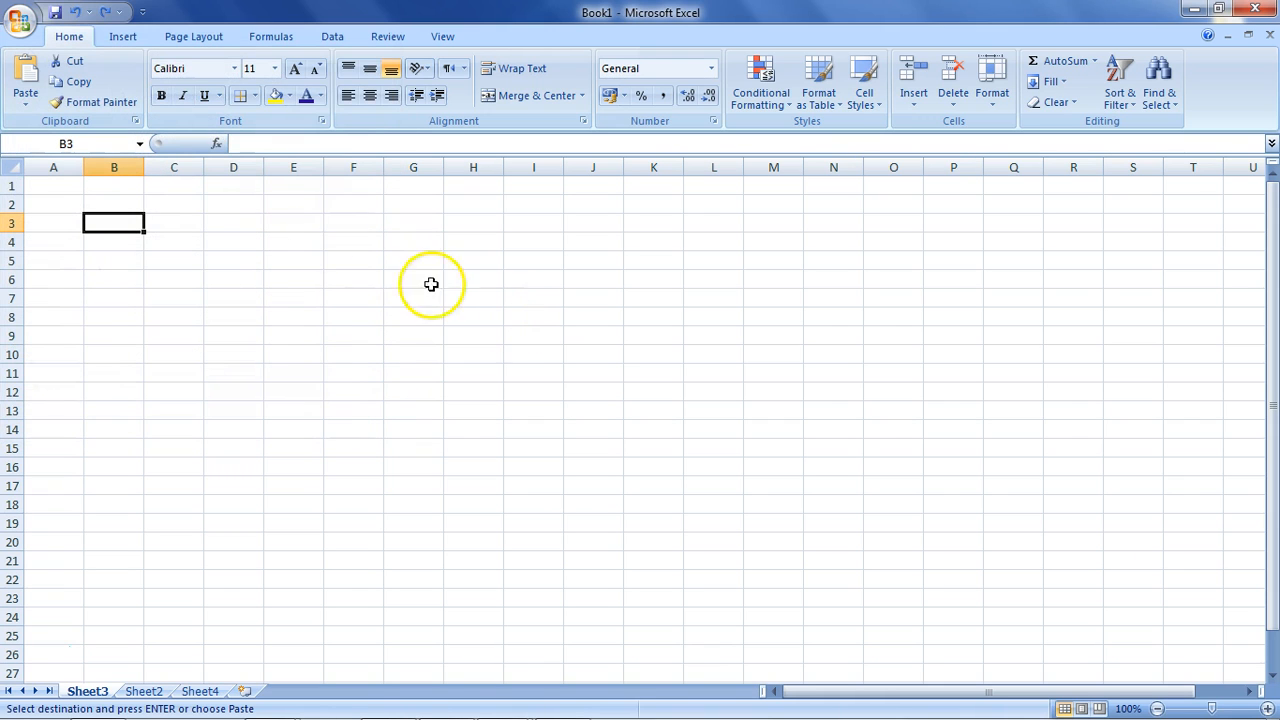
Enter 'this is my work' in cell A1 of Sheet3 and reselect A1.
left_click(63, 187)
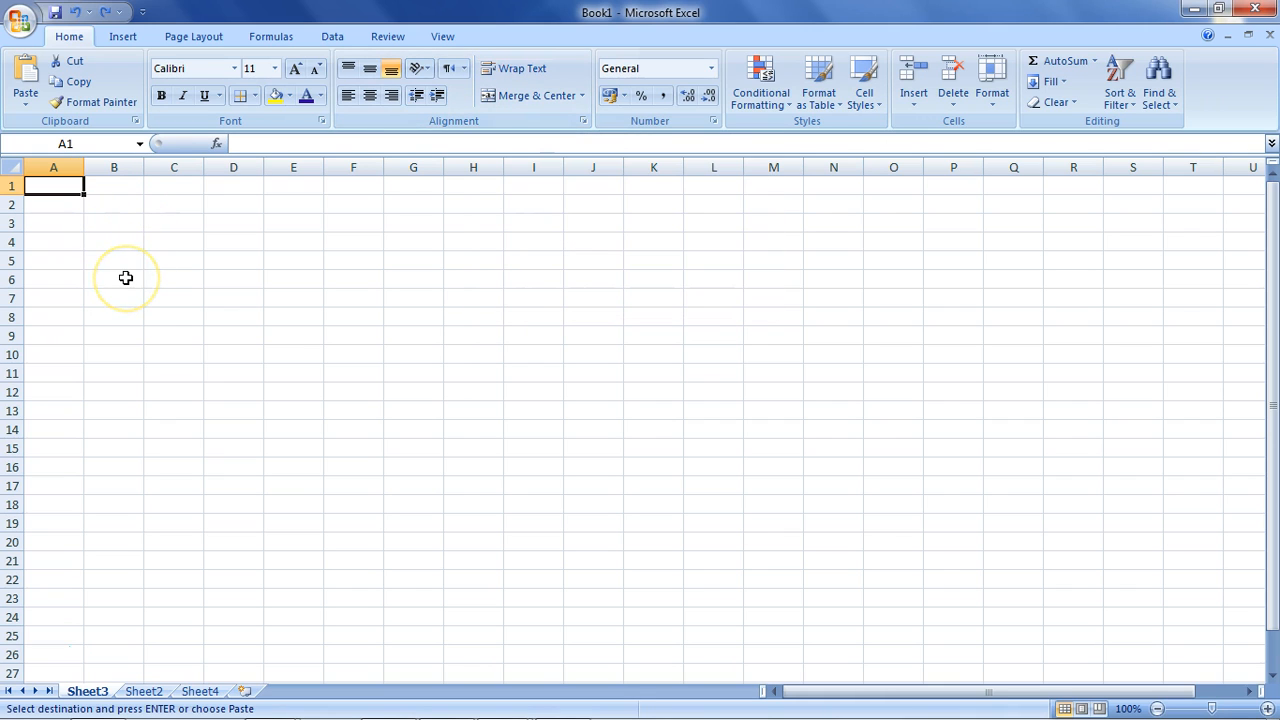
type("قا")
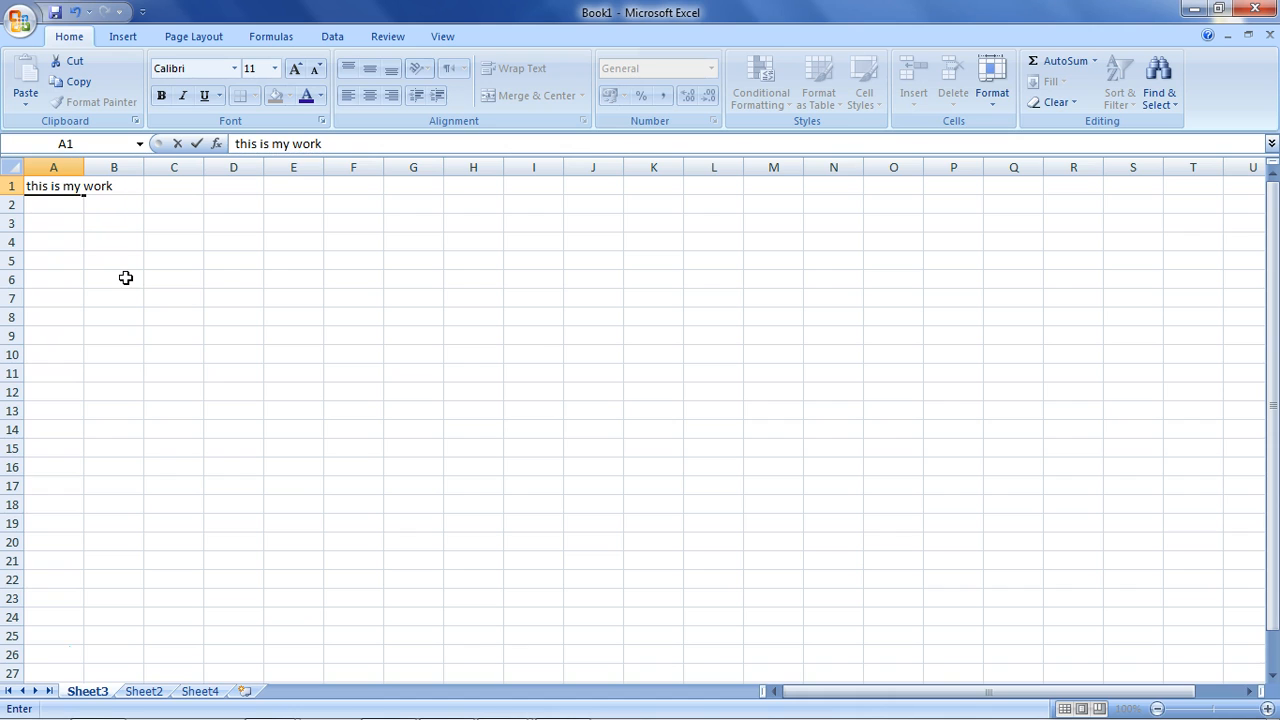
key("Return")
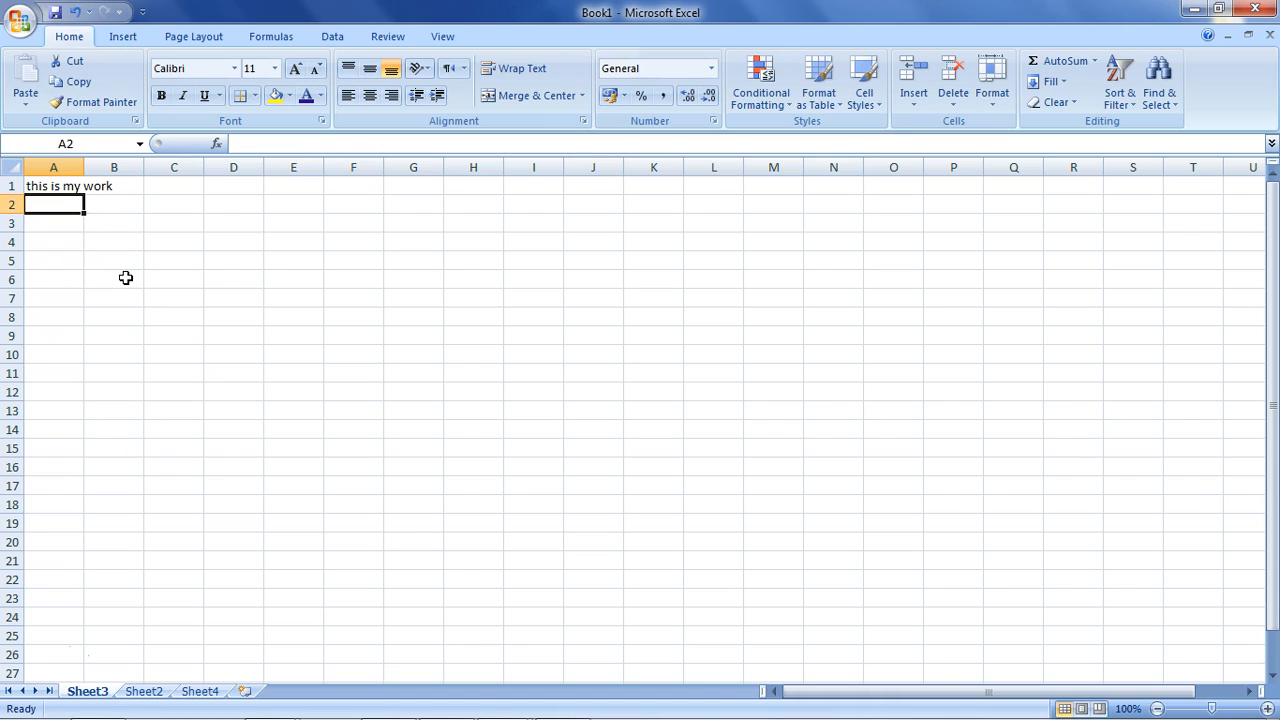
left_click(56, 186)
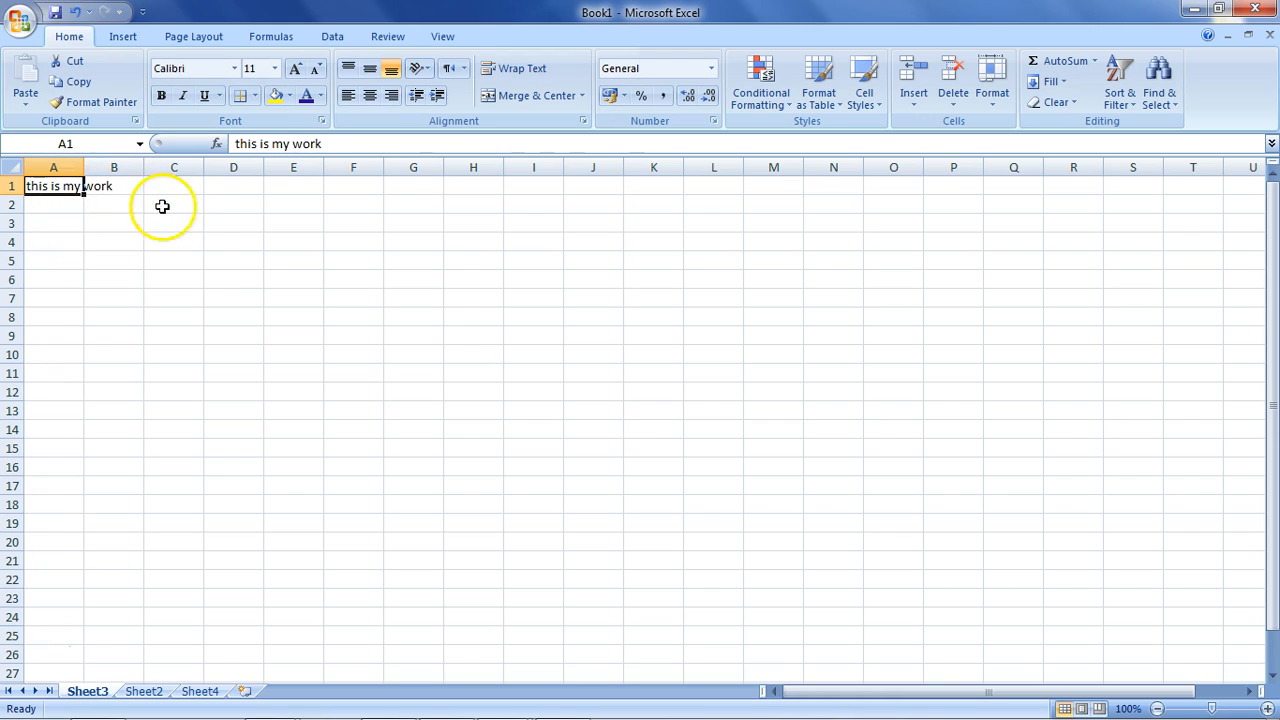
Widen column A and extend A1 to 'this is my work more thigs in here than what will fit'.
double_click(83, 168)
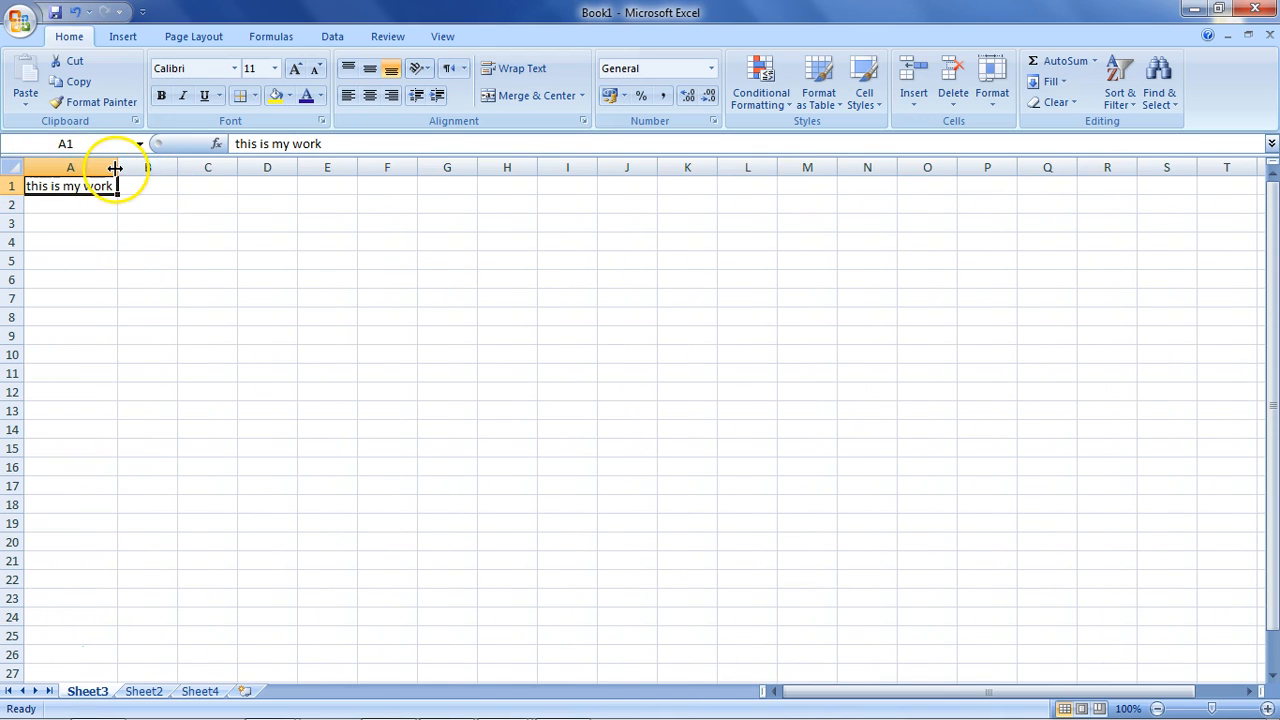
left_click_drag(118, 168, 566, 164)
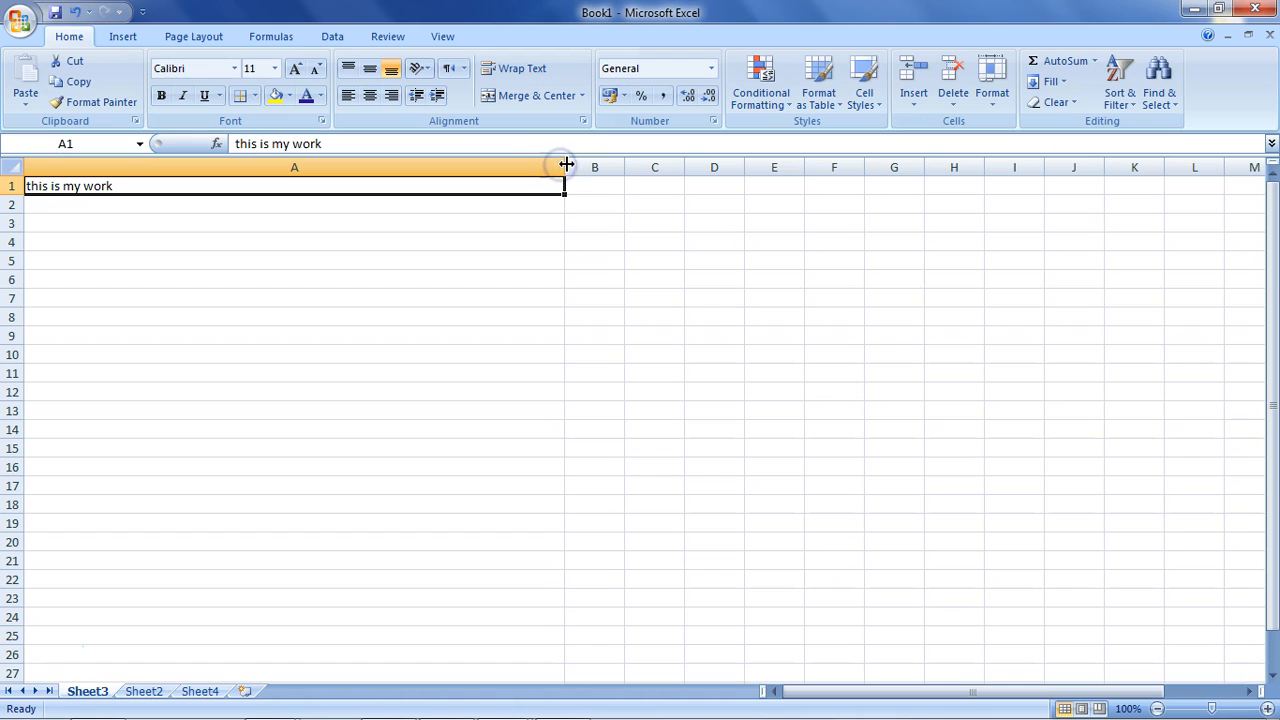
left_click(496, 187)
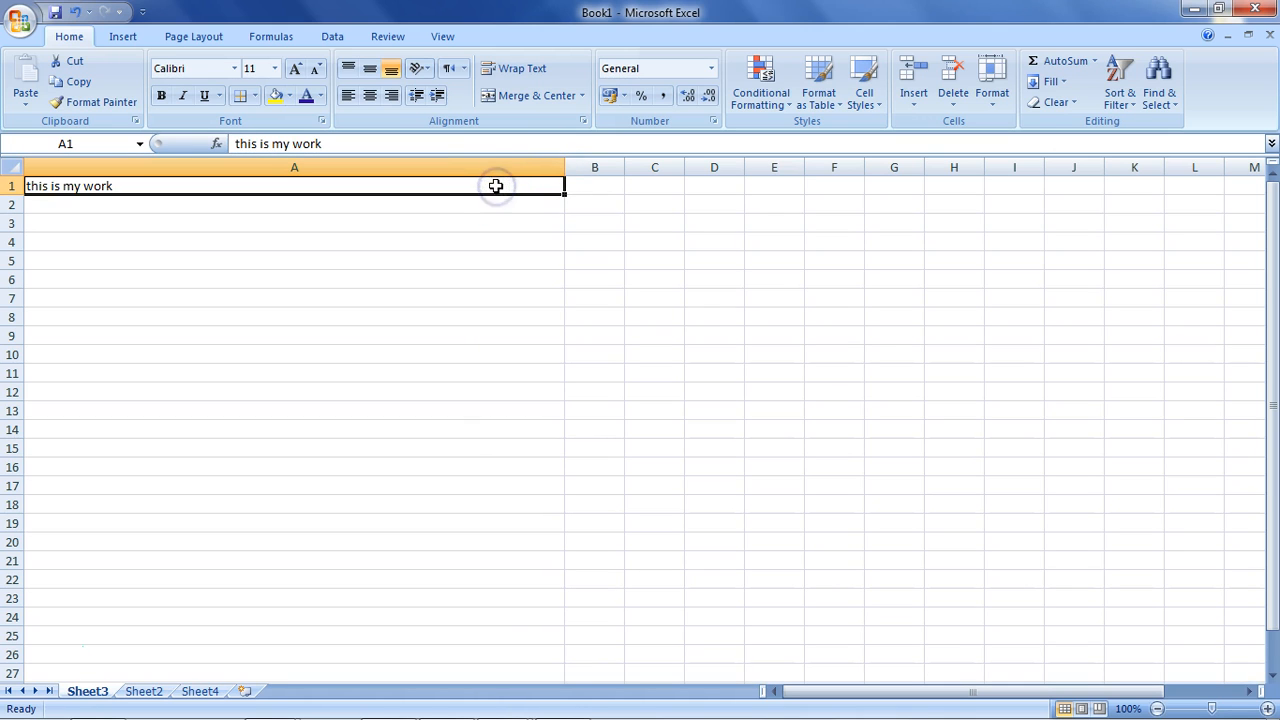
double_click(474, 190)
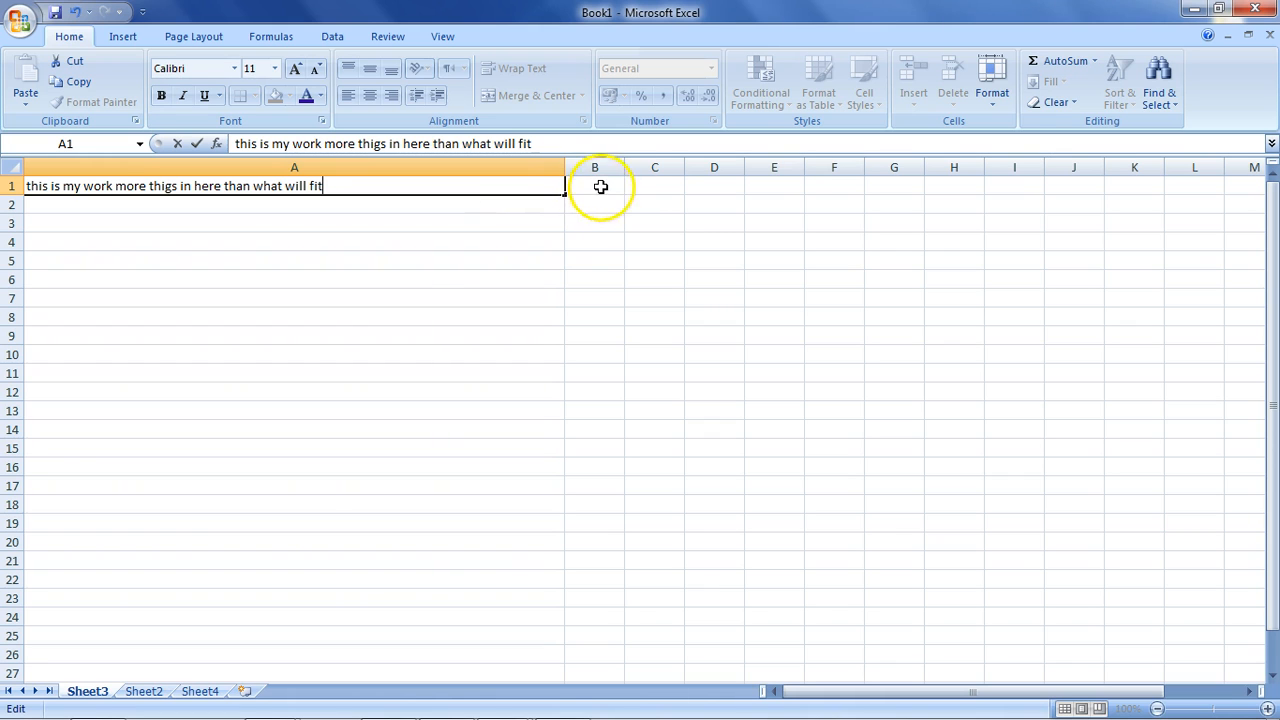
left_click(566, 168)
Widen column A further, then narrow it back to about 98 pixels and select A1.
left_click_drag(566, 168, 1080, 155)
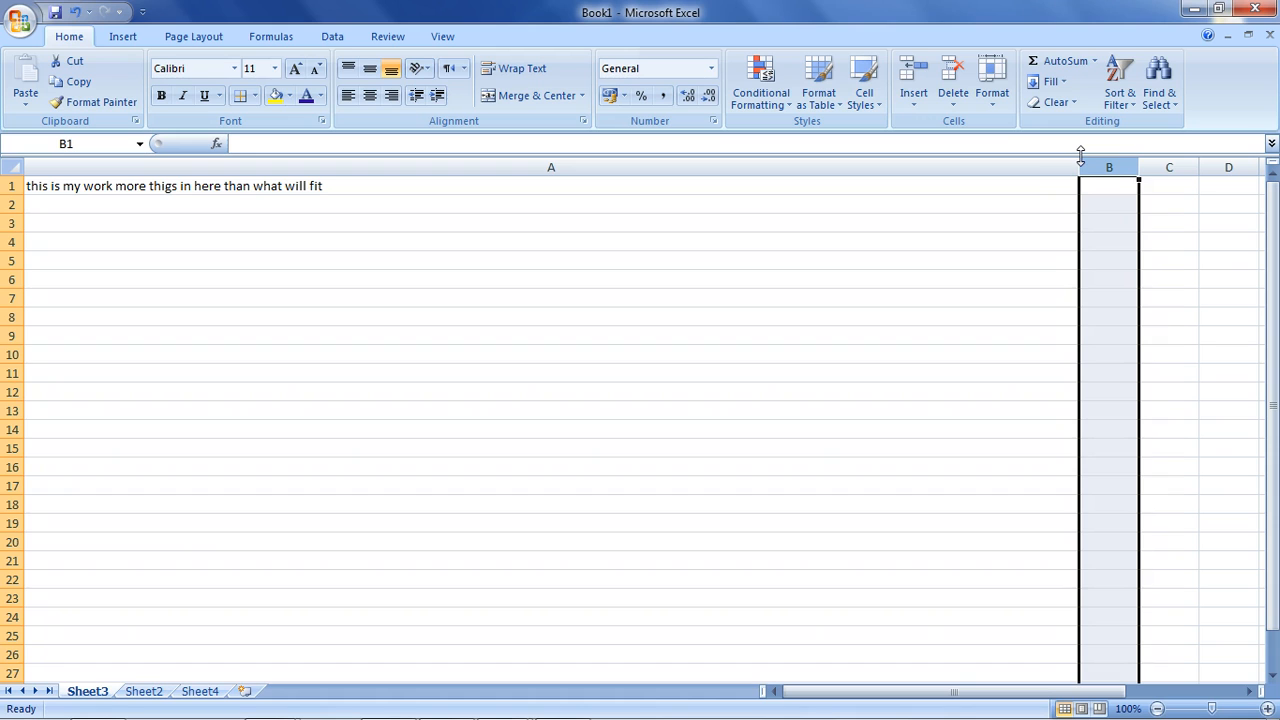
left_click_drag(1080, 163, 339, 167)
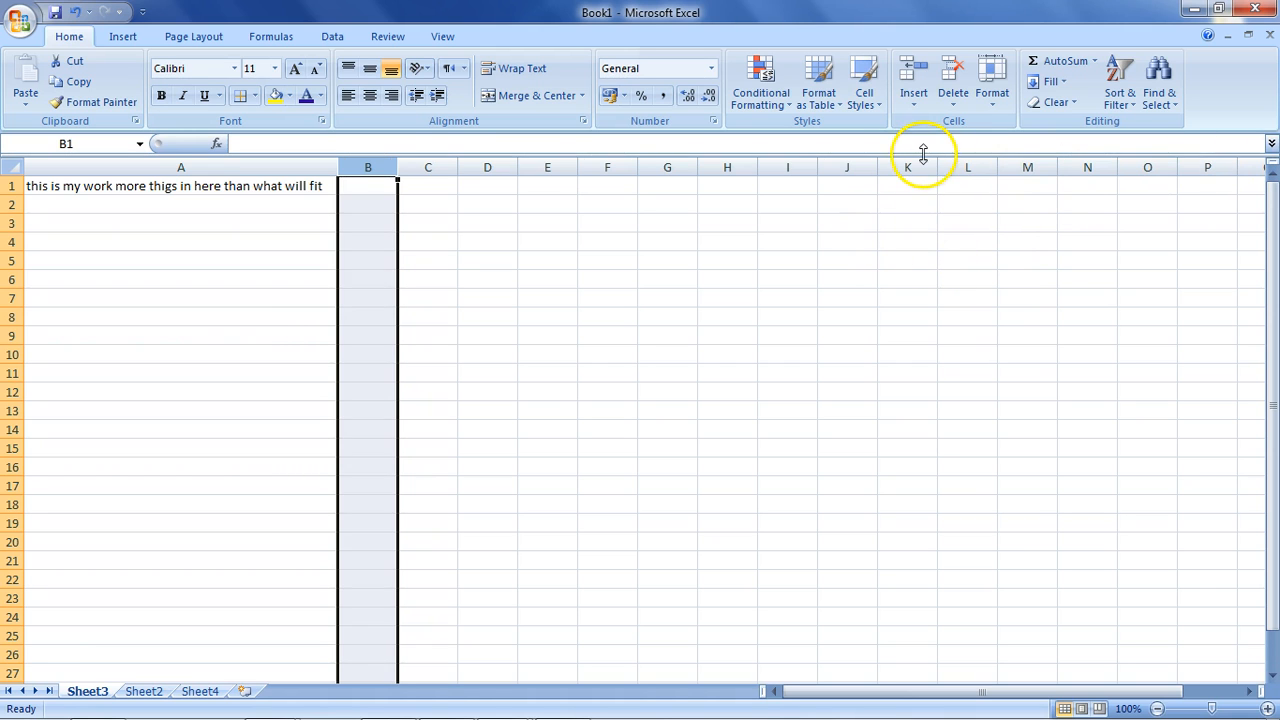
left_click_drag(336, 175, 99, 171)
left_click(84, 192)
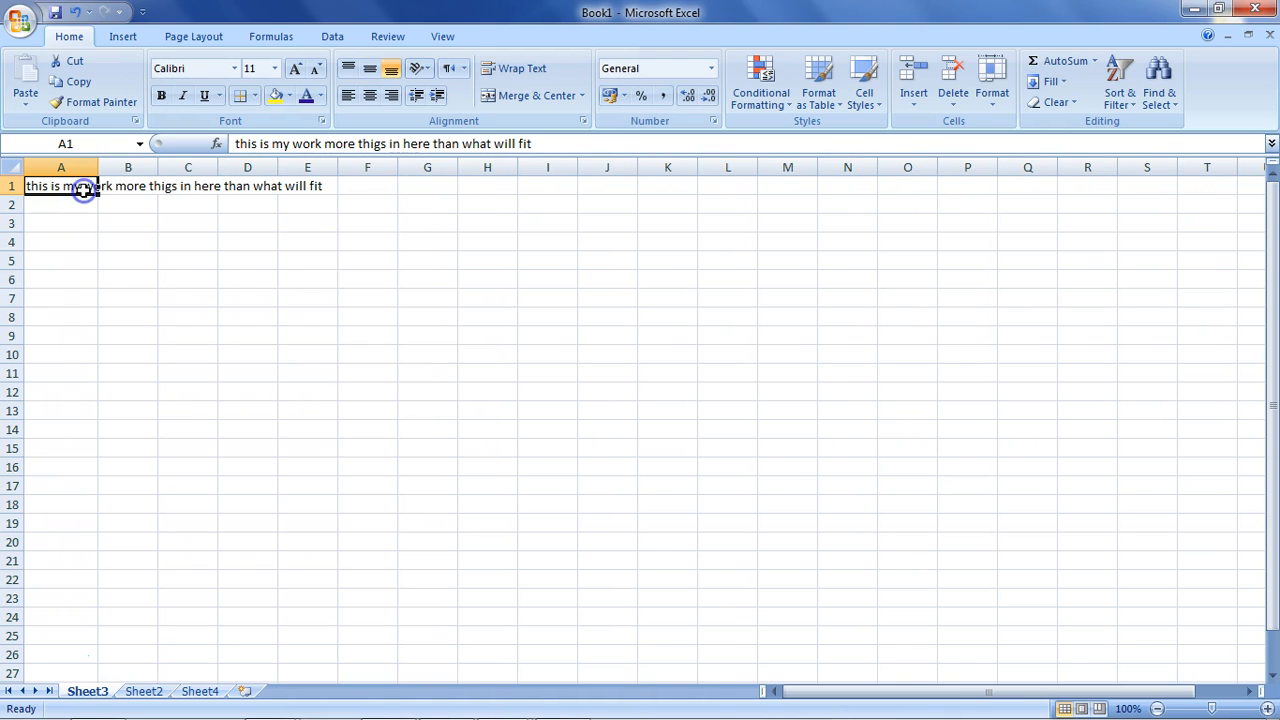
Turn on Wrap Text for A1 and fit column A and row 1 to two lines.
left_click(525, 68)
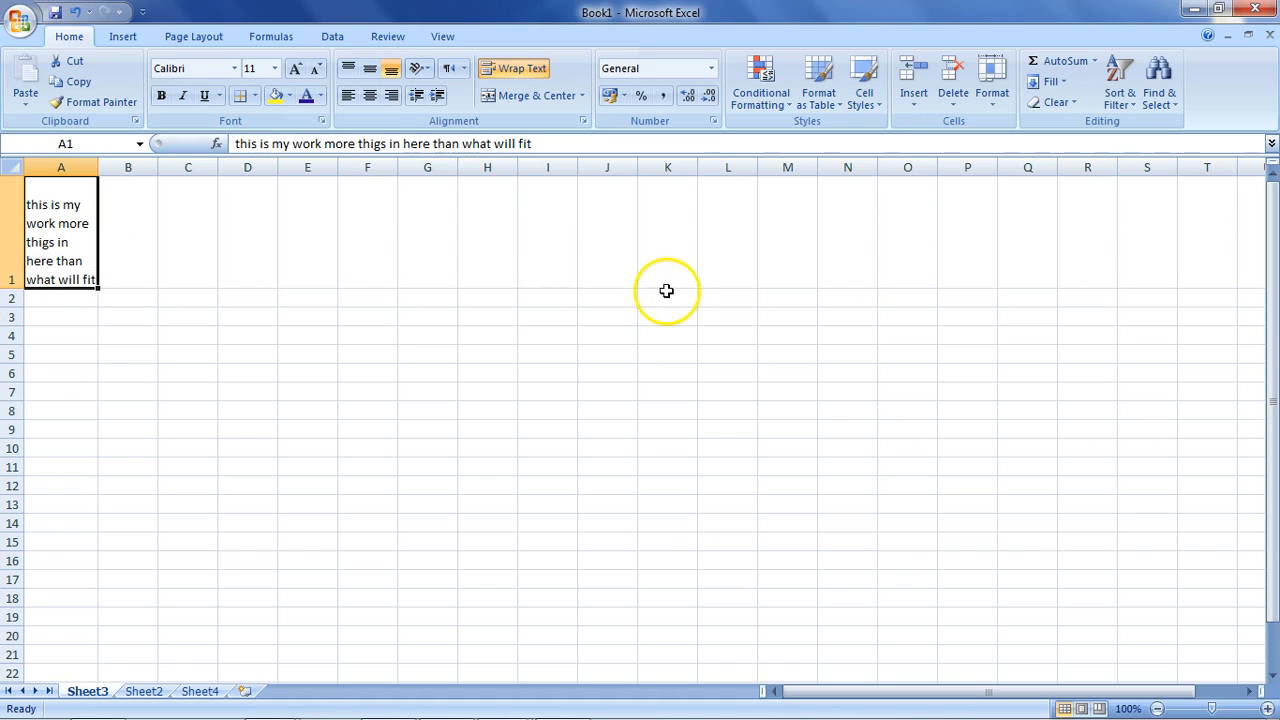
left_click_drag(99, 167, 157, 166)
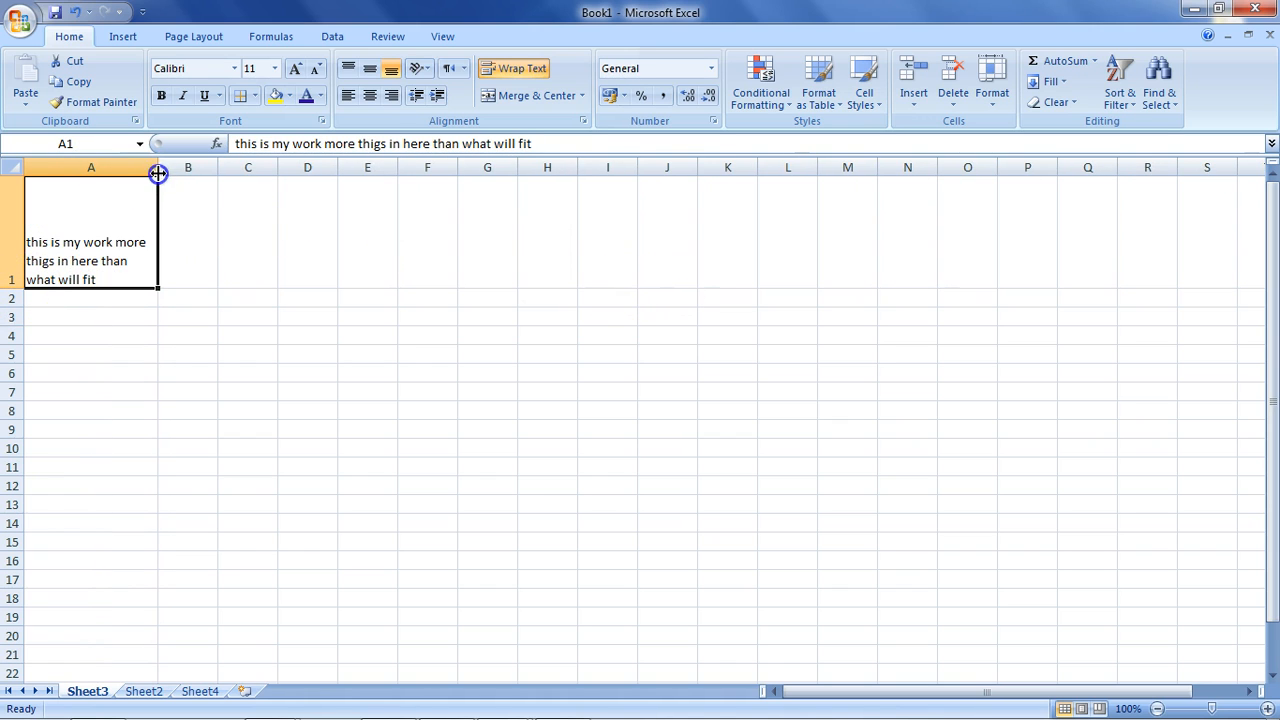
double_click(25, 281)
left_click_drag(156, 168, 193, 167)
double_click(12, 234)
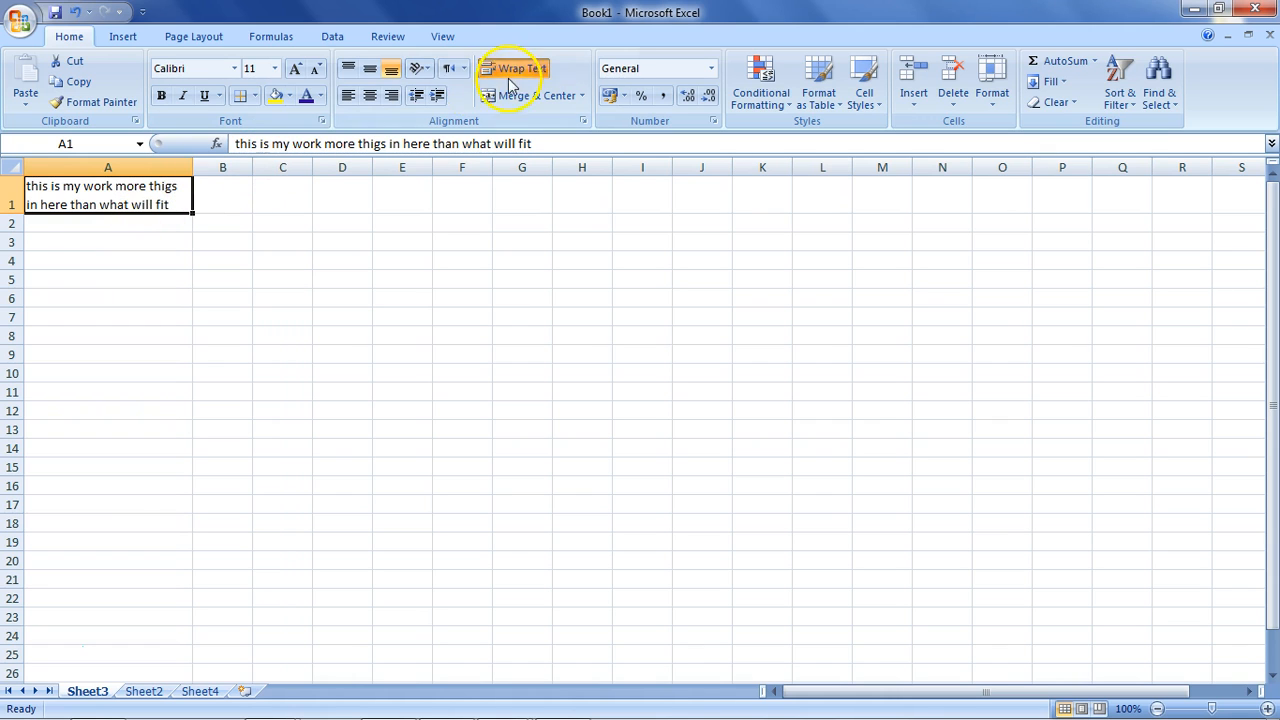
Narrow column A so A1 wraps onto four lines and autofit row 1's height.
left_click_drag(195, 174, 117, 178)
left_click_drag(12, 214, 11, 270)
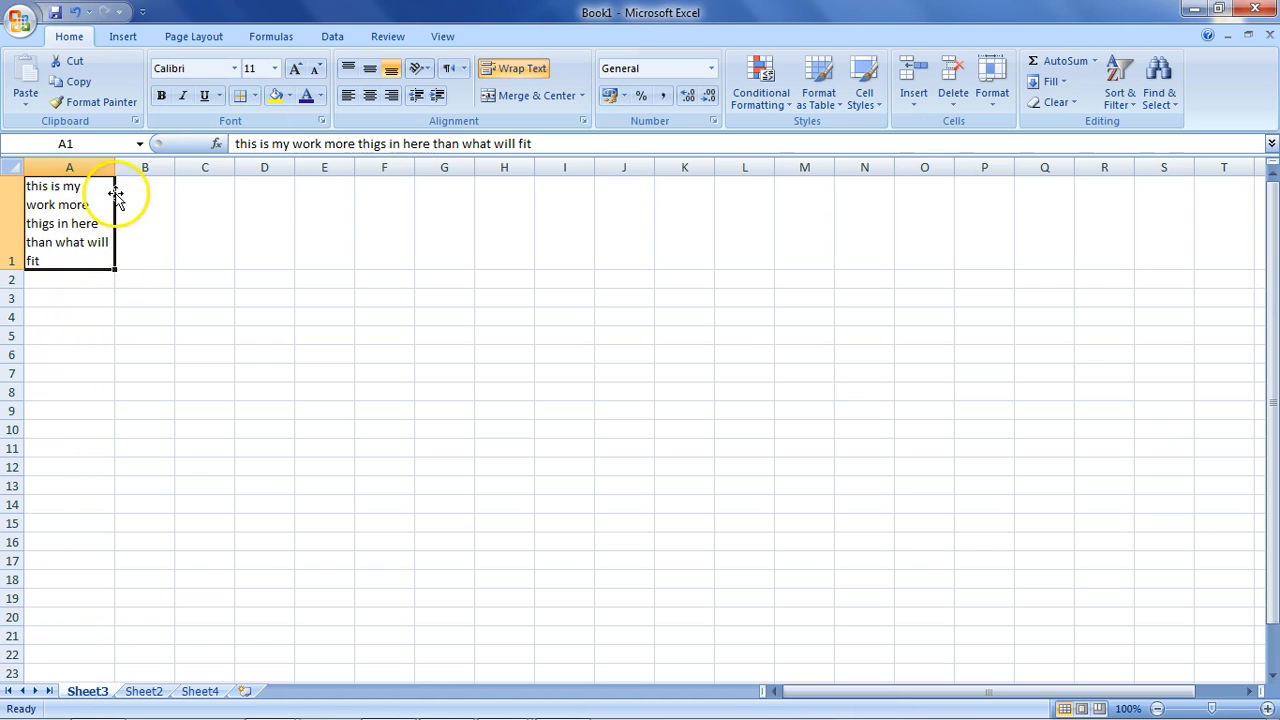
left_click_drag(115, 171, 119, 172)
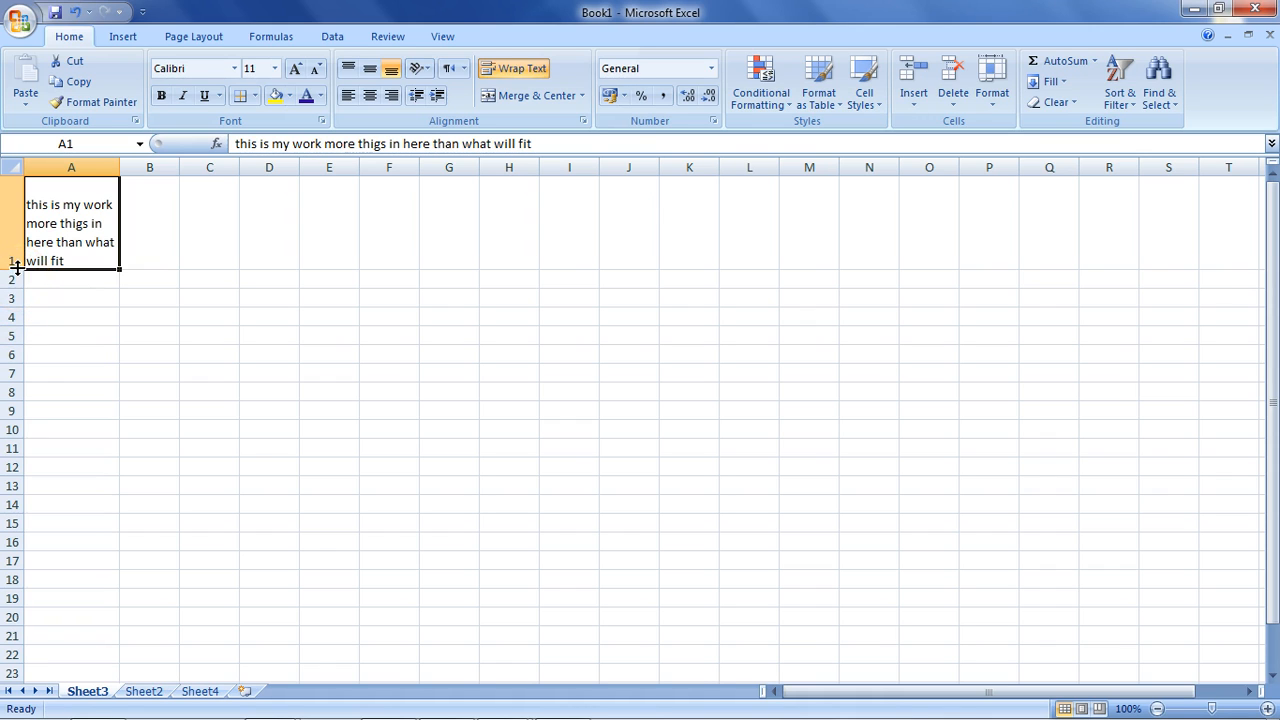
left_click_drag(118, 162, 121, 158)
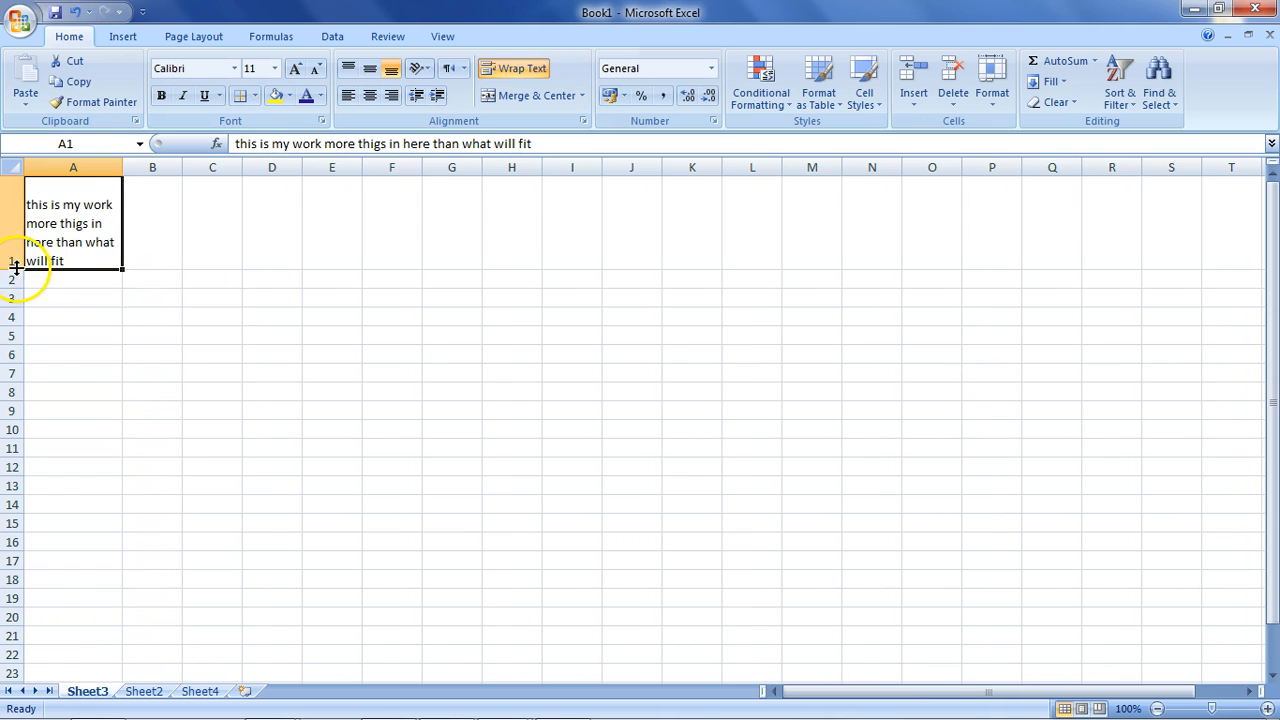
double_click(15, 269)
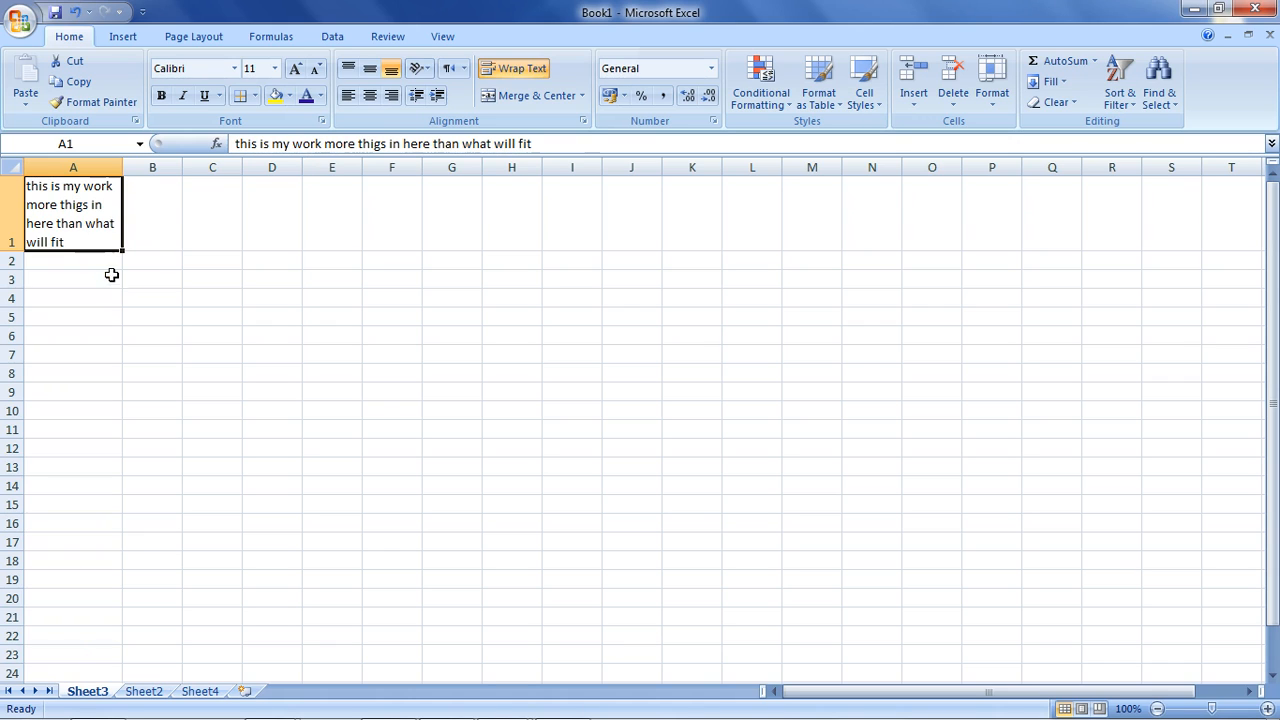
Widen column A, heighten row 1, and try top, middle and bottom alignment on A1.
left_click_drag(122, 167, 140, 167)
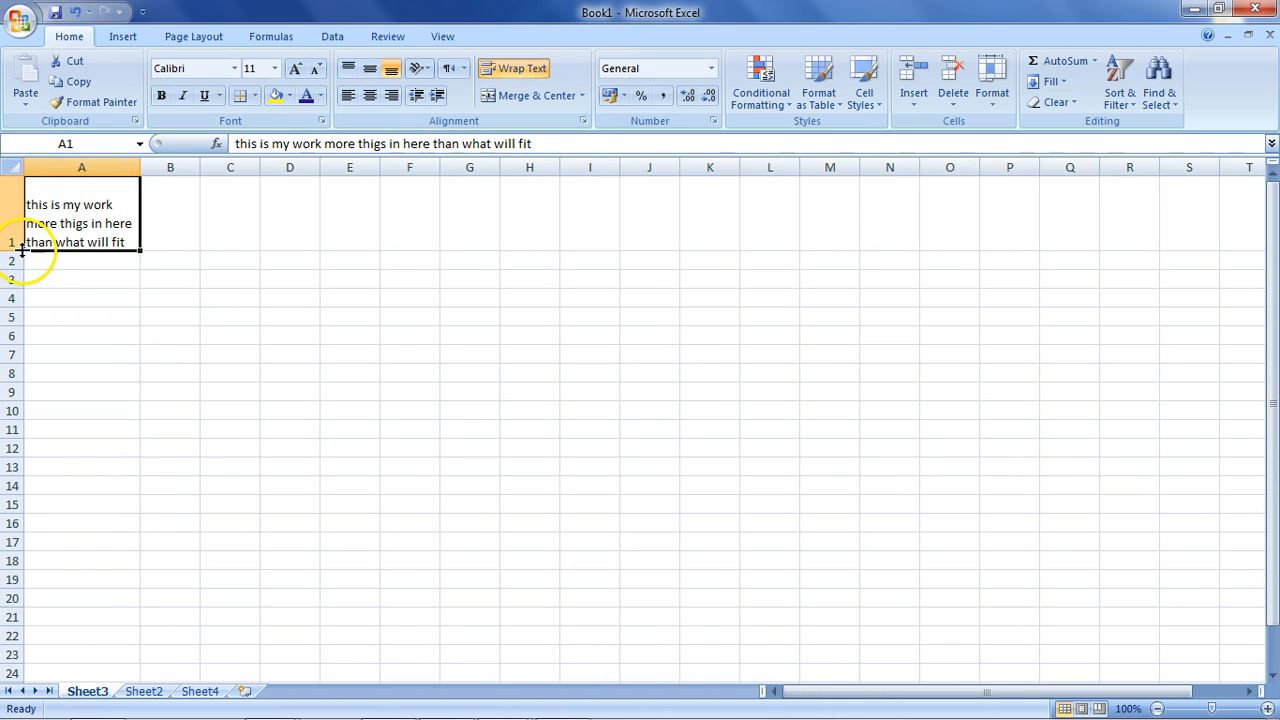
left_click_drag(20, 250, 20, 266)
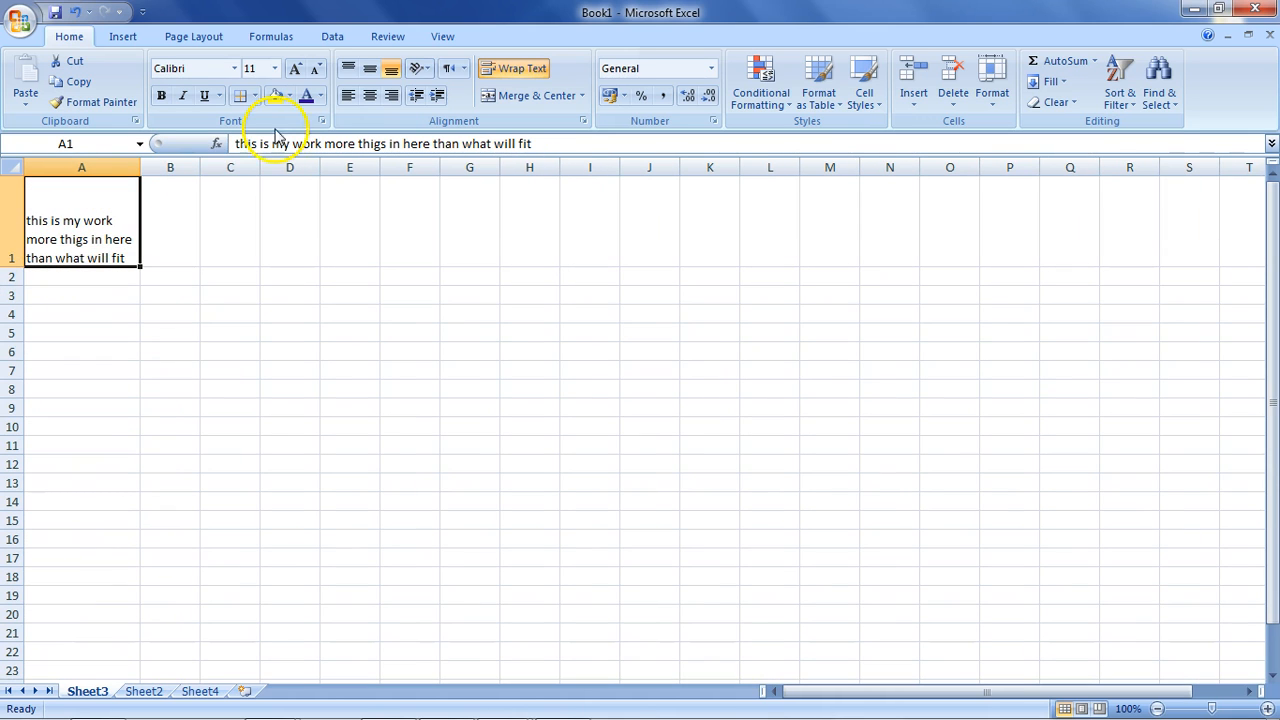
left_click(349, 80)
left_click(368, 80)
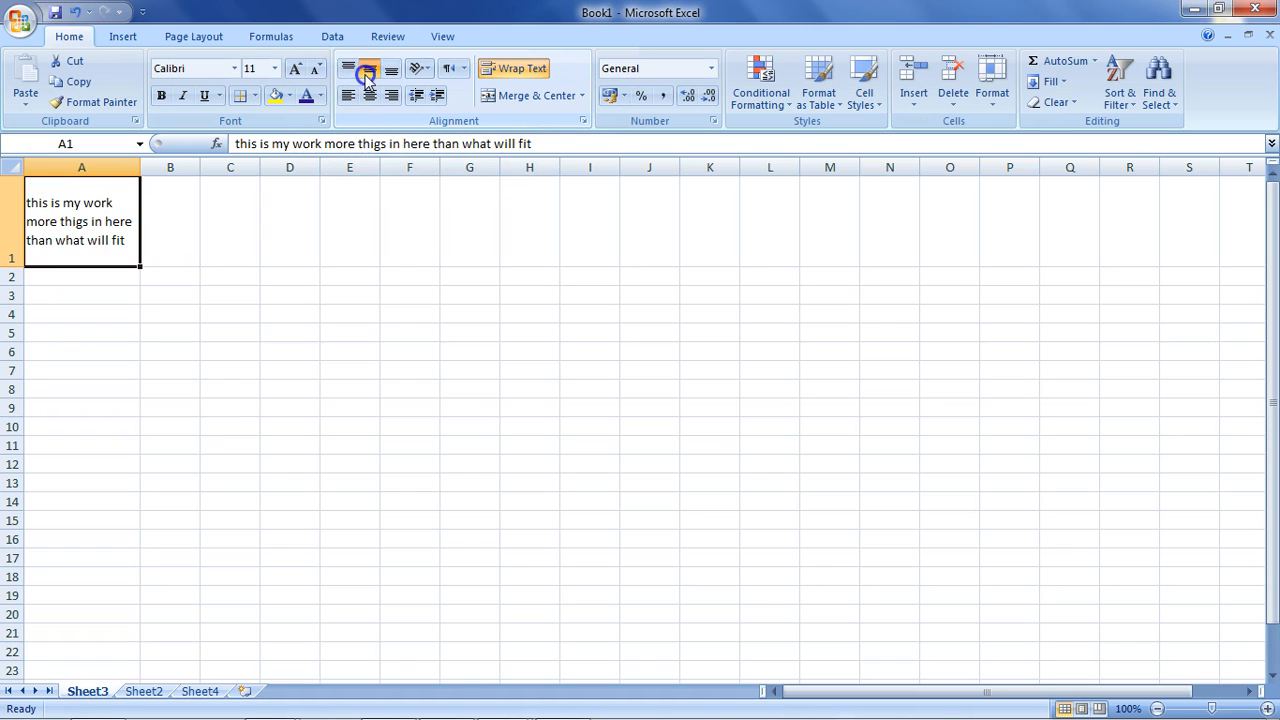
left_click(389, 74)
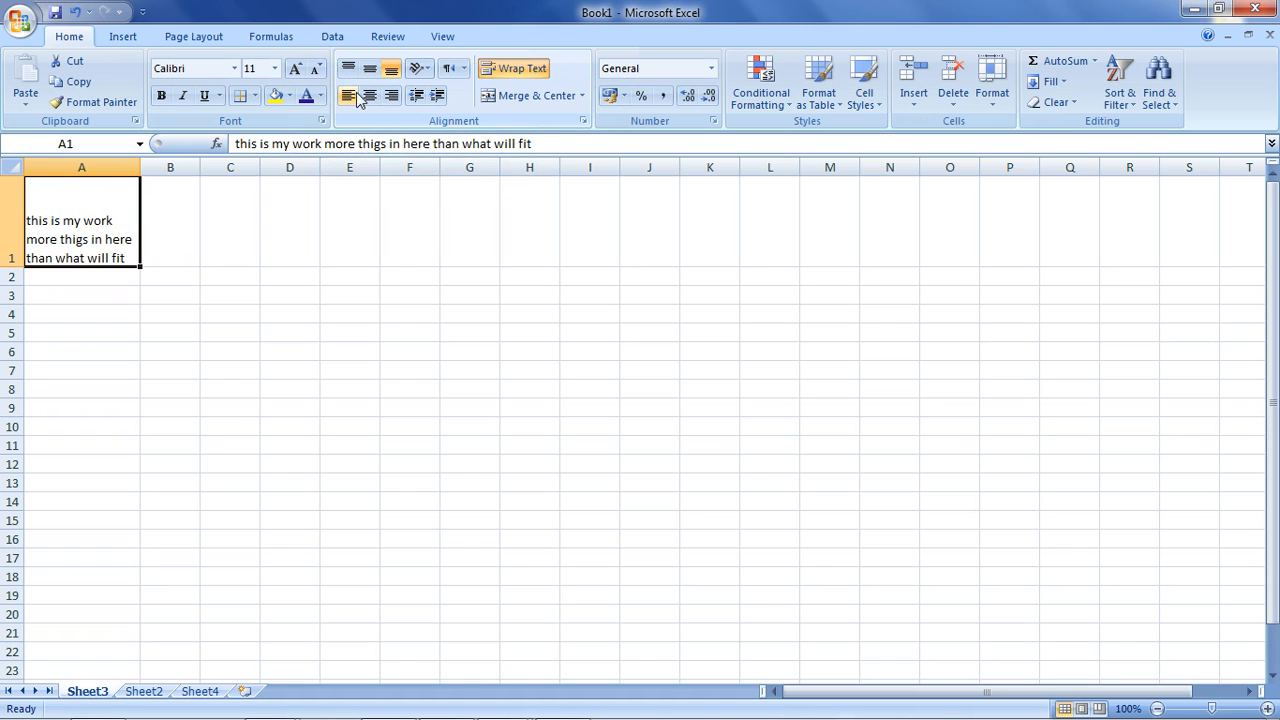
Try centre, right and left alignment on A1, undo the last change and move to Sheet2.
left_click(369, 95)
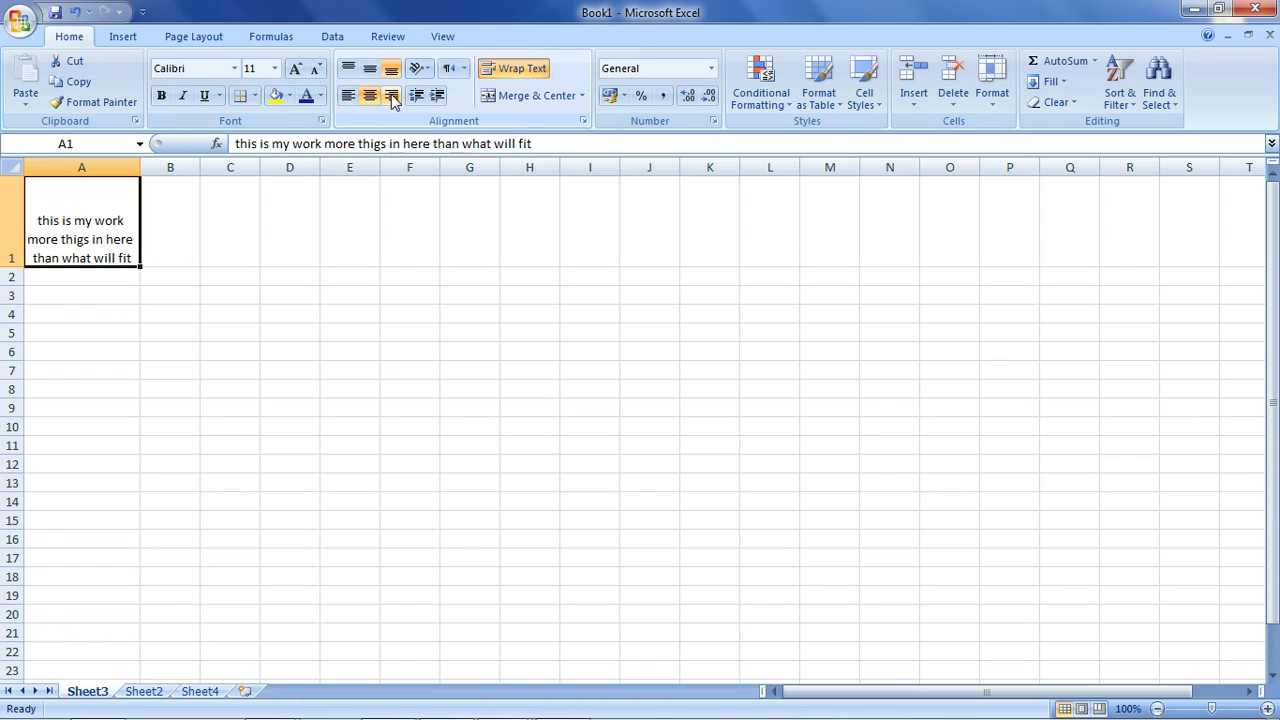
left_click(369, 68)
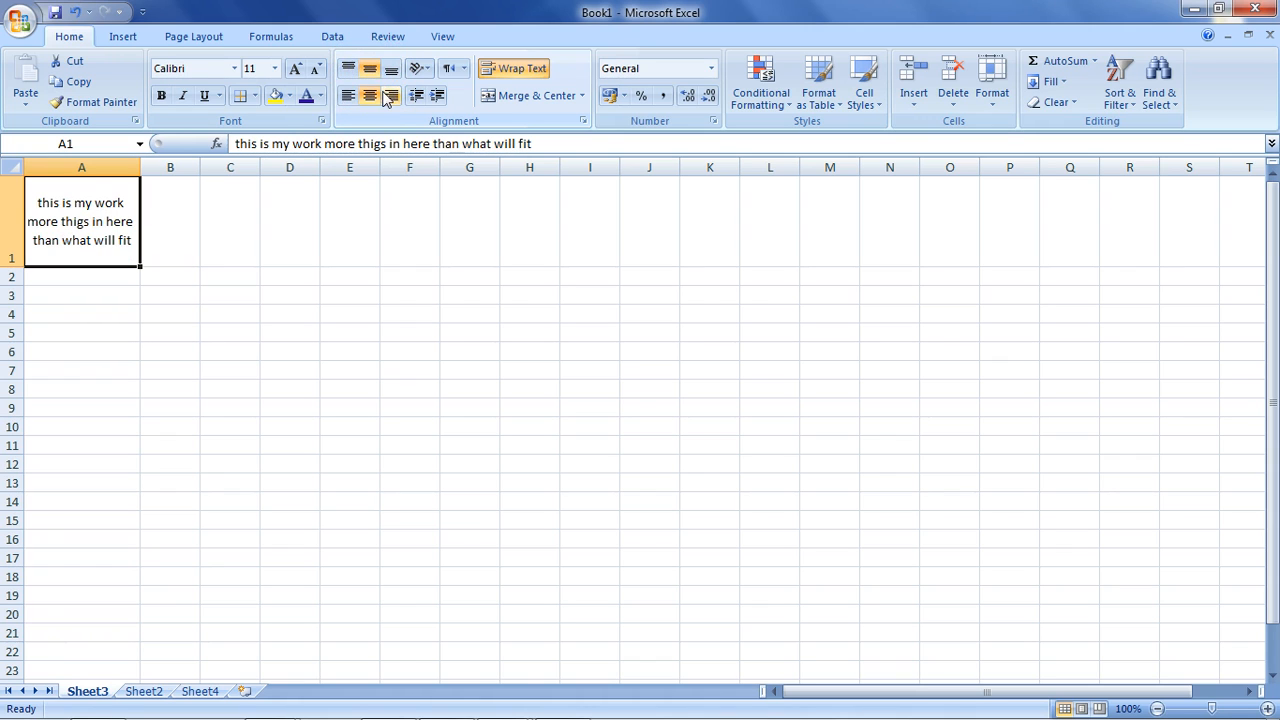
left_click(389, 96)
left_click(350, 96)
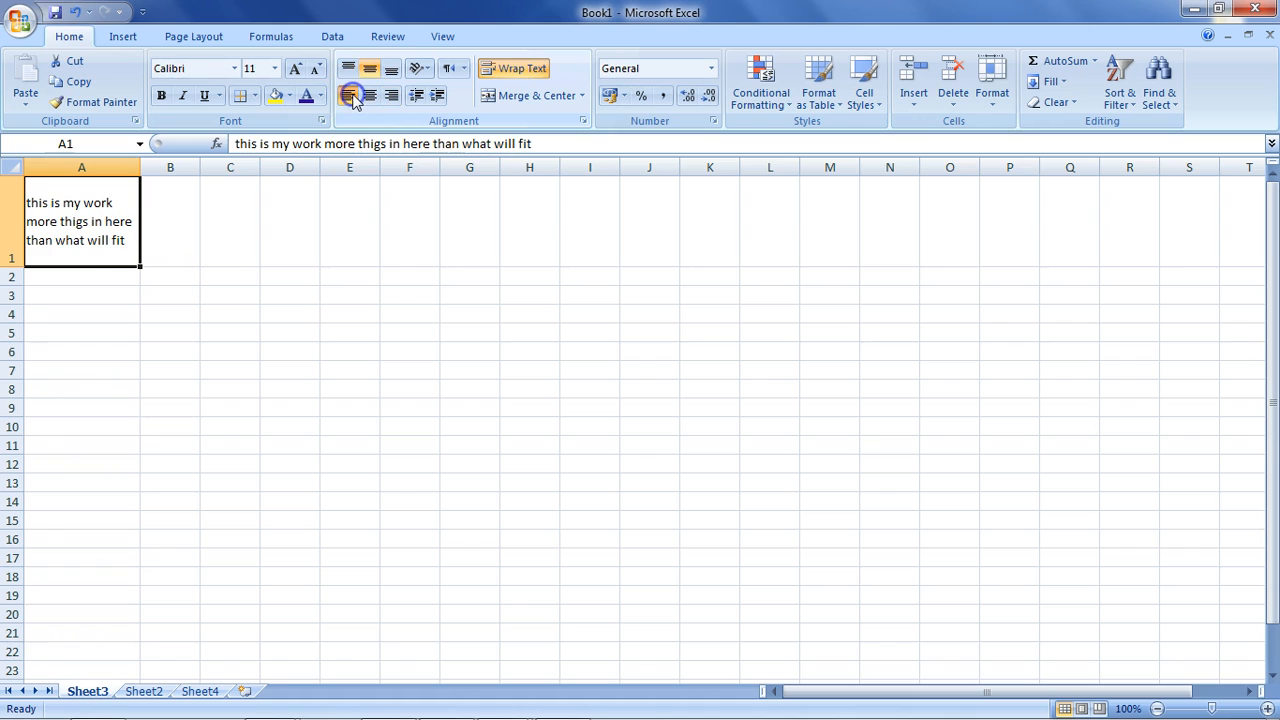
left_click(348, 68)
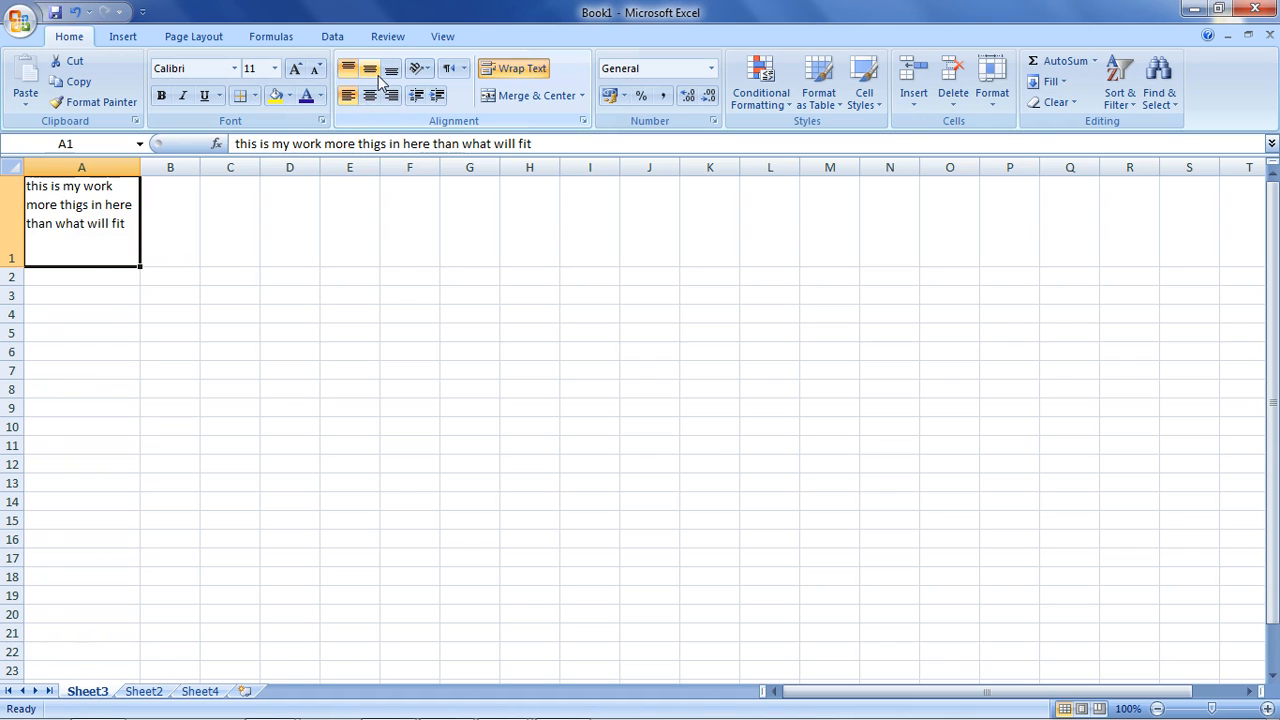
left_click(369, 96)
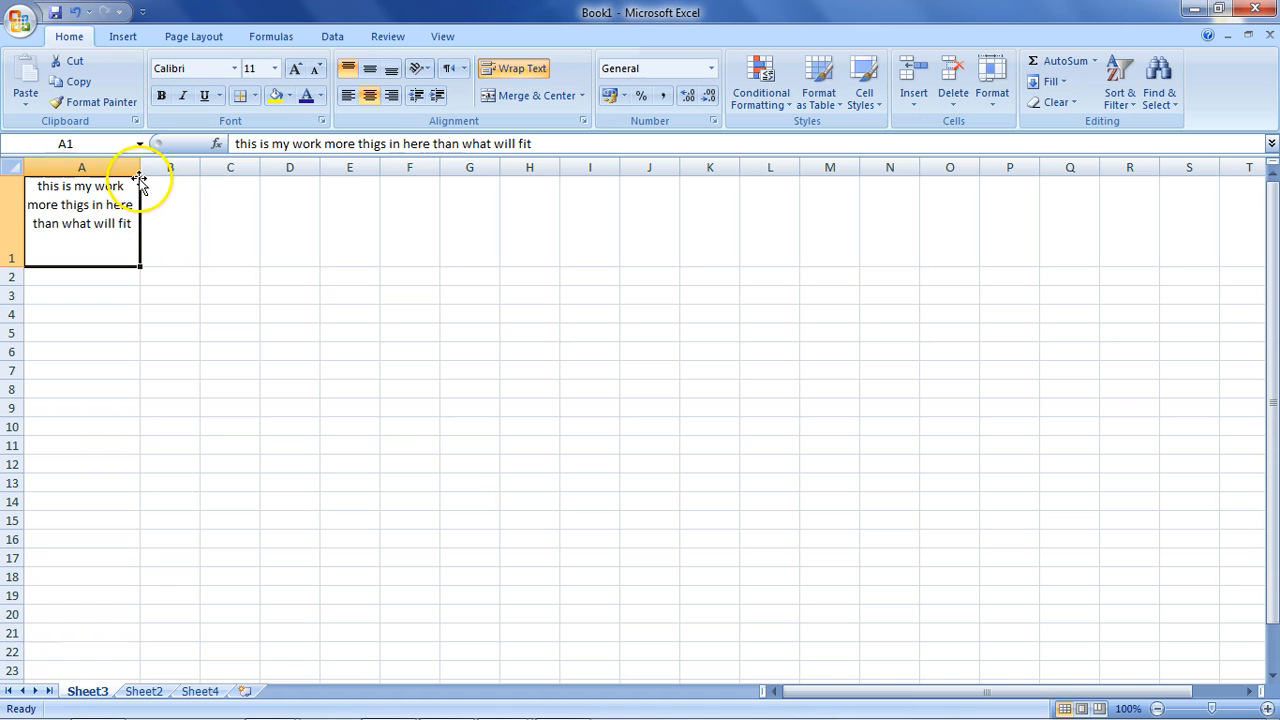
key("ctrl+z")
key("ctrl+z")
key("ctrl+z")
key("ctrl+z")
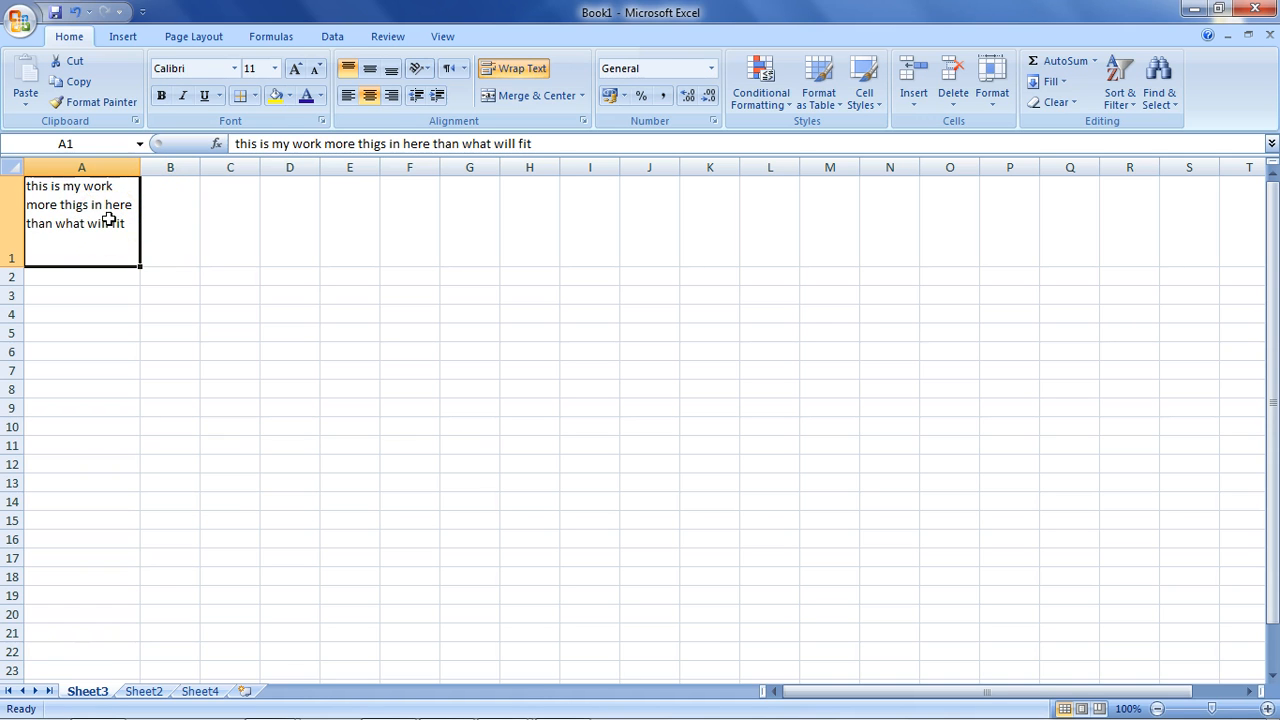
key("ctrl+Page_Down")
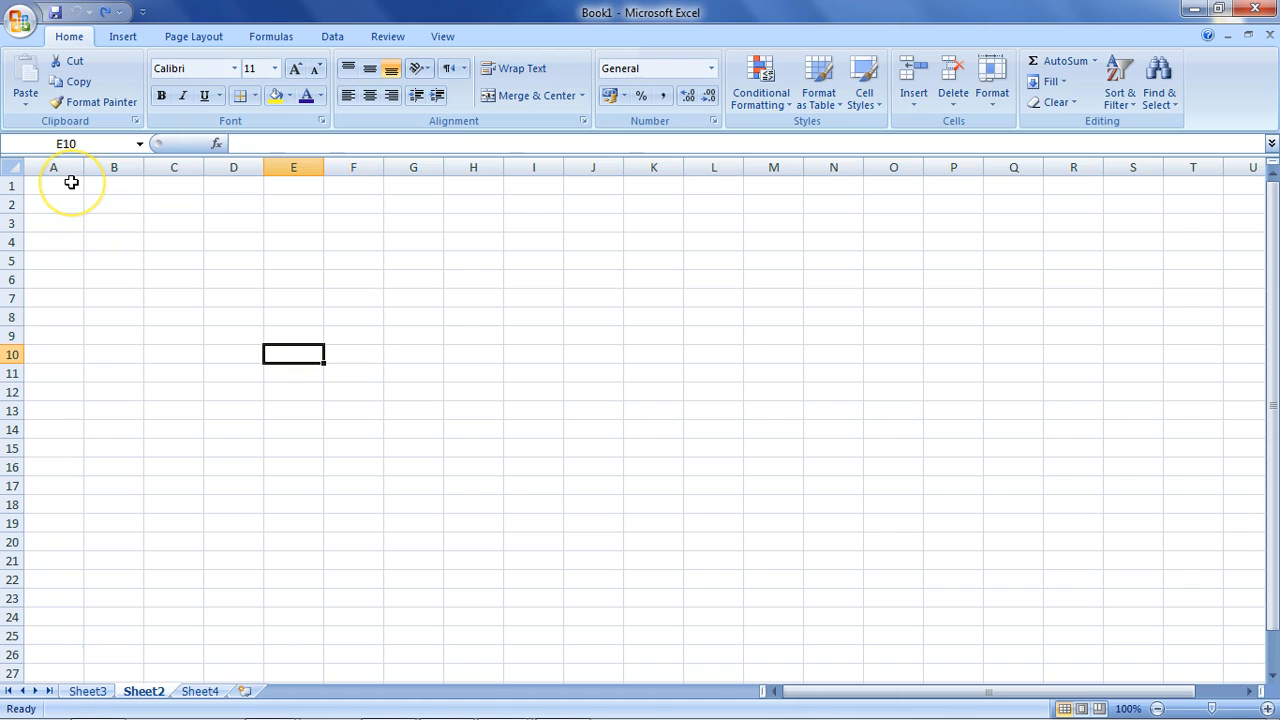
Type the heading 'months of the year' into cell A1 of Sheet2.
left_click(241, 184)
left_click_drag(241, 184, 286, 186)
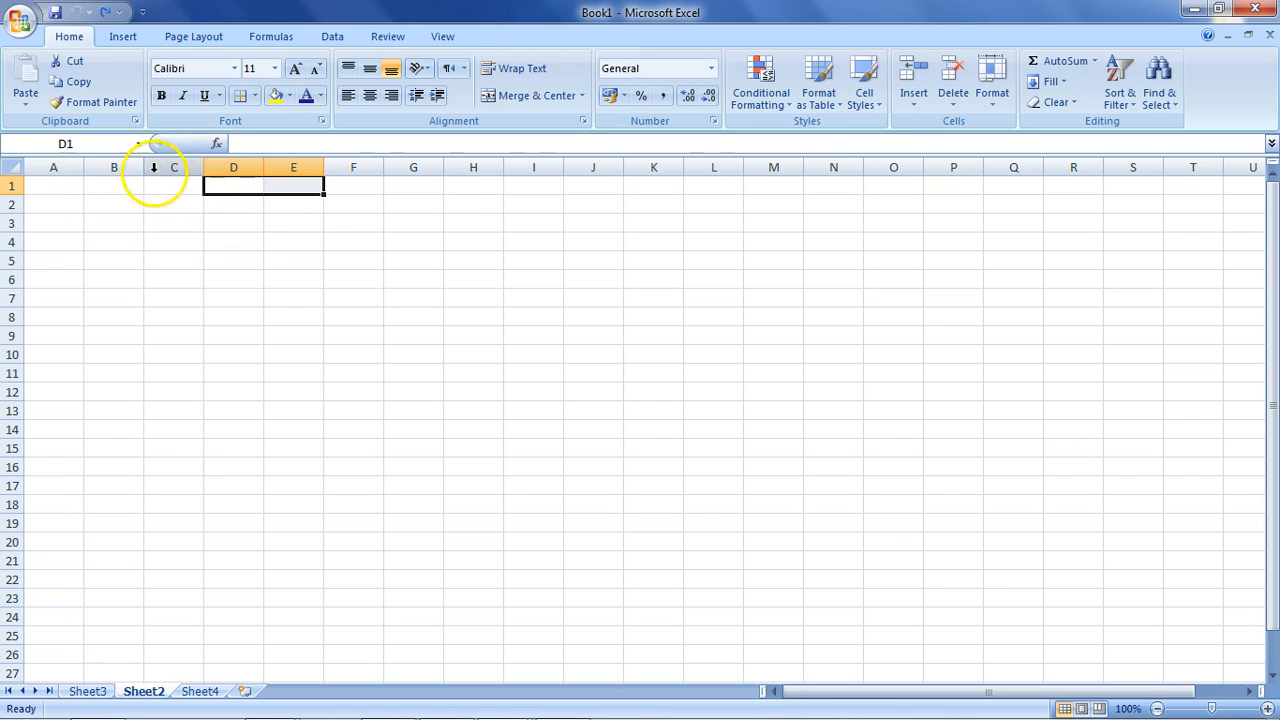
left_click_drag(60, 186, 703, 187)
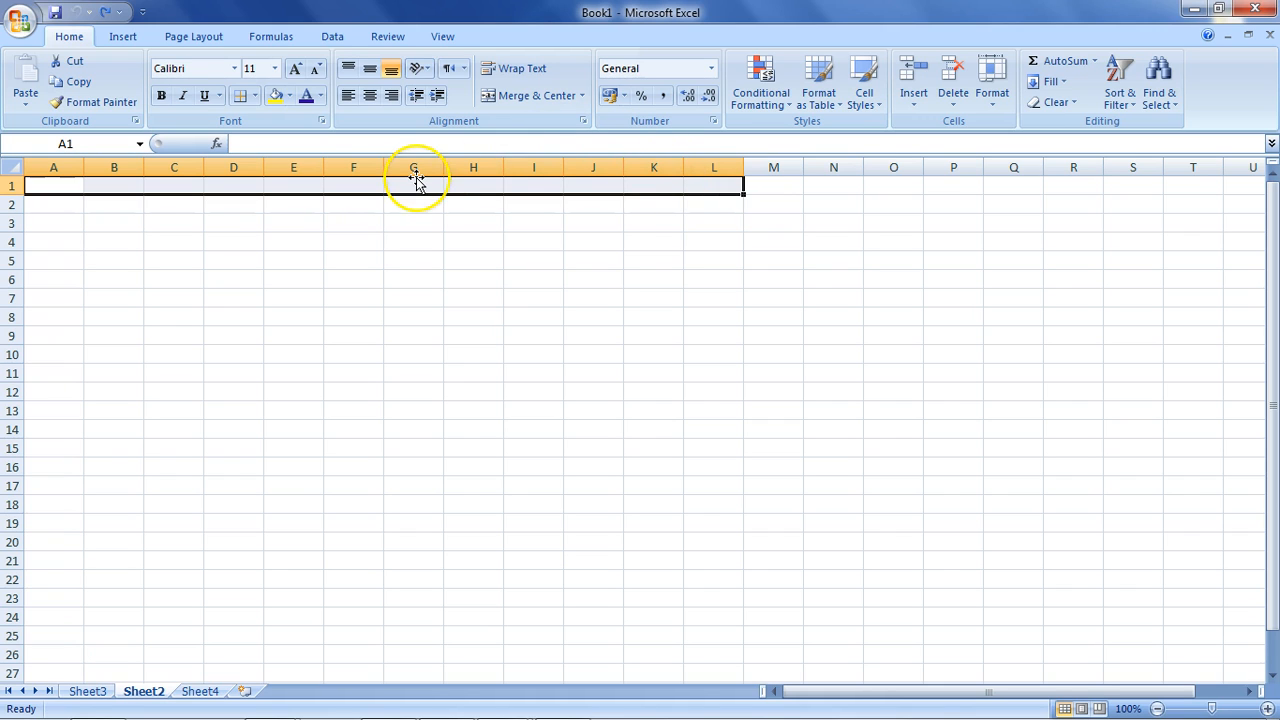
type("mo")
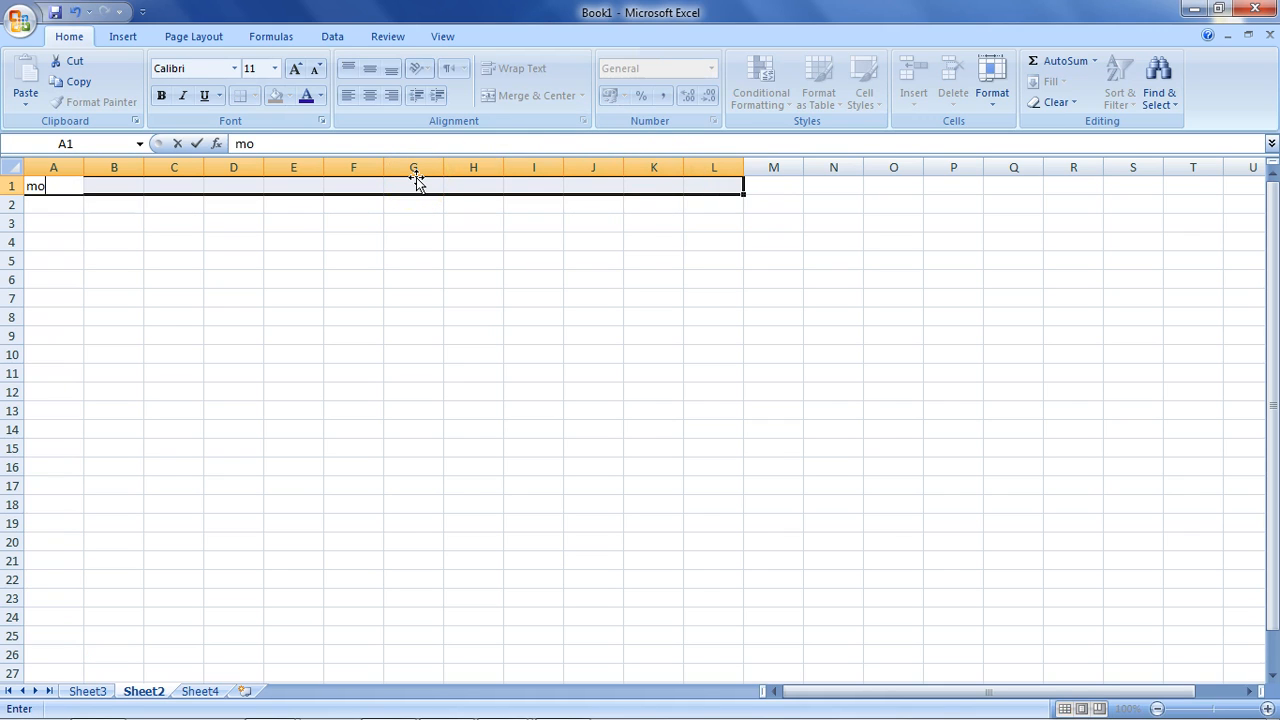
type("nths of the year")
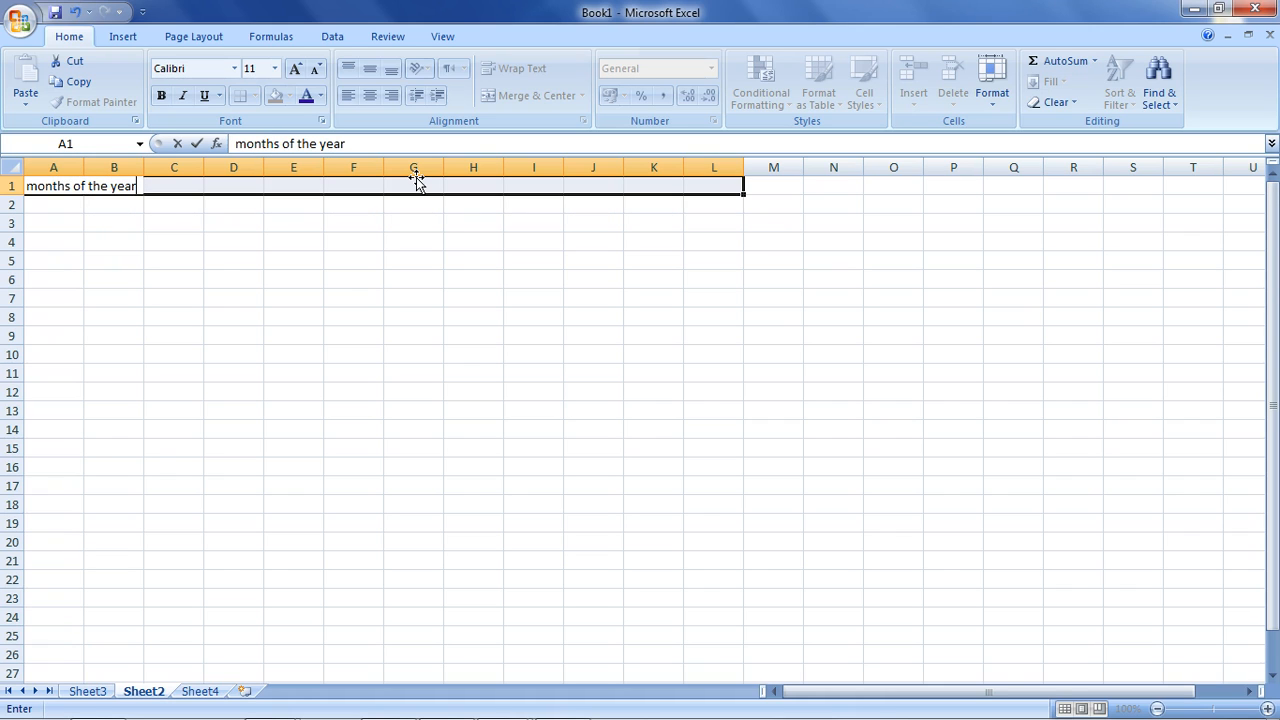
left_click(71, 204)
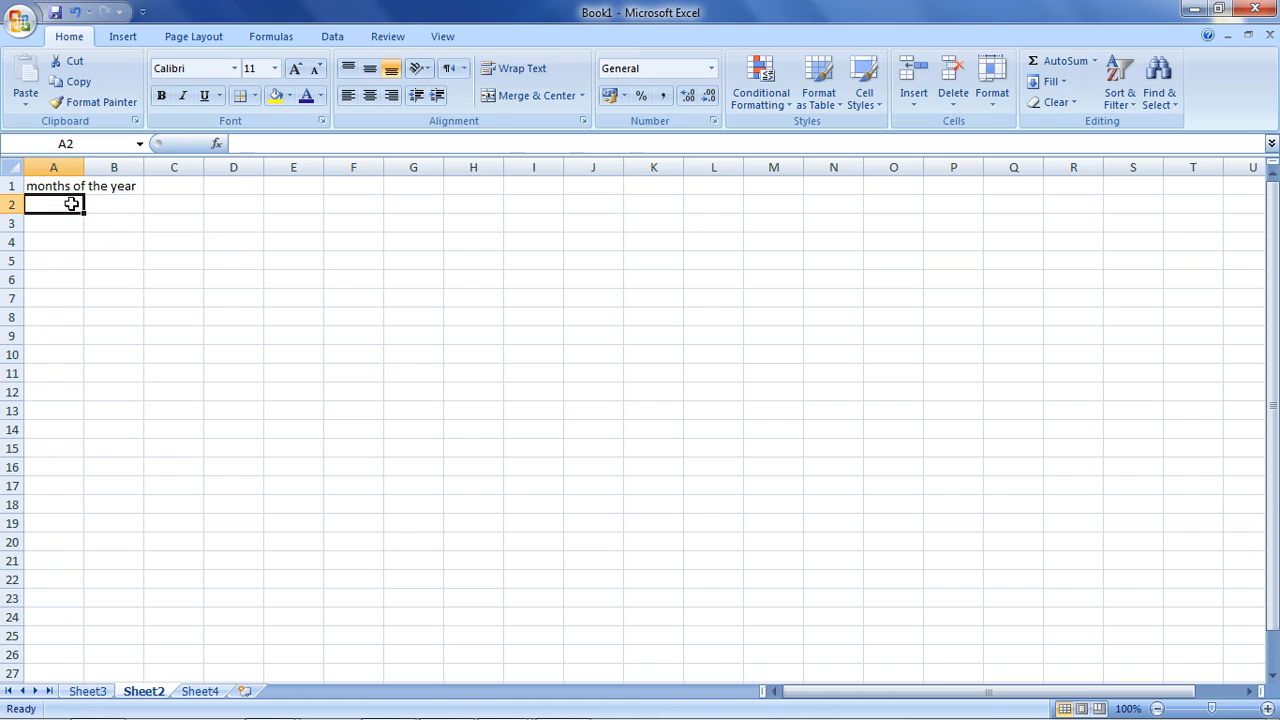
Enter Jan in A2 and Feb in B2, then select the Jan cell.
type("jan")
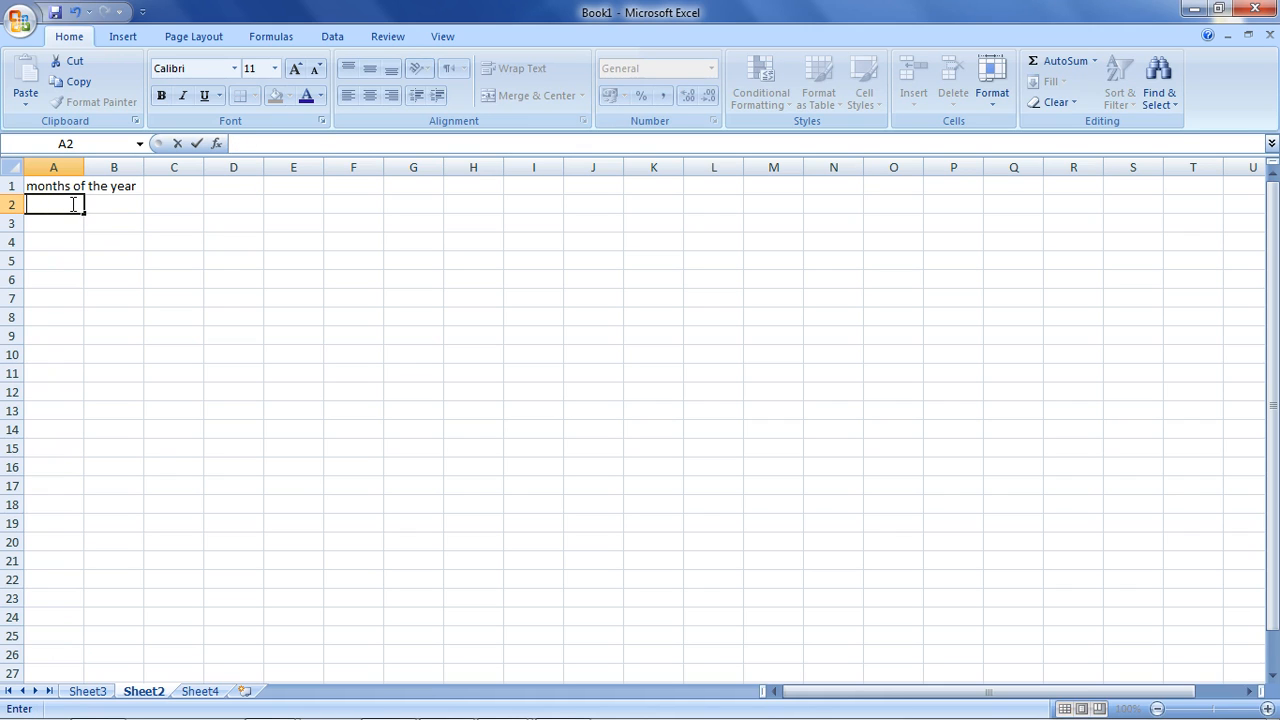
key("Return")
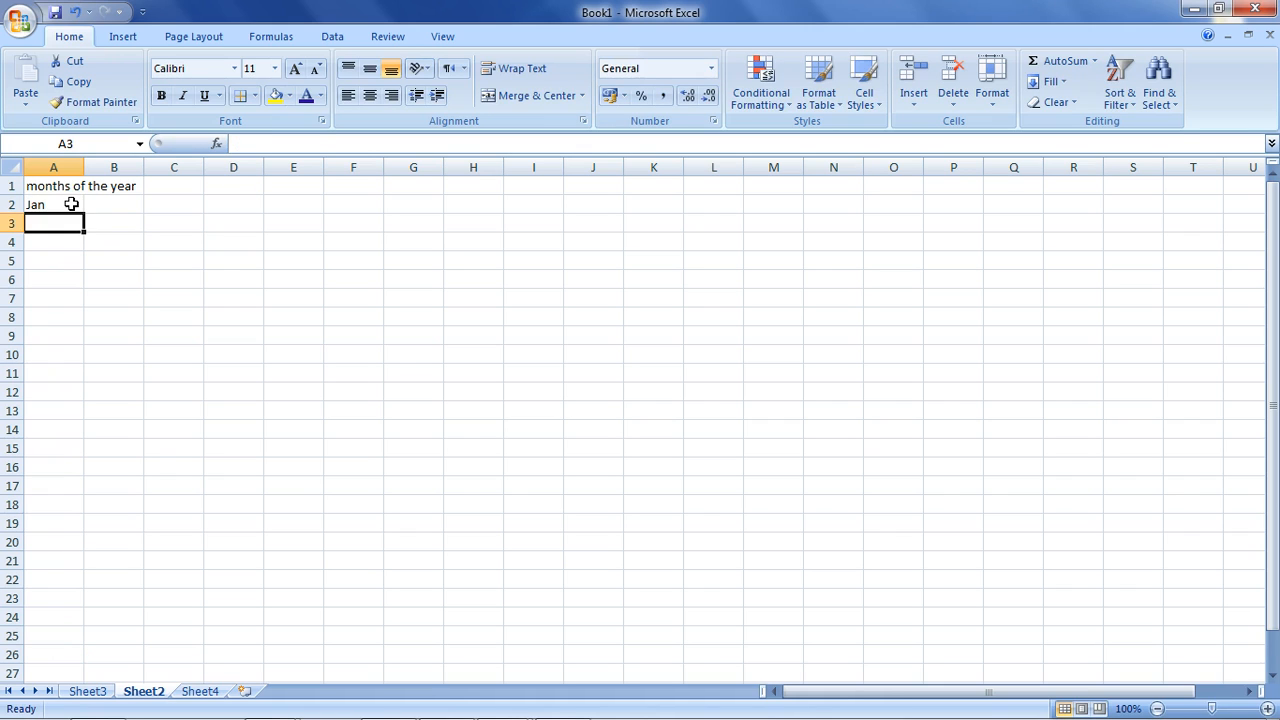
key("Right")
key("Up")
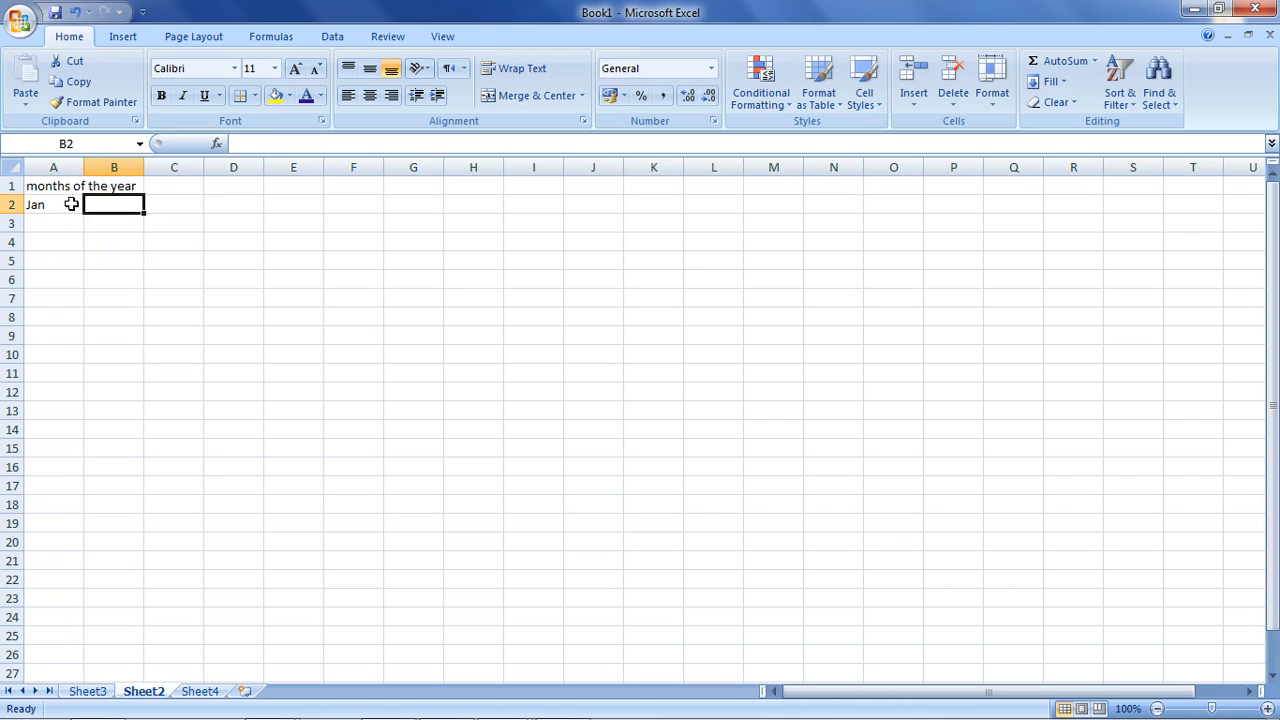
type("Feb")
key("Return")
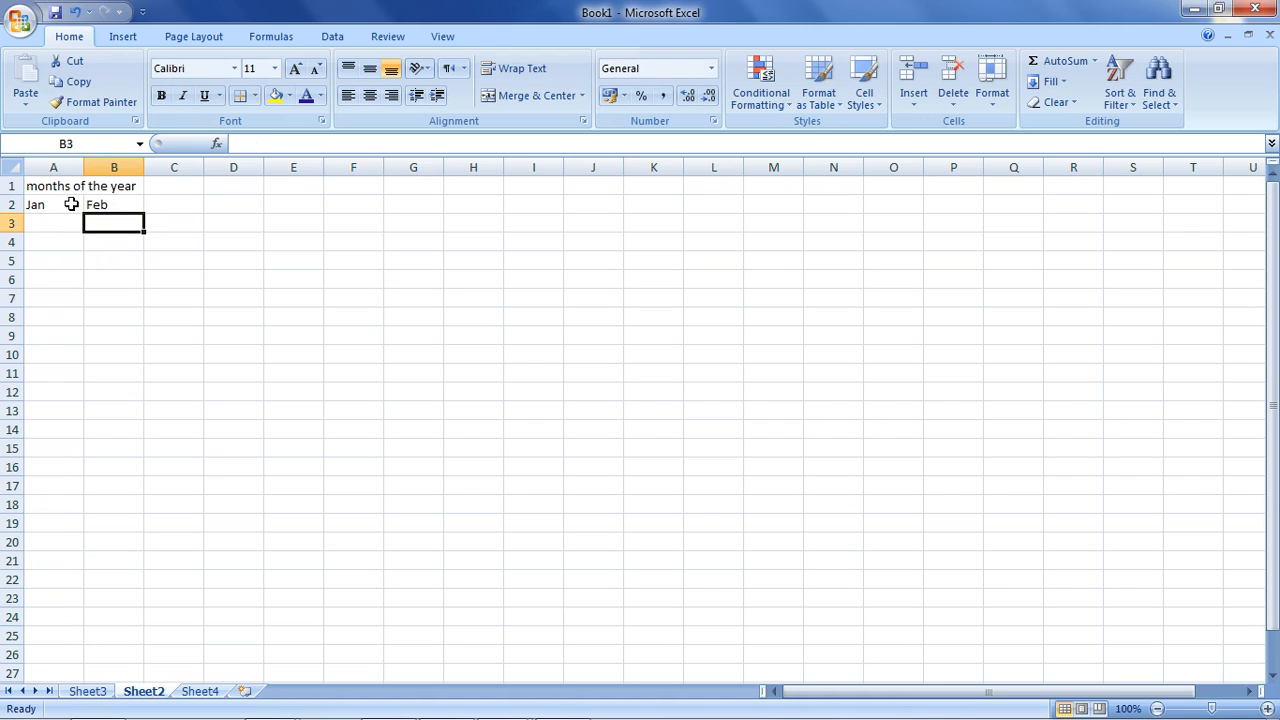
left_click(71, 204)
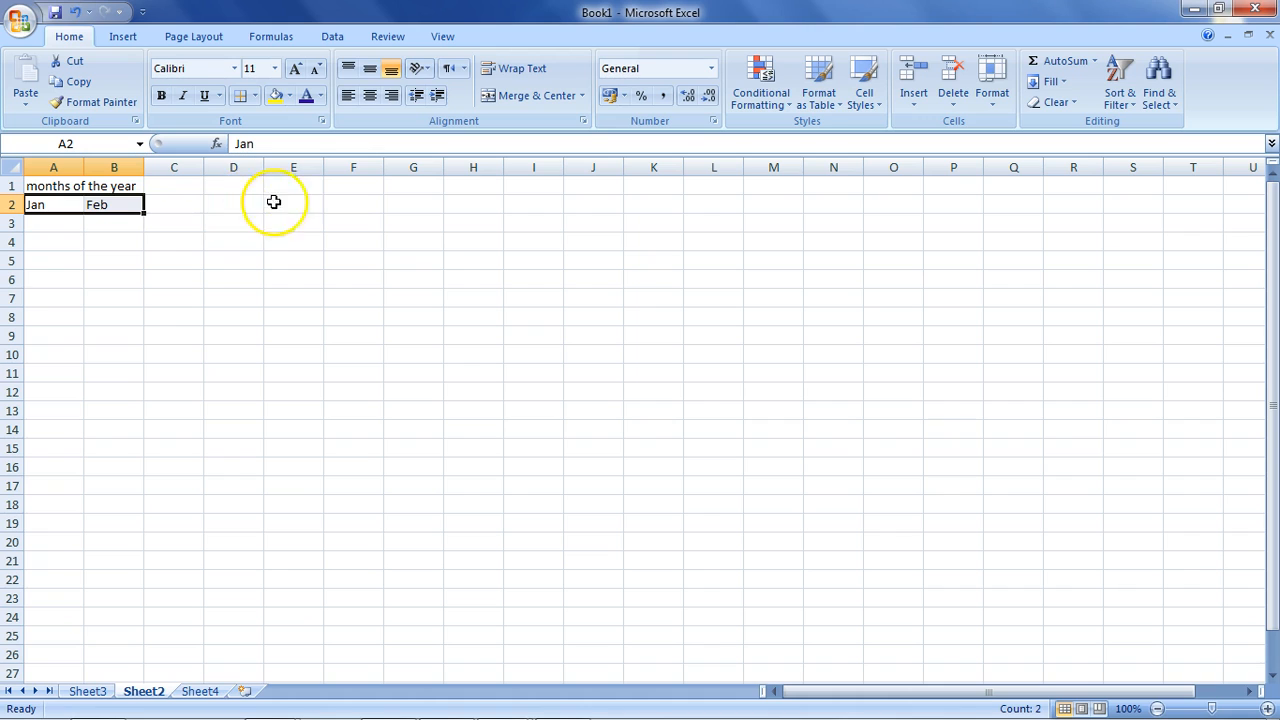
Fill the months Jan through Dec across A2:L2 and paste the heading into G1.
left_click_drag(145, 213, 72, 193)
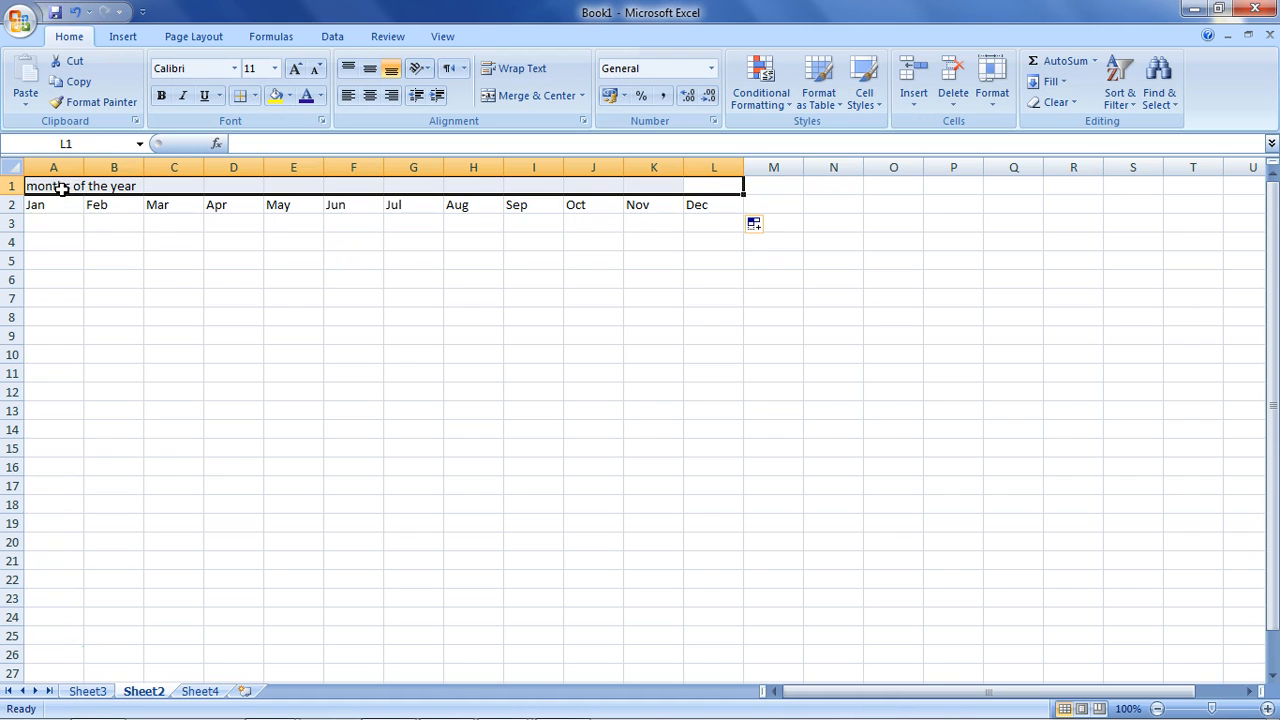
left_click_drag(72, 193, 197, 183)
key("ctrl+c")
double_click(50, 188)
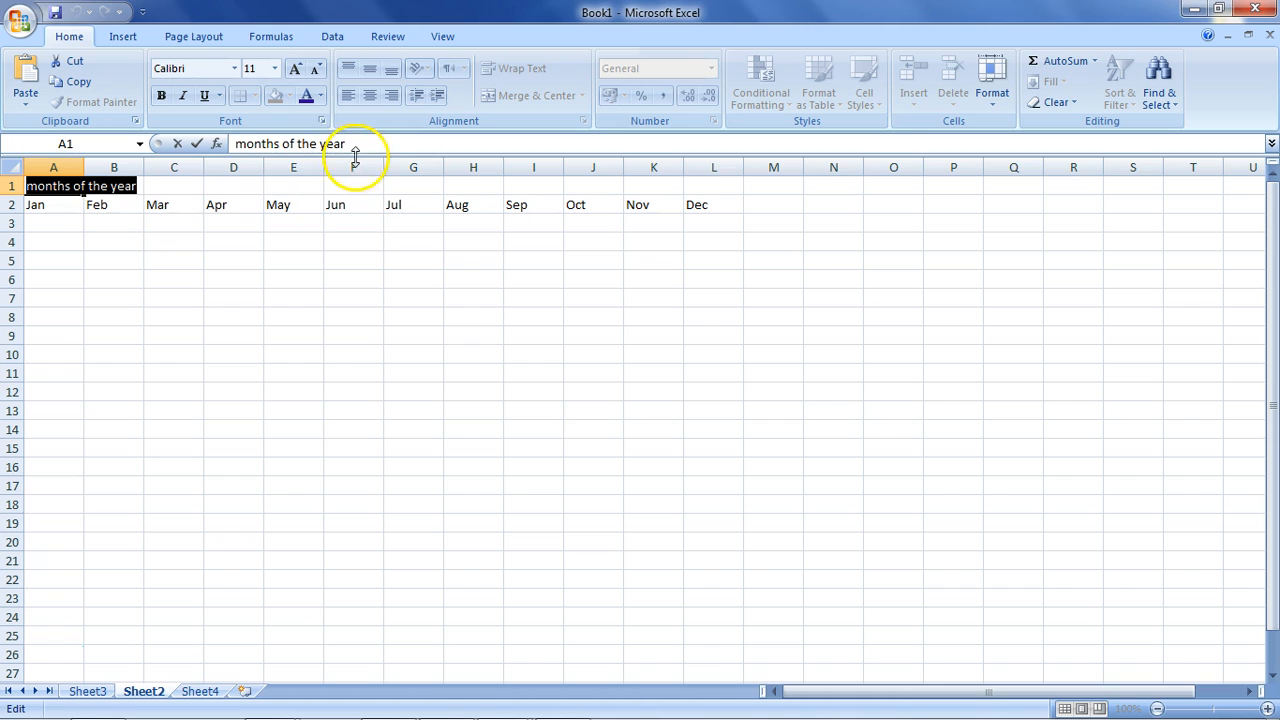
left_click(397, 191)
key("ctrl+v")
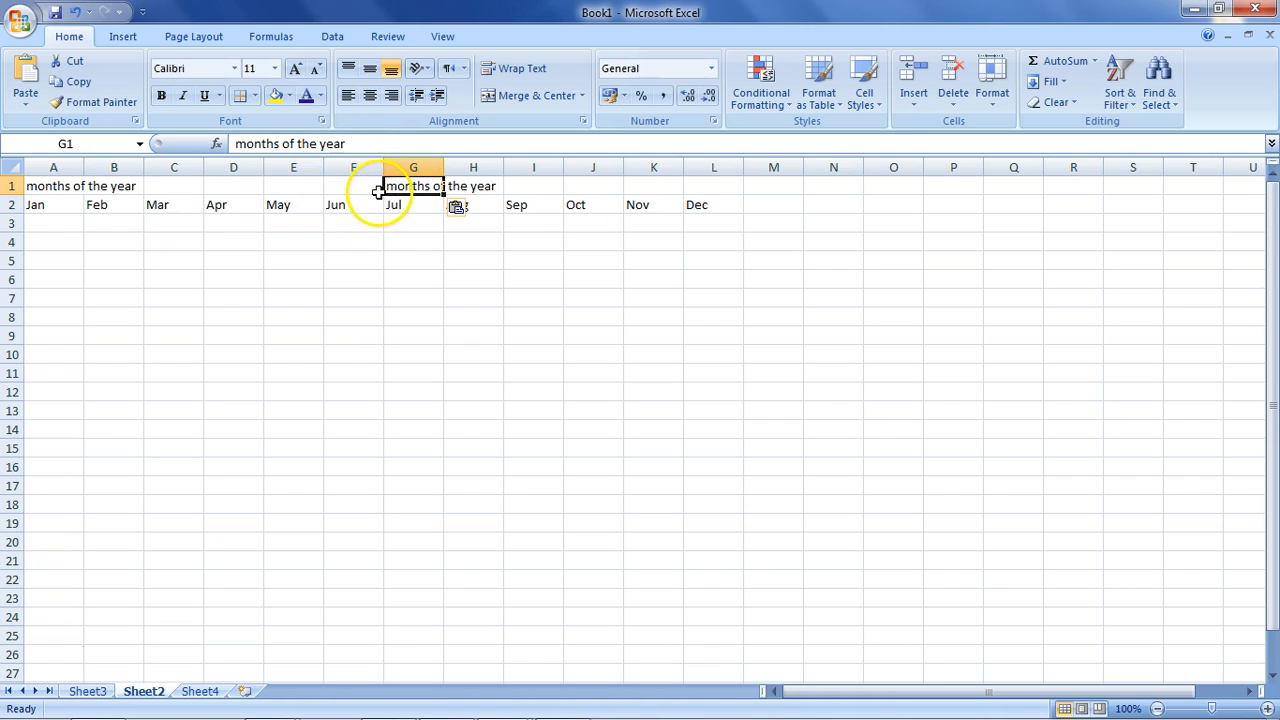
Paste the heading into F1 as well, then clear all of row 1 (A1:L1).
left_click(363, 192)
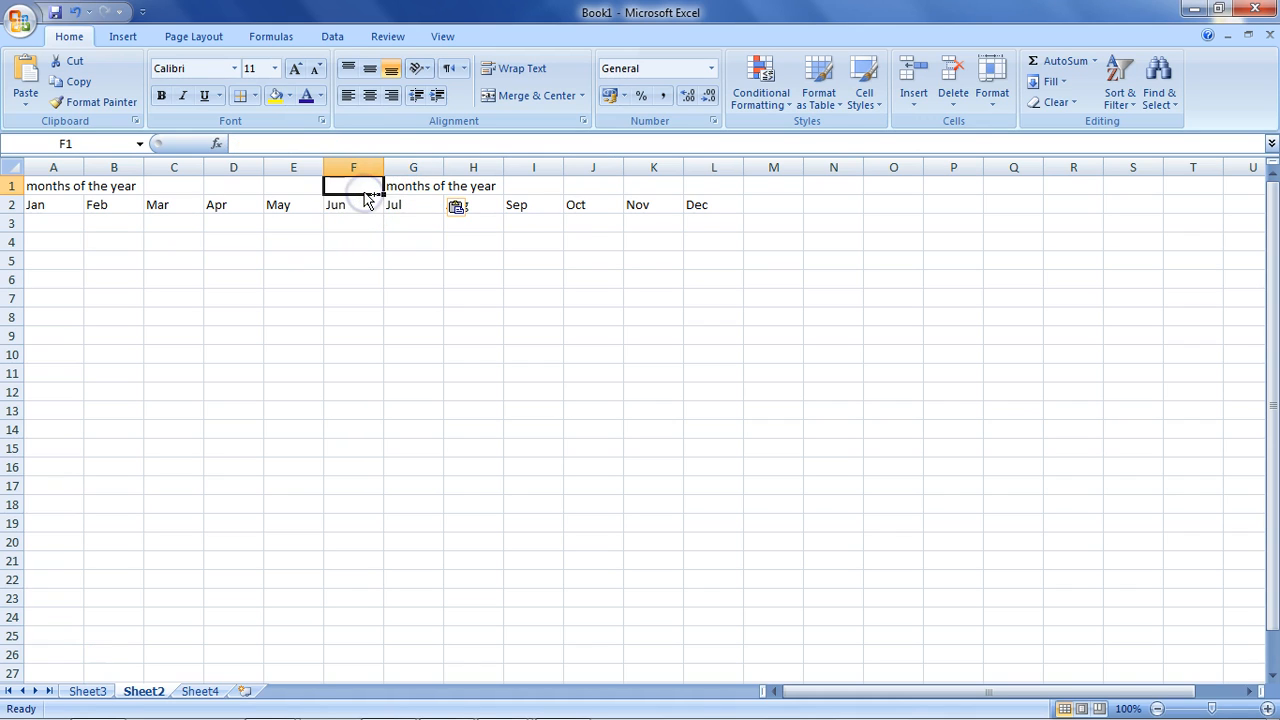
key("ctrl+v")
left_click_drag(358, 187, 426, 188)
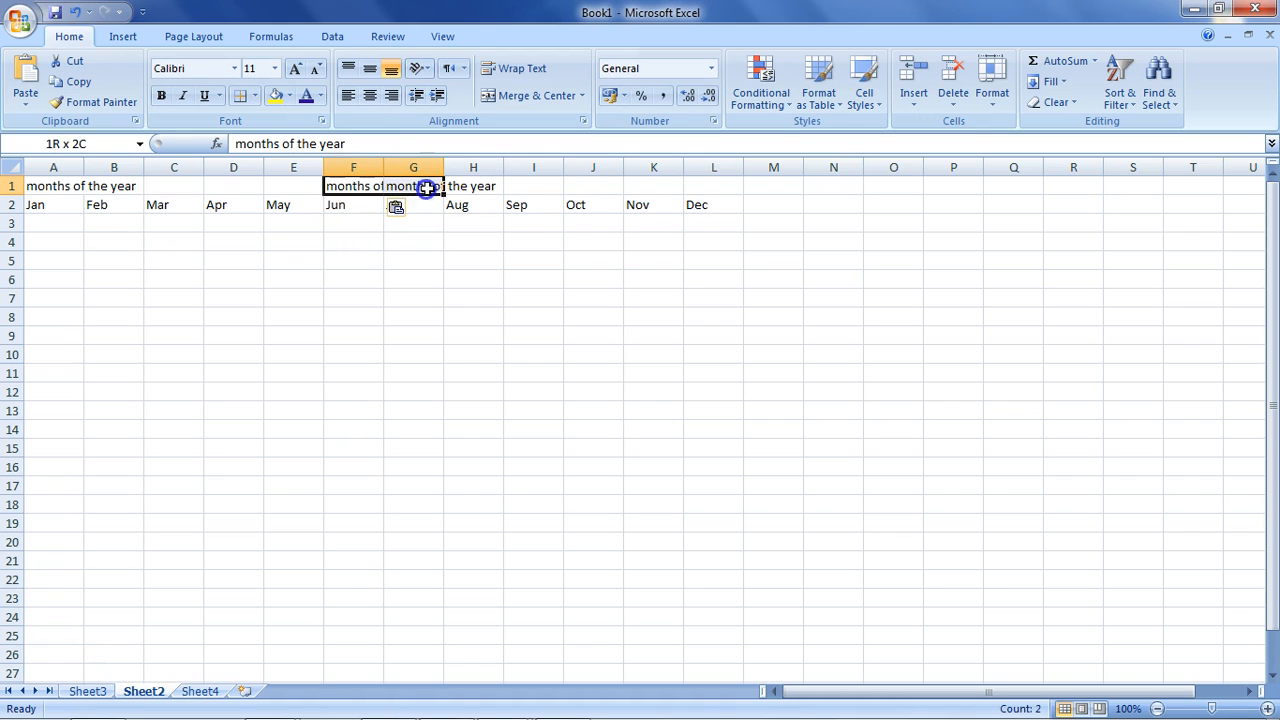
left_click(364, 242)
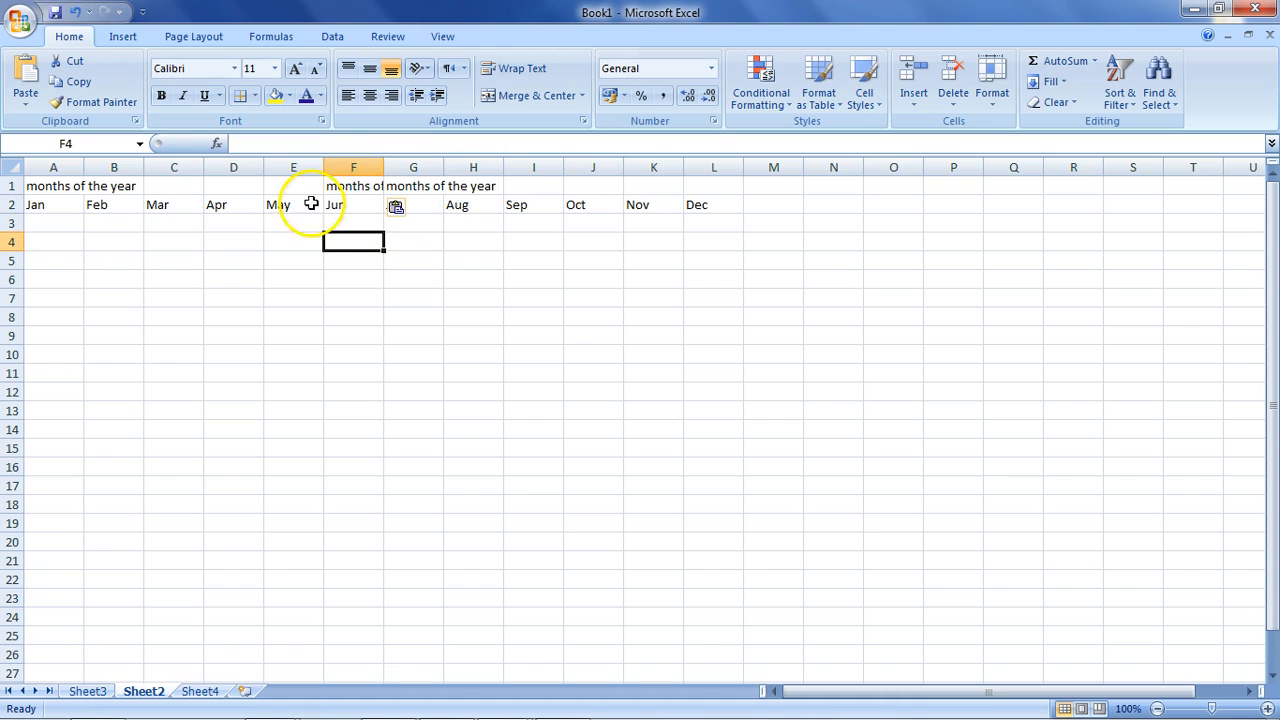
left_click_drag(713, 187, 59, 170)
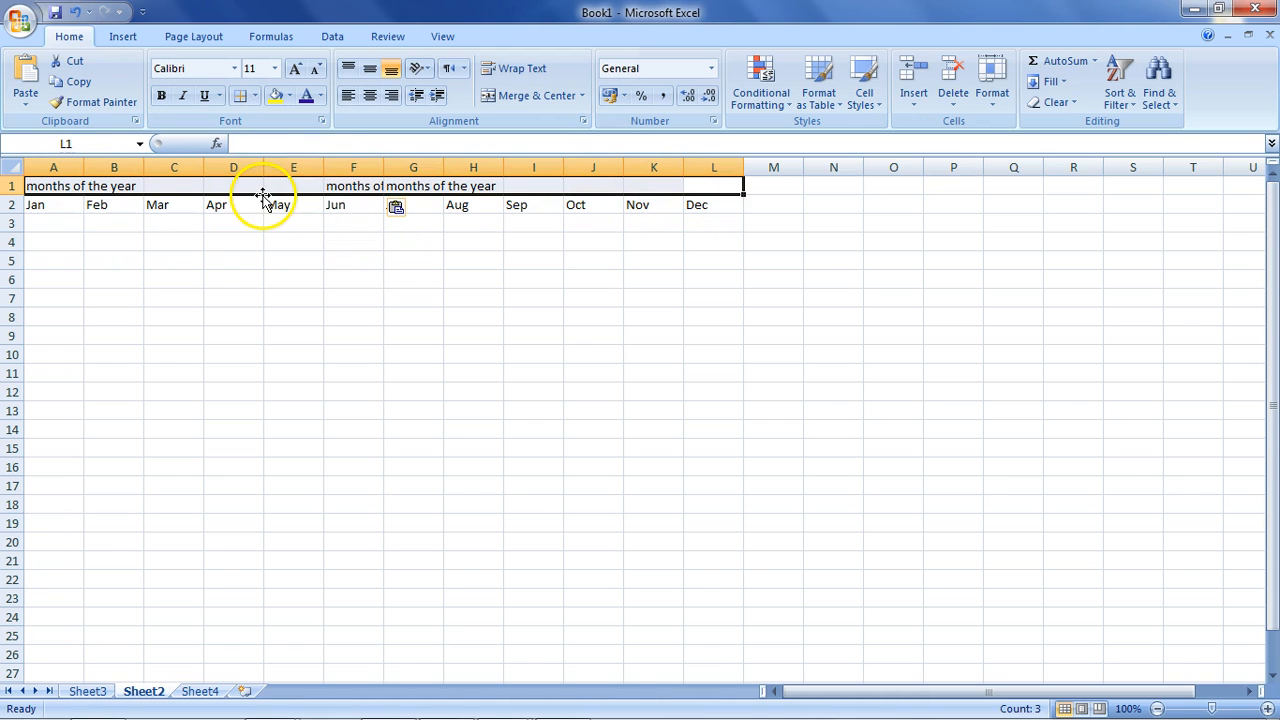
key("Delete")
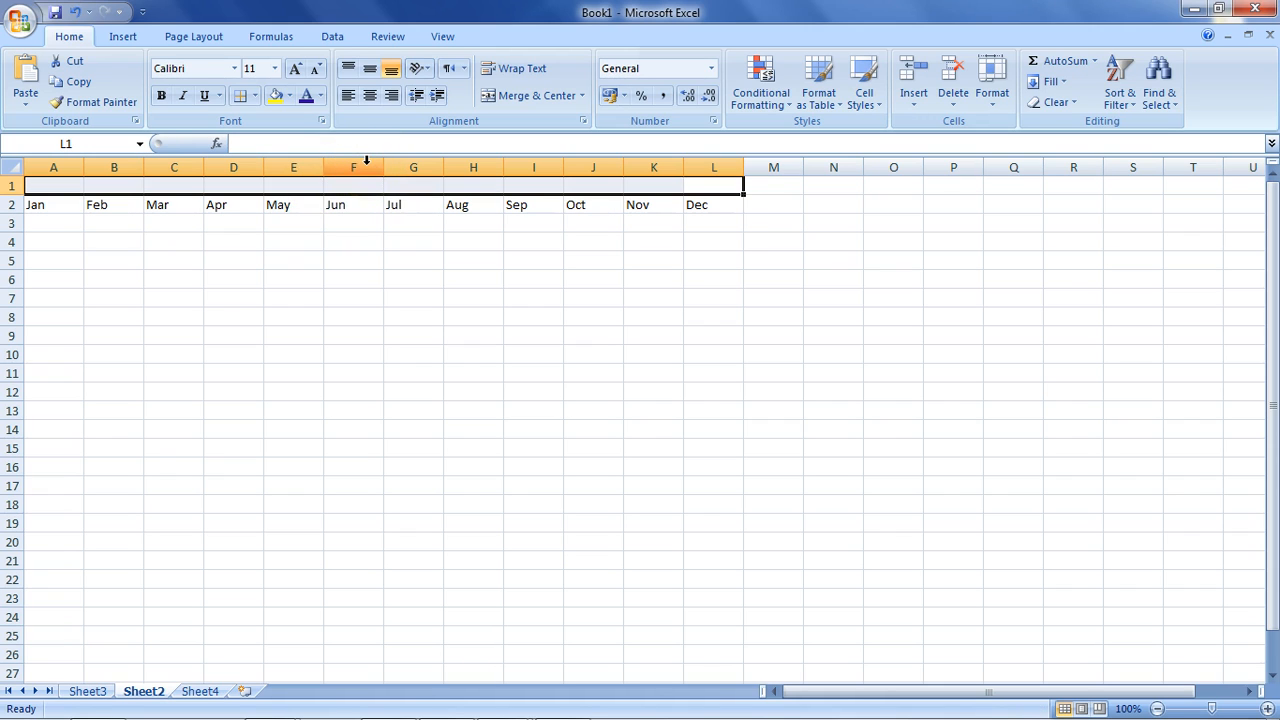
Merge A1:L1 into one cell and enter 'months of the year' in it.
left_click(527, 99)
double_click(410, 185)
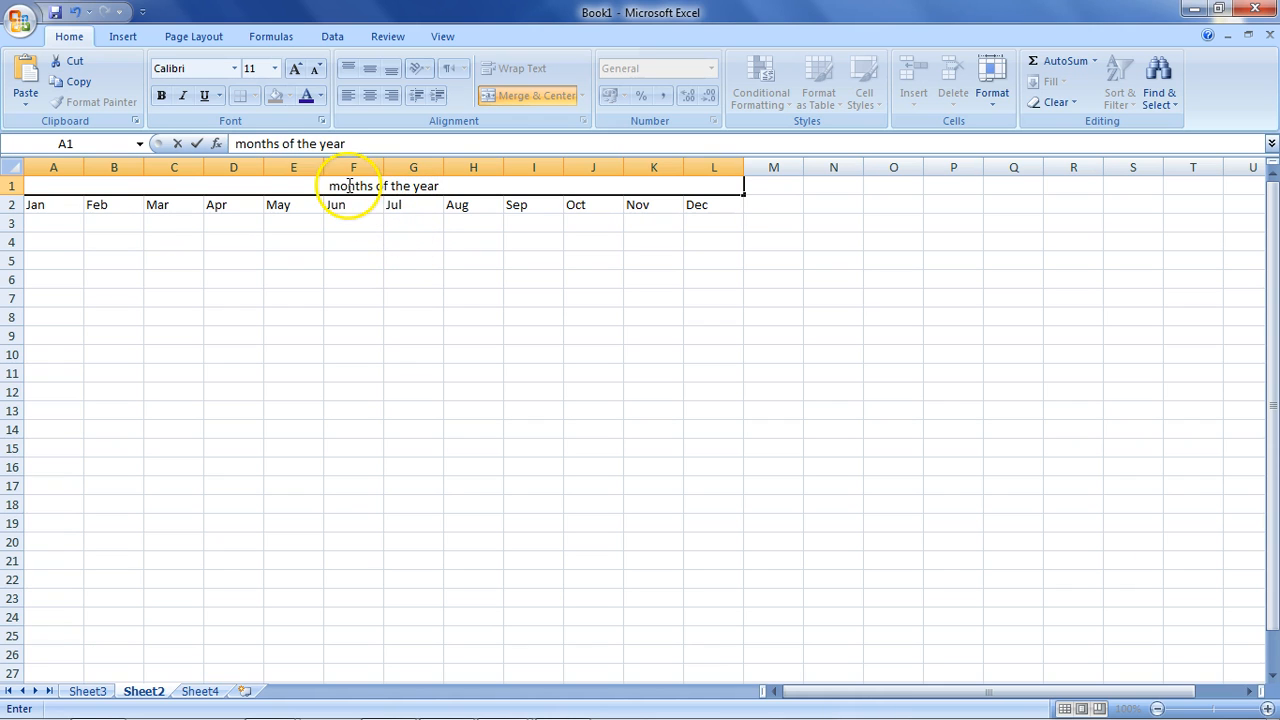
left_click(362, 298)
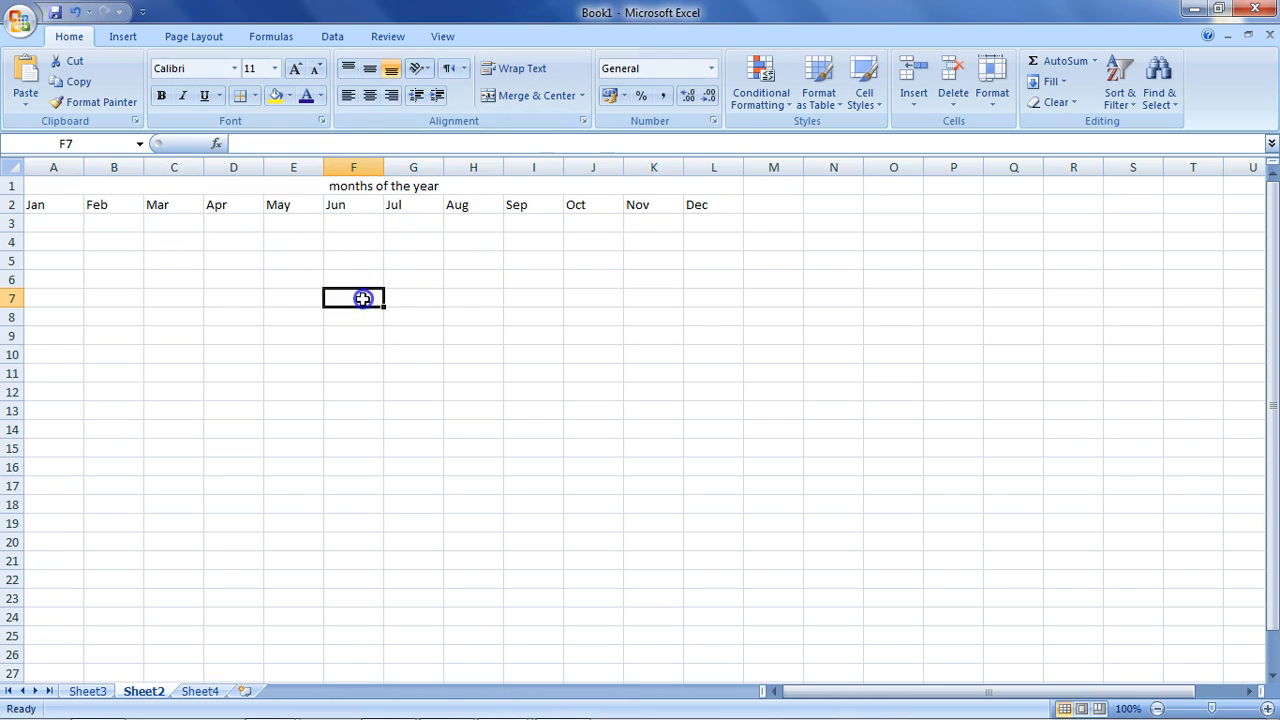
left_click(367, 186)
Try left, centre and right alignment on the heading, settling on centre.
left_click(347, 96)
left_click(369, 96)
left_click(390, 97)
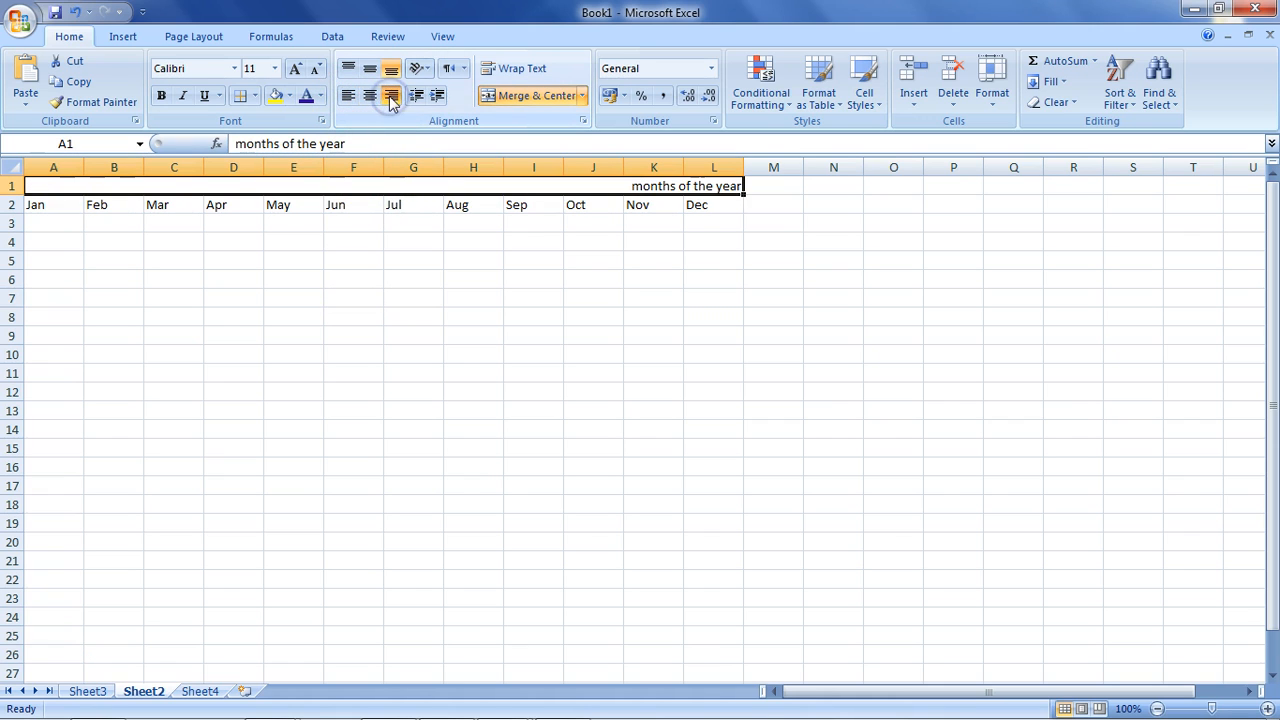
left_click(374, 96)
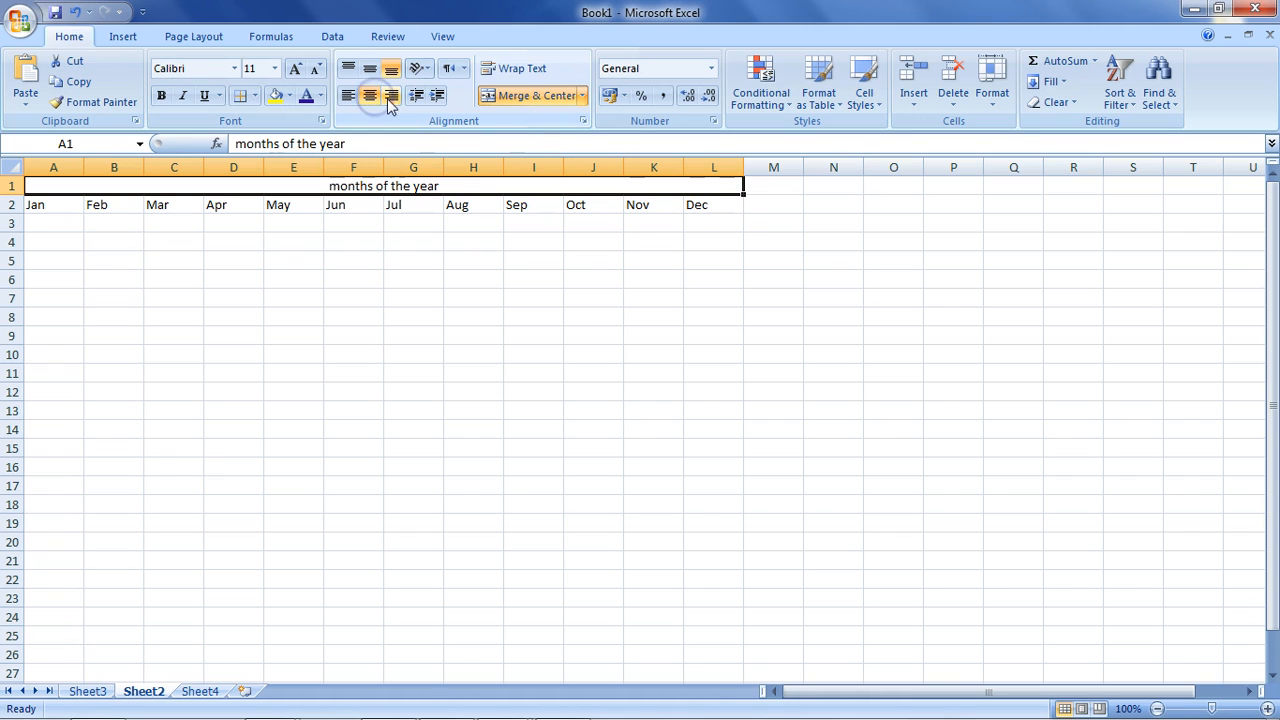
Angle the merged heading upward diagonally and heighten row 1 to show it fully.
left_click(420, 70)
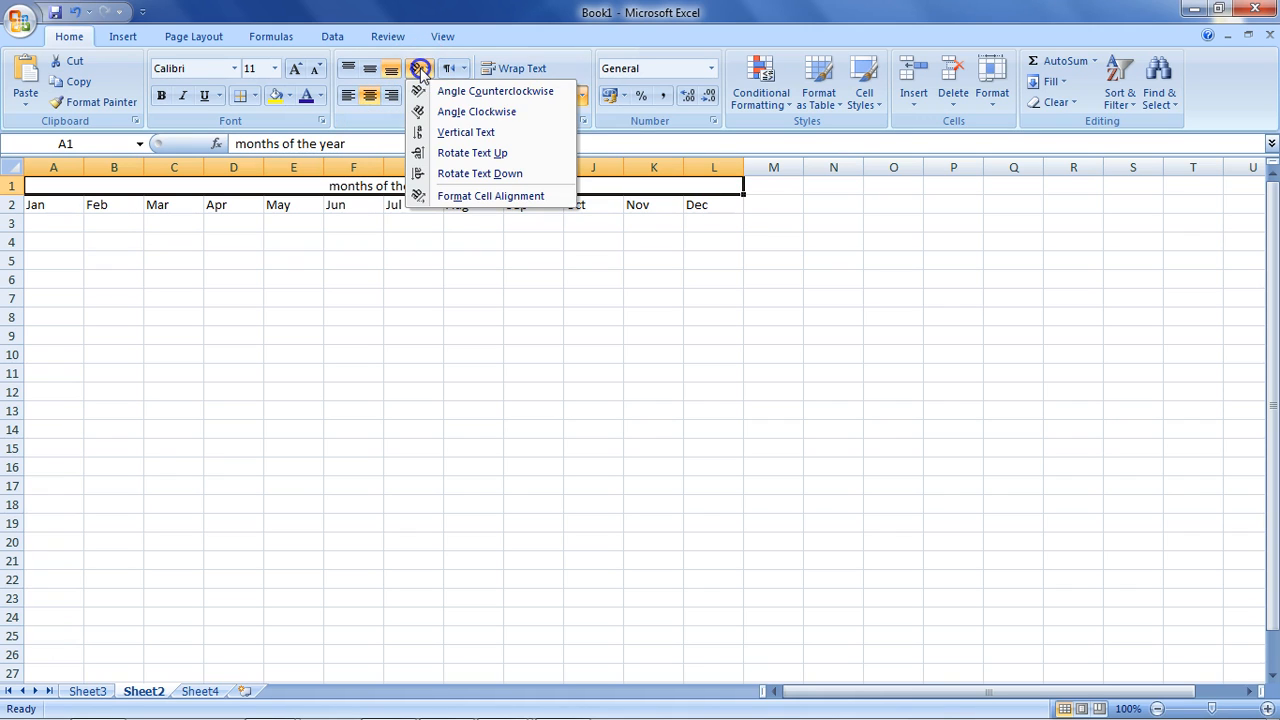
left_click(443, 91)
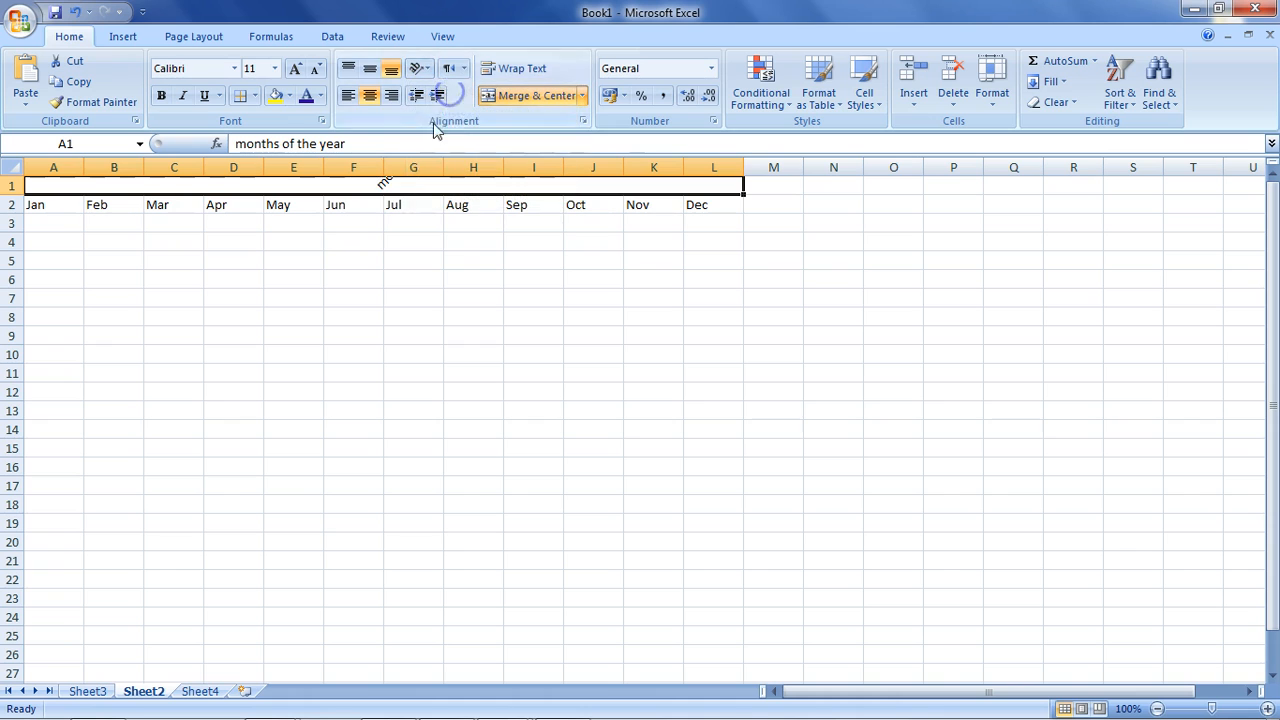
left_click_drag(13, 195, 10, 276)
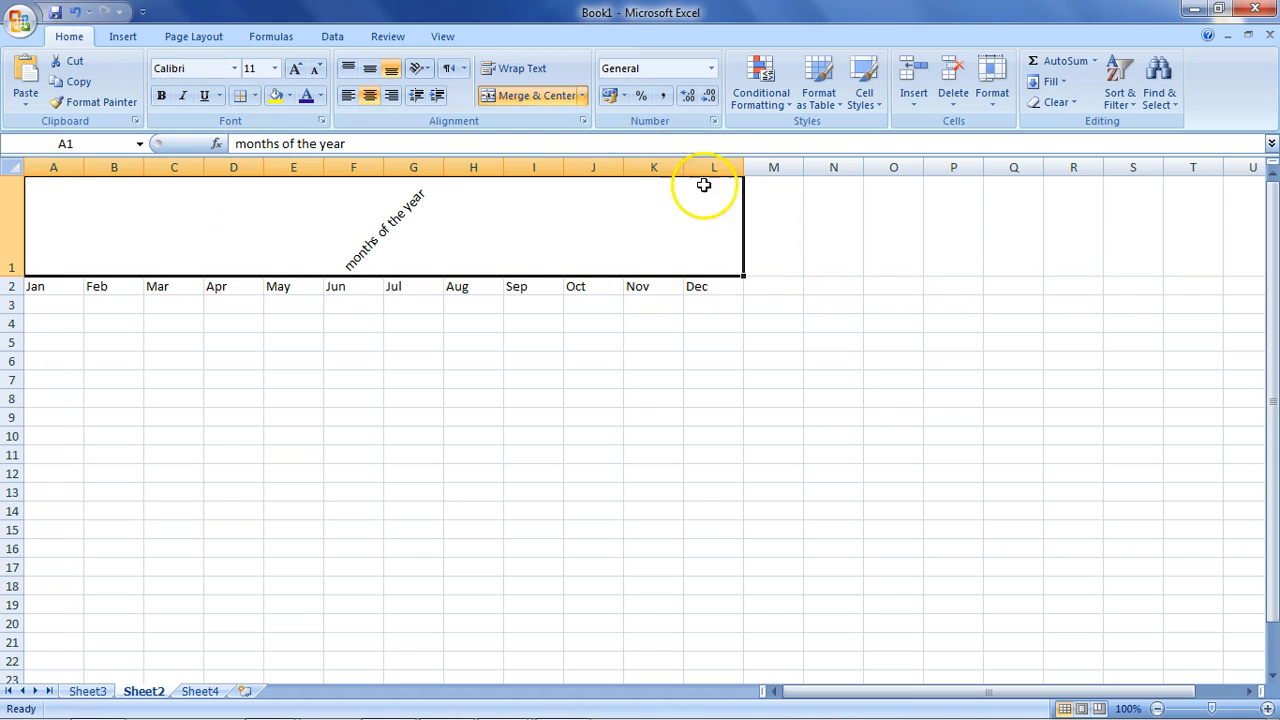
right_click(505, 228)
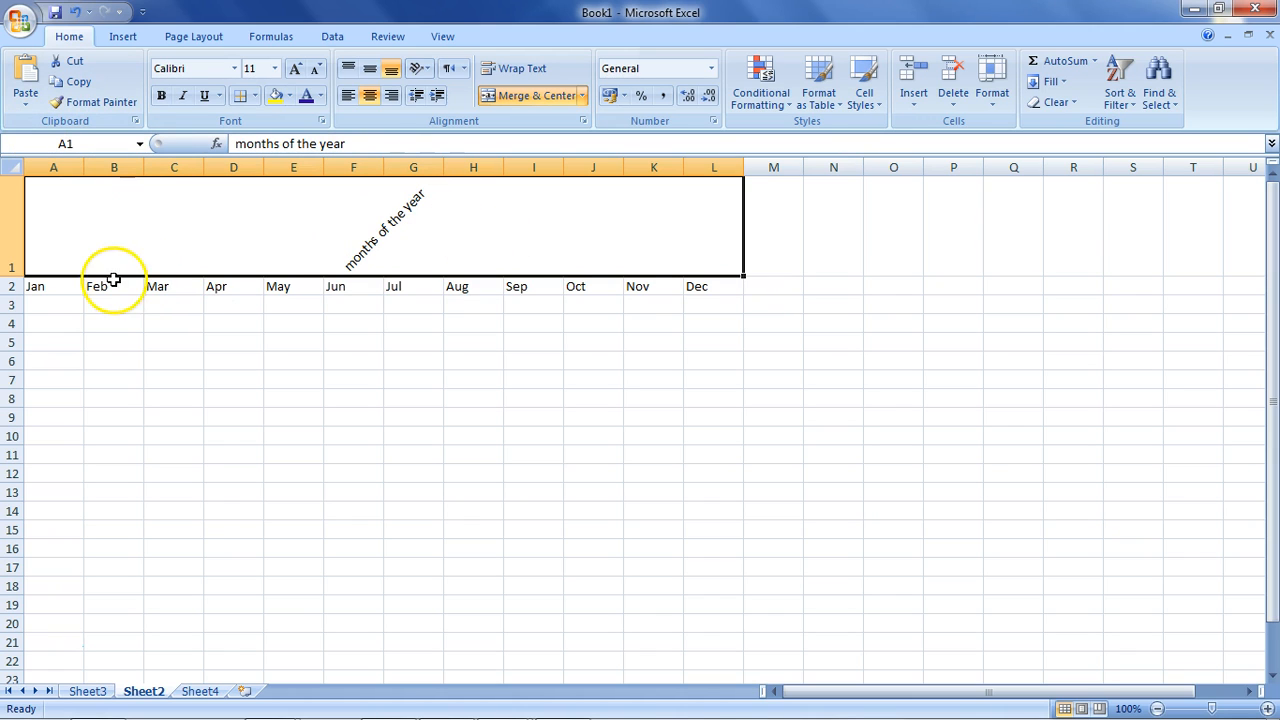
left_click(63, 284)
left_click(113, 286)
left_click(216, 287)
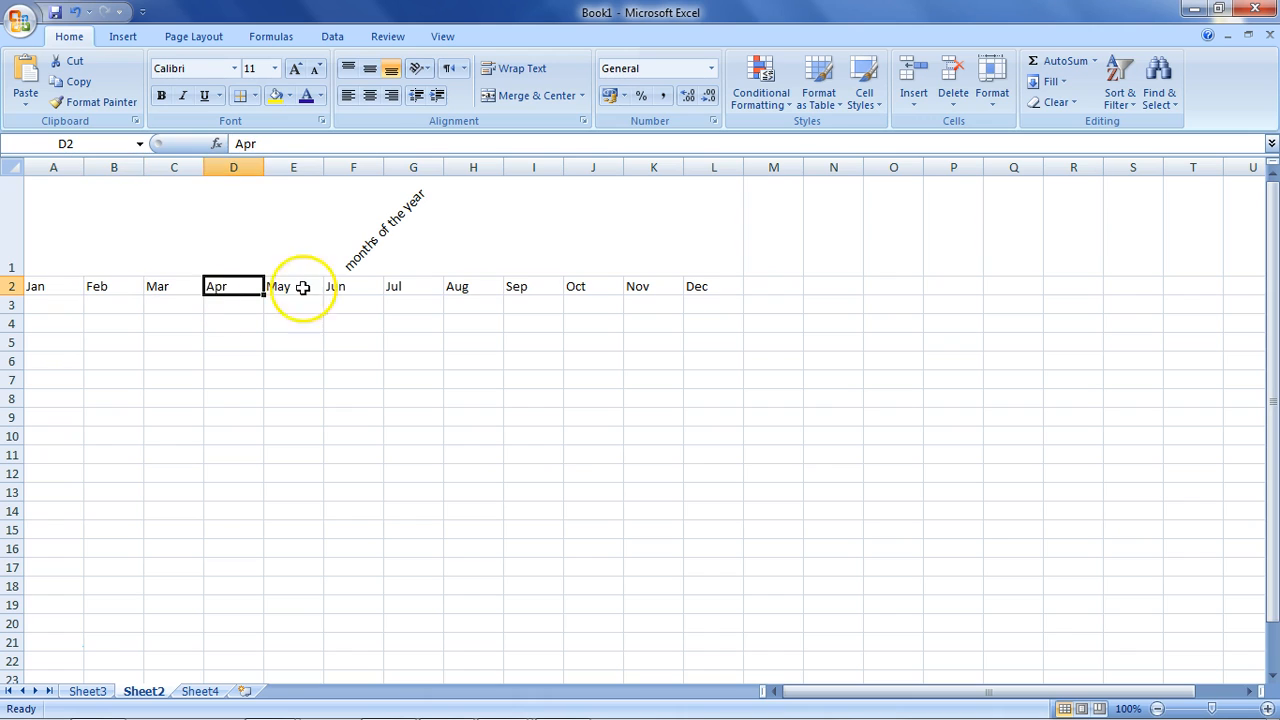
left_click(300, 286)
left_click(317, 237)
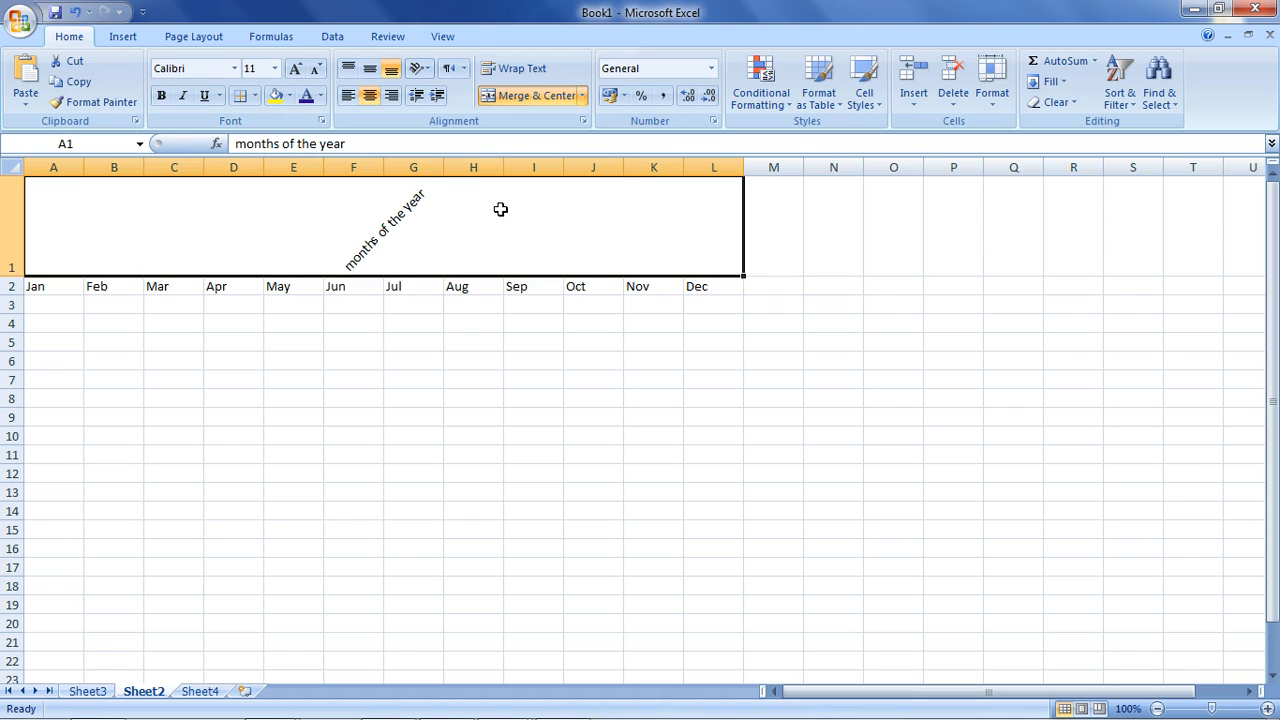
left_click(581, 96)
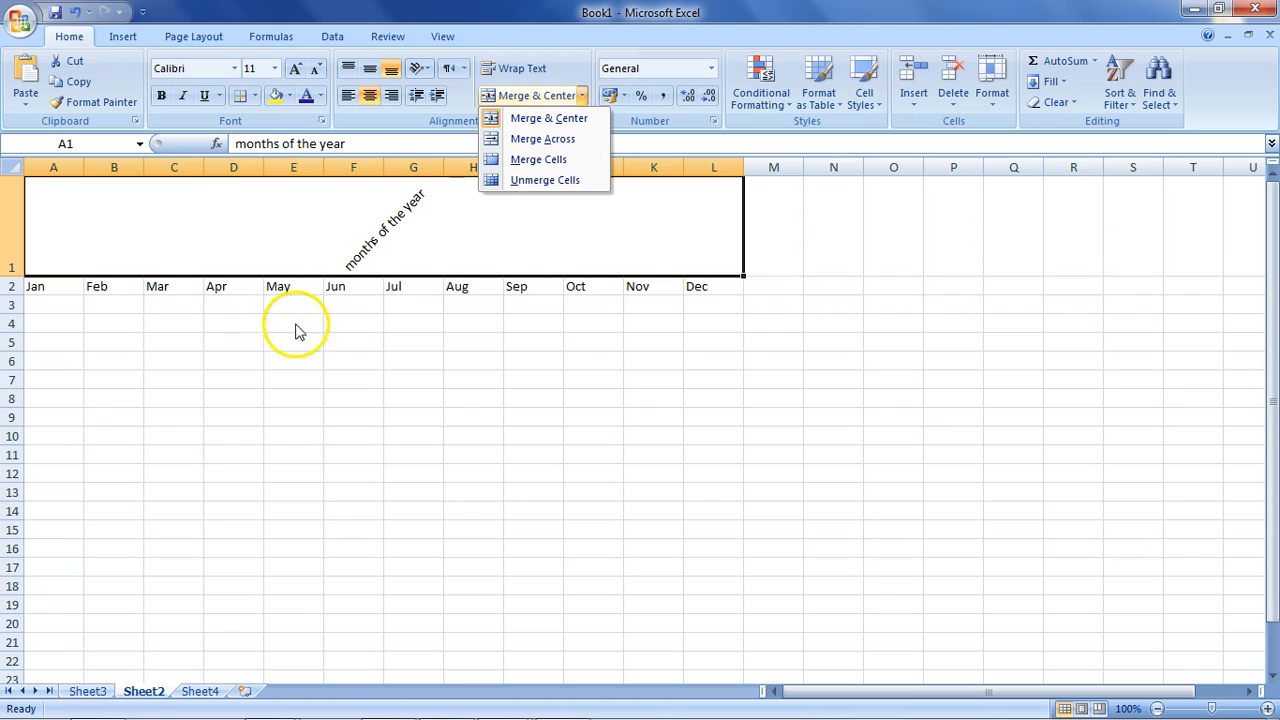
left_click(499, 142)
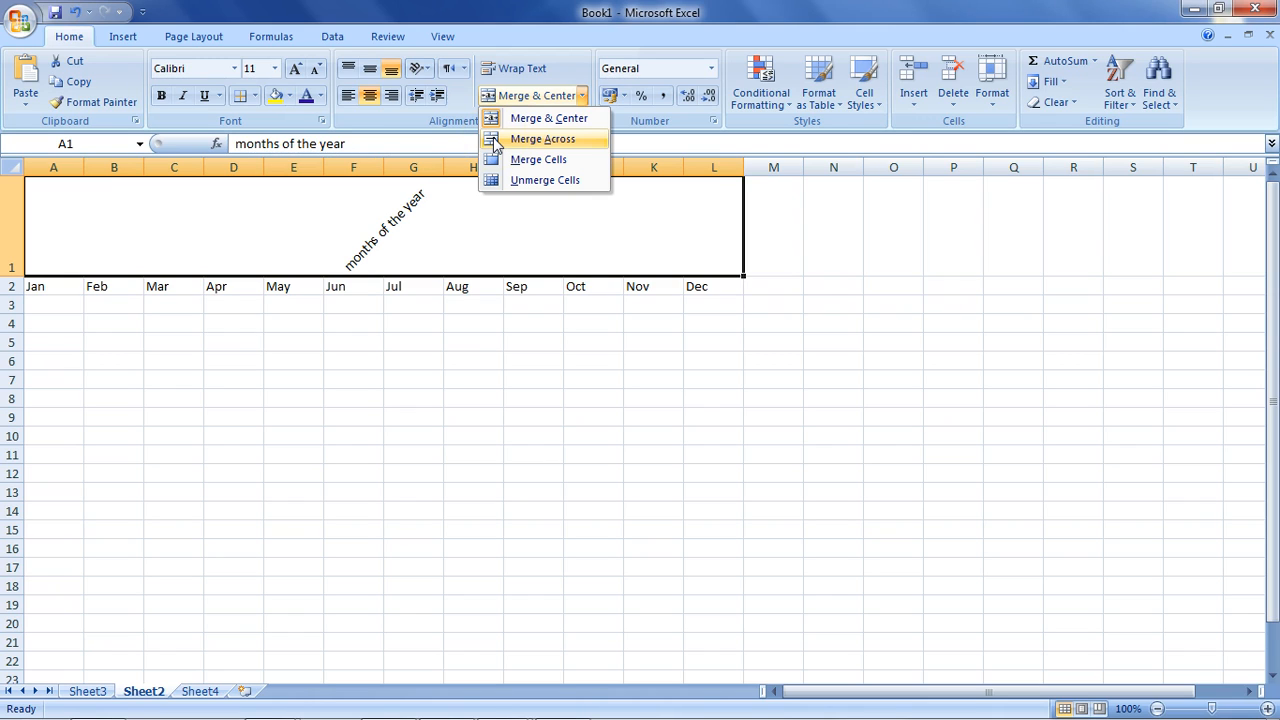
left_click(63, 303)
Merge A3:C3 with Merge Across and enter 'hello' in the merged cell.
left_click(63, 304)
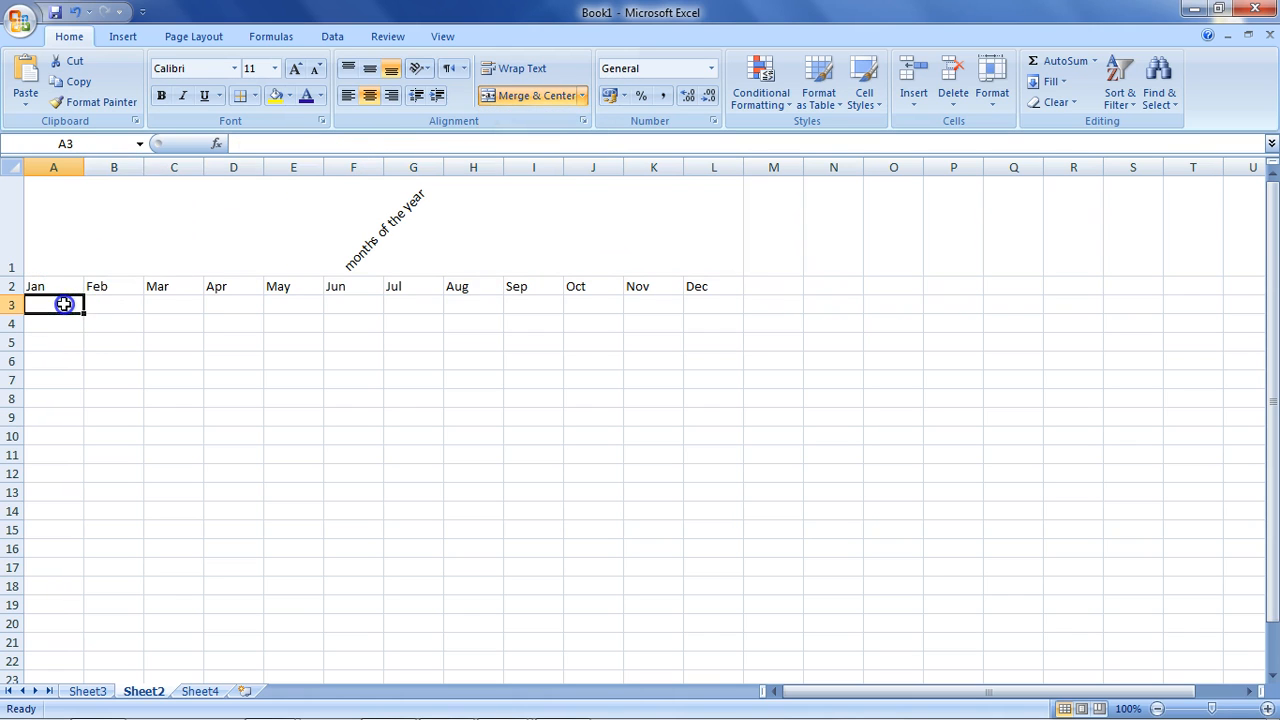
left_click_drag(63, 304, 203, 304)
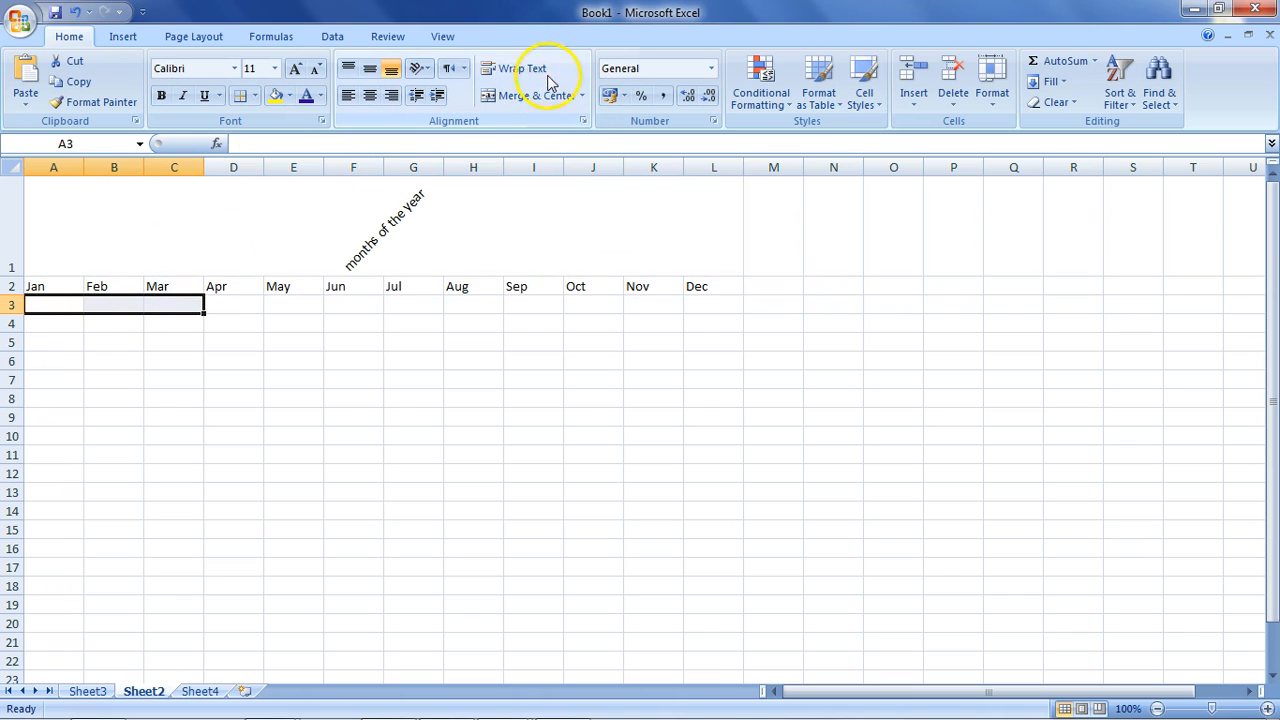
left_click(581, 95)
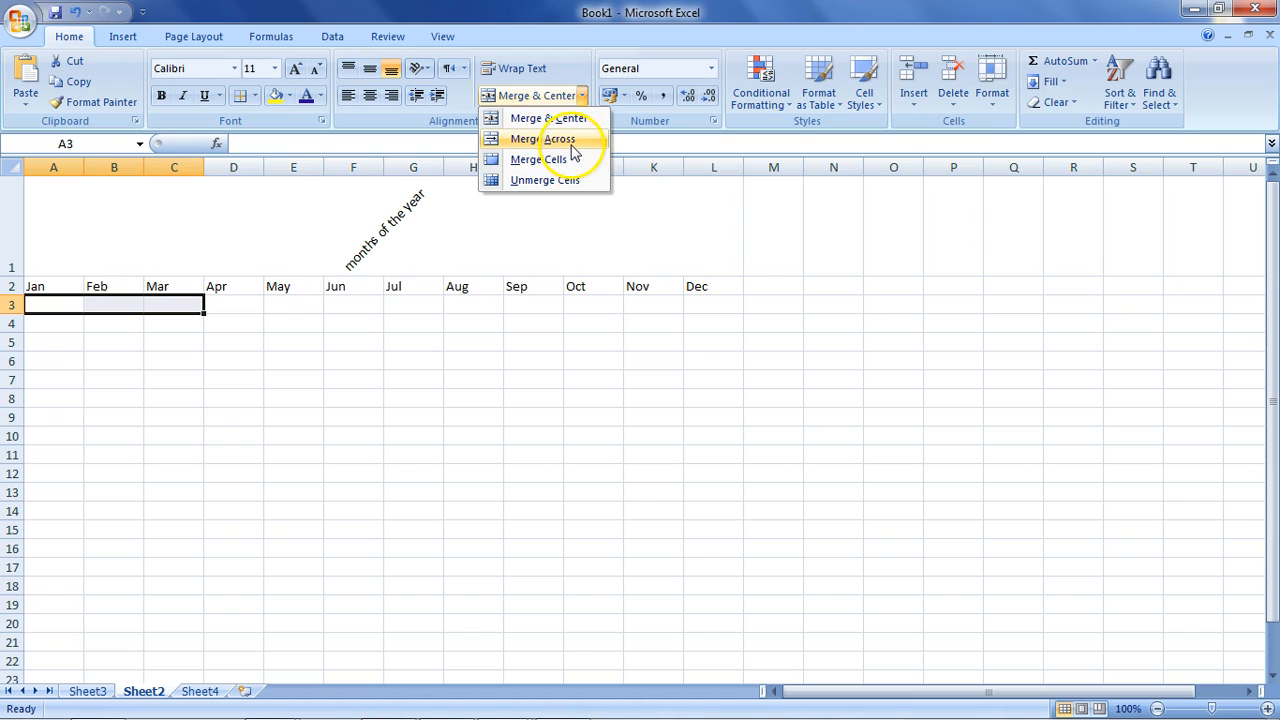
left_click(573, 148)
double_click(171, 309)
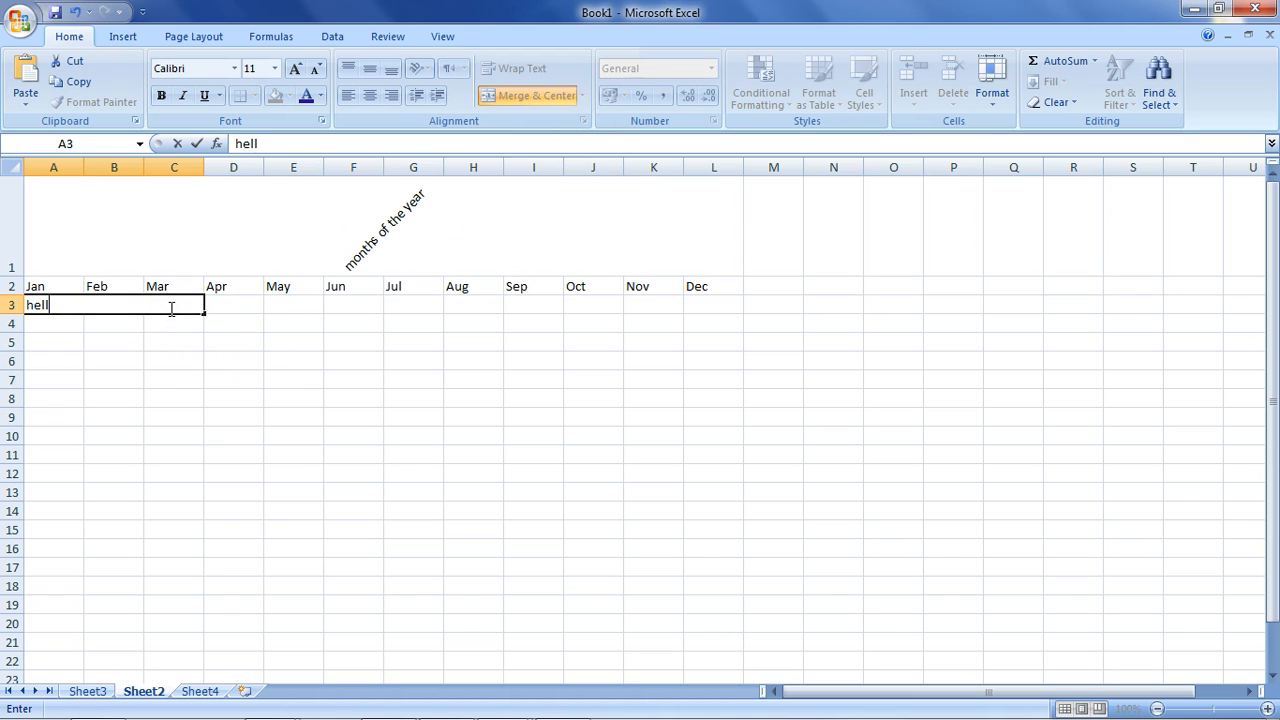
key("Return")
double_click(165, 308)
left_click(294, 342)
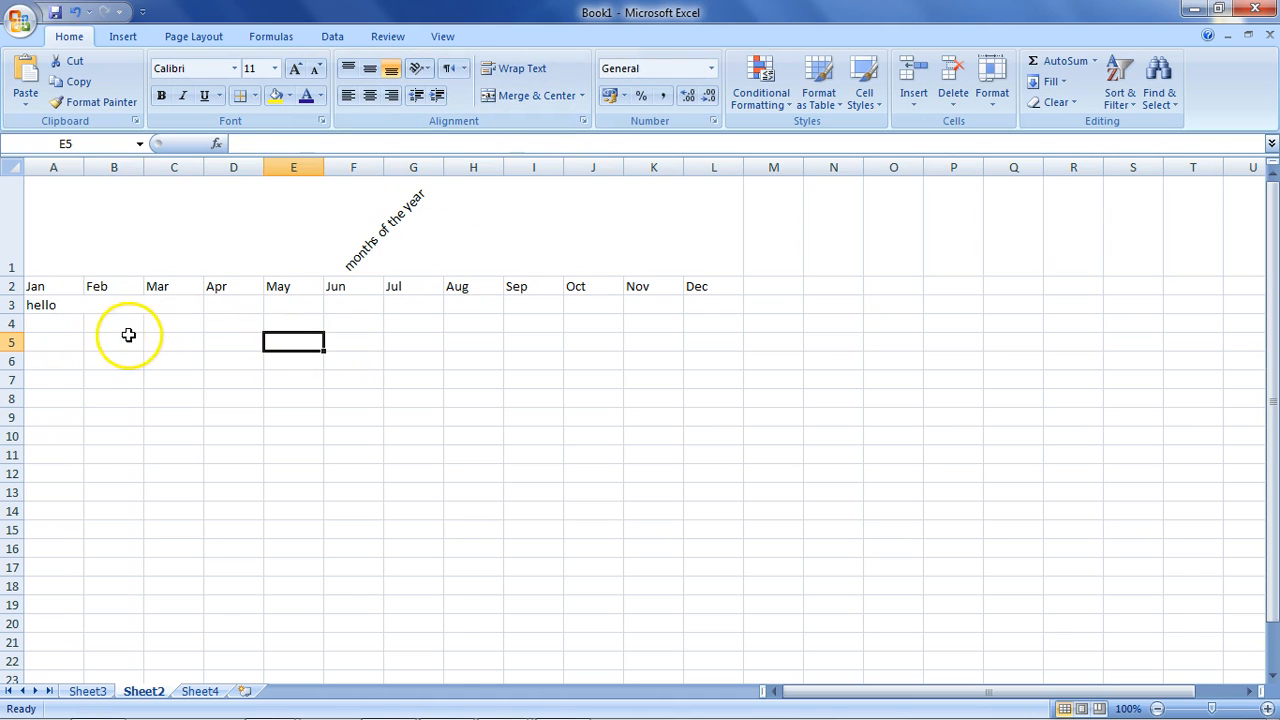
Extend the left-aligned hello merge across A3:D3 with Merge Across.
left_click_drag(91, 306, 229, 303)
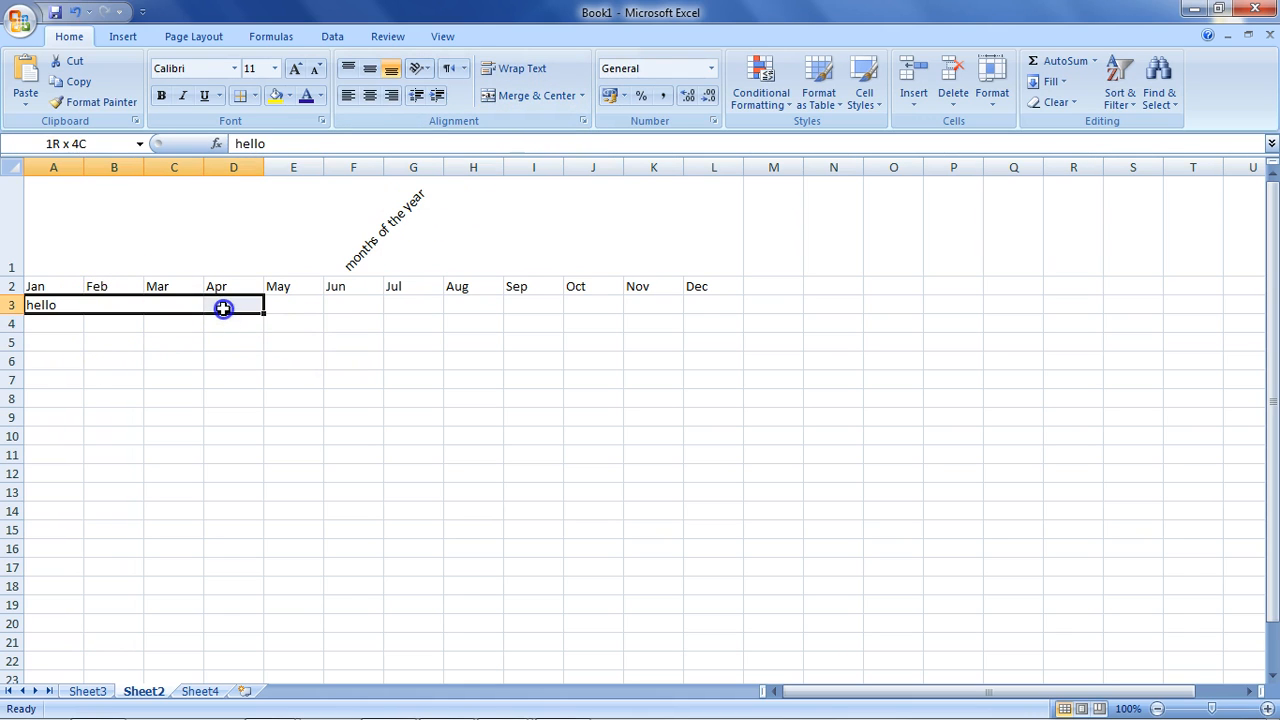
left_click(584, 96)
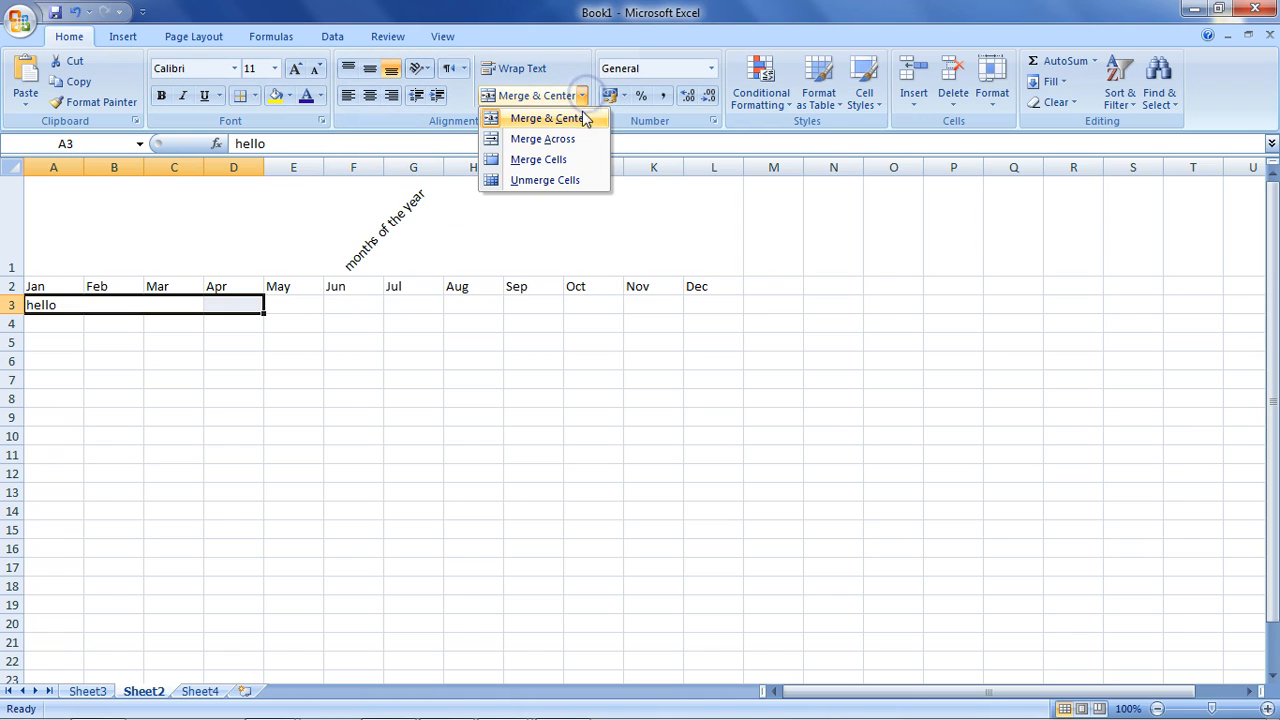
left_click(566, 138)
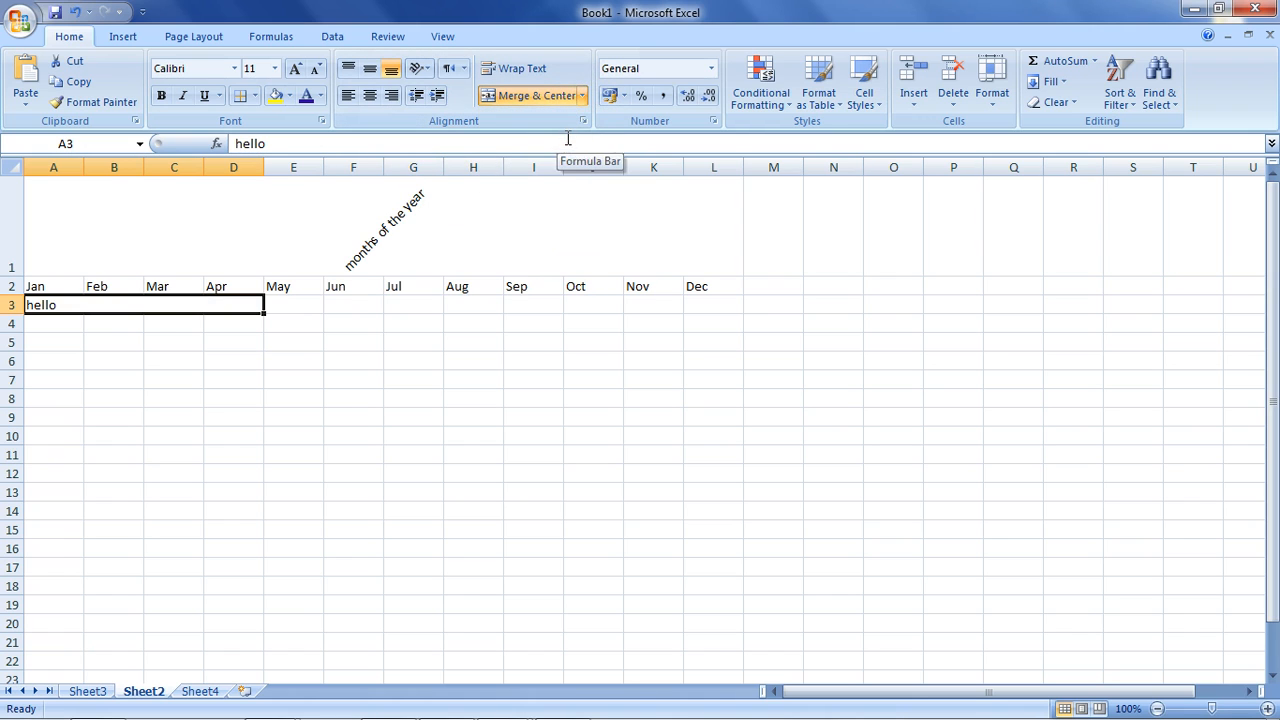
left_click(194, 334)
left_click(194, 320)
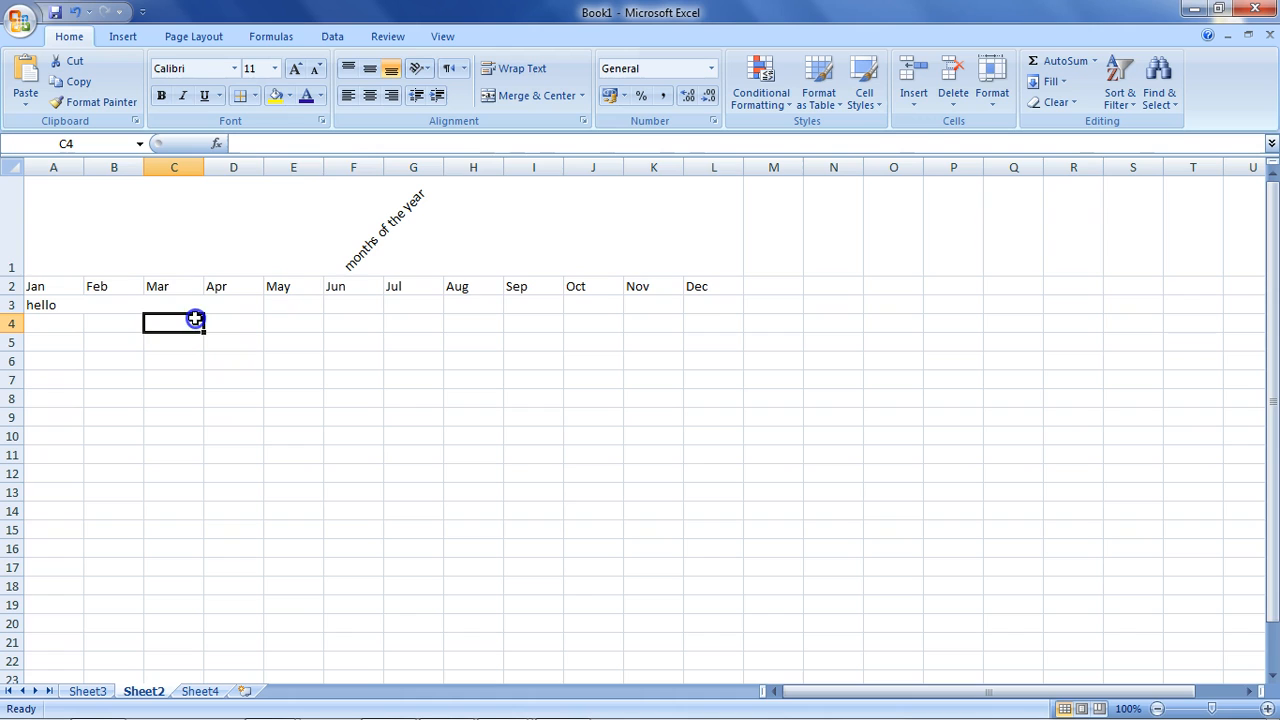
left_click(329, 209)
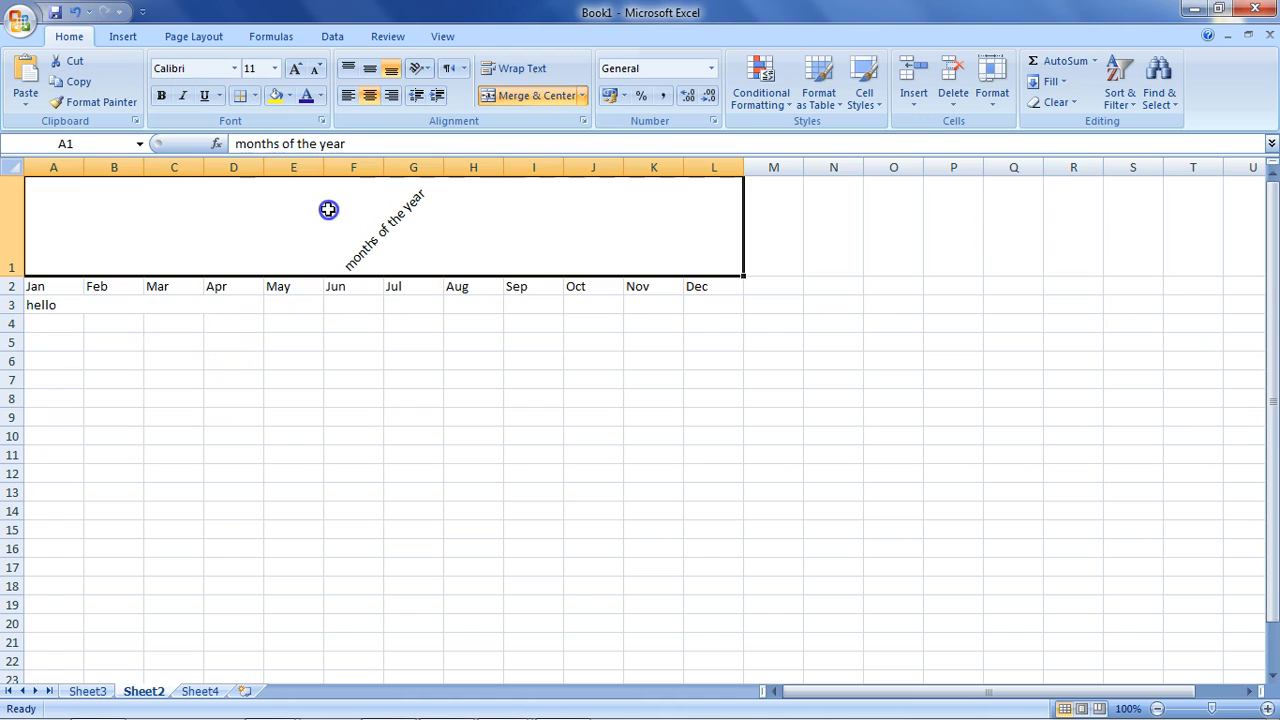
left_click(163, 306)
Merge A3 through E3 into one cell with 'hello' centred.
mouse_move(252, 312)
left_mouse_down()
mouse_move(284, 311)
mouse_move(234, 309)
left_mouse_up()
left_click(636, 434)
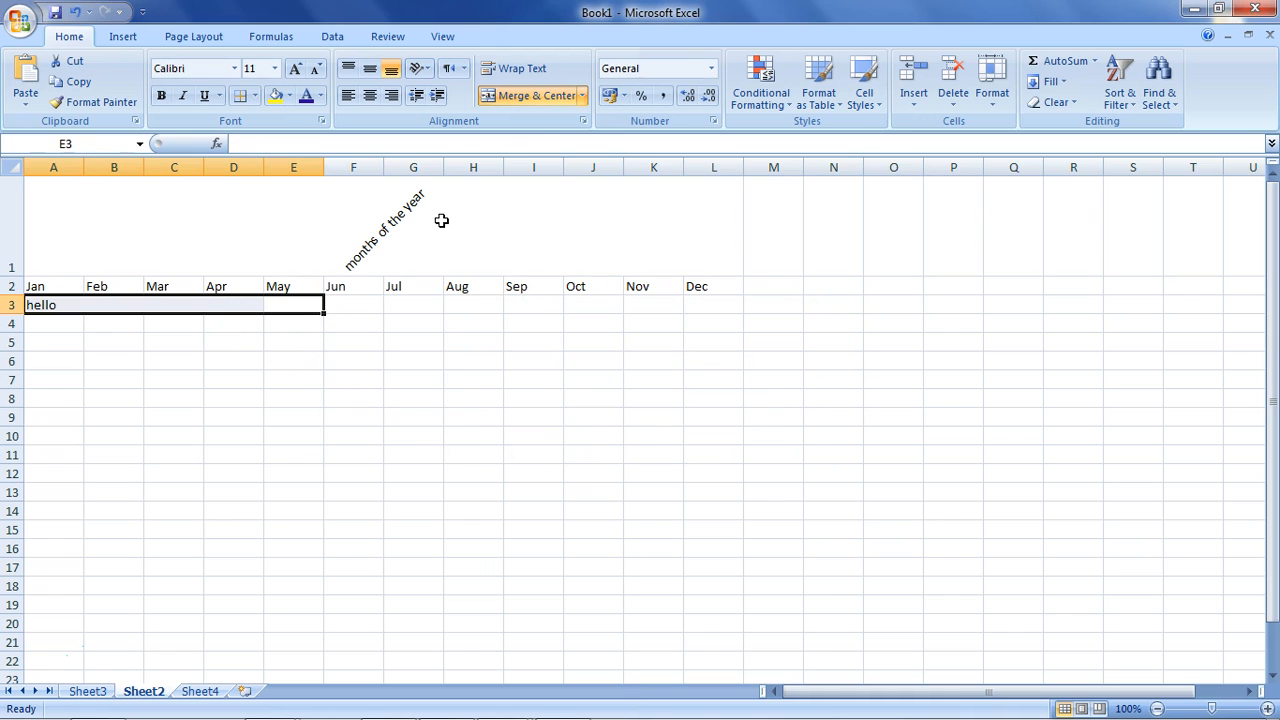
left_click(582, 95)
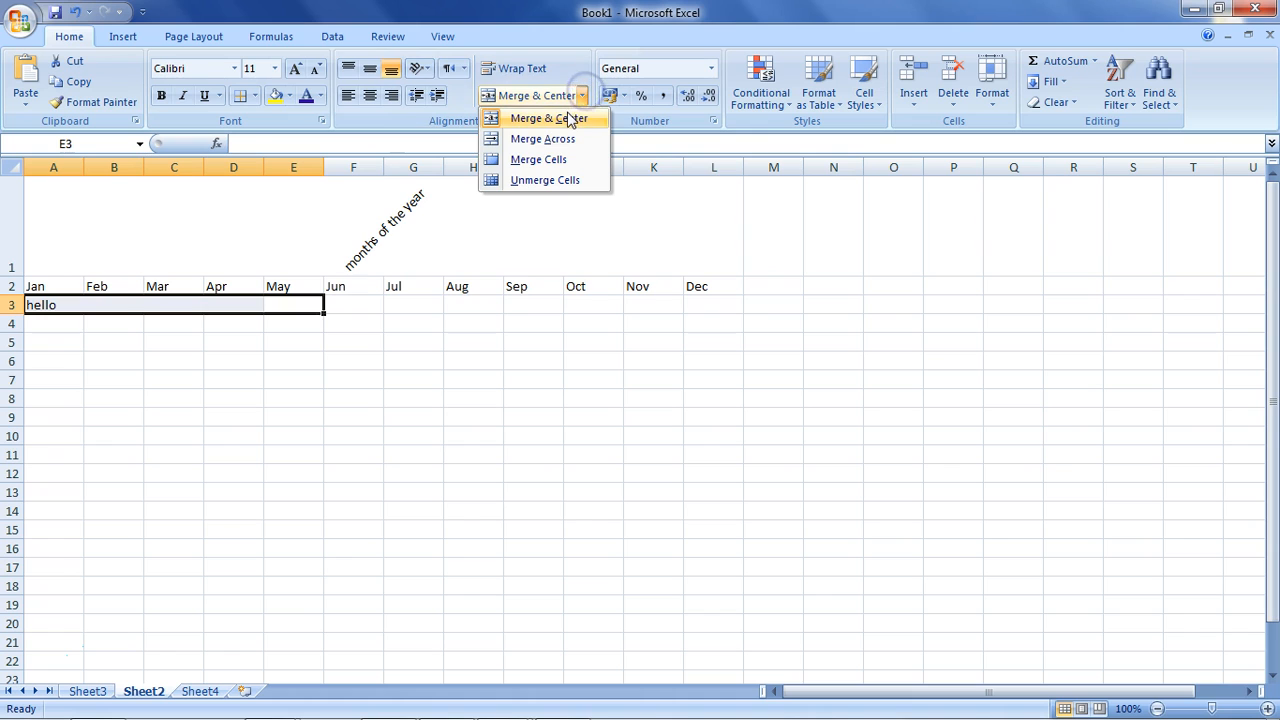
left_click(570, 119)
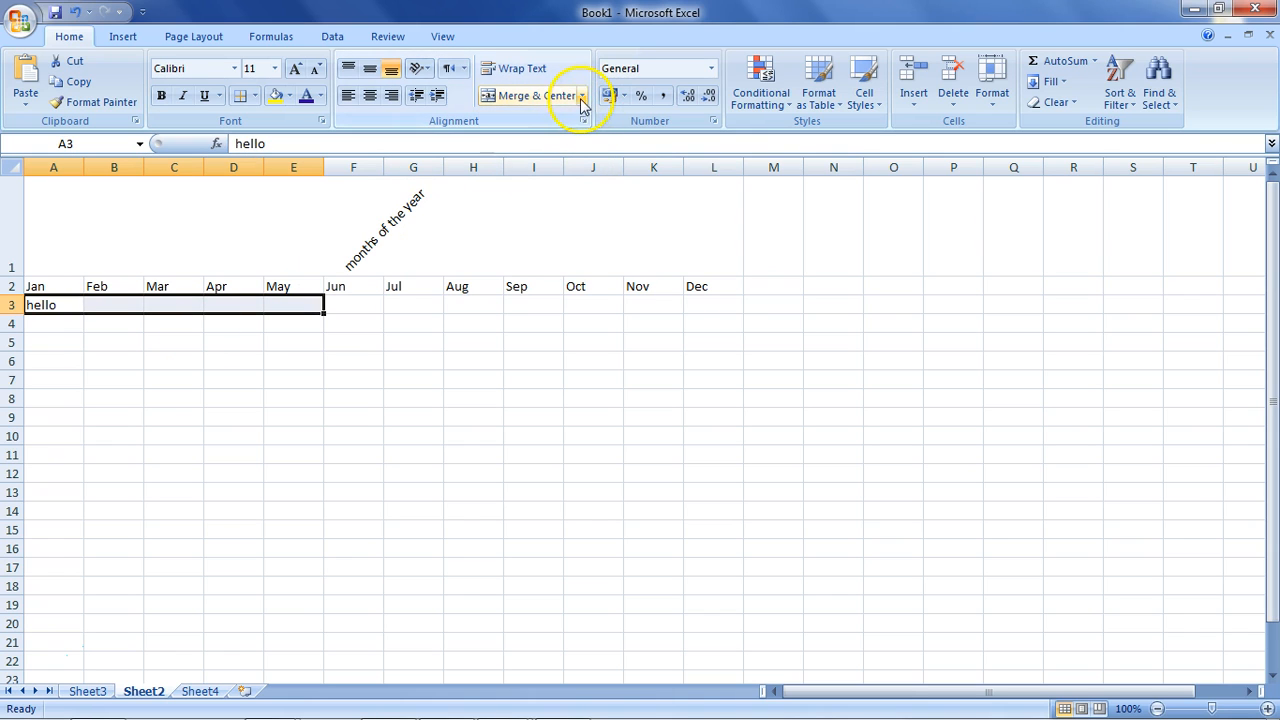
left_click(582, 97)
left_click(572, 119)
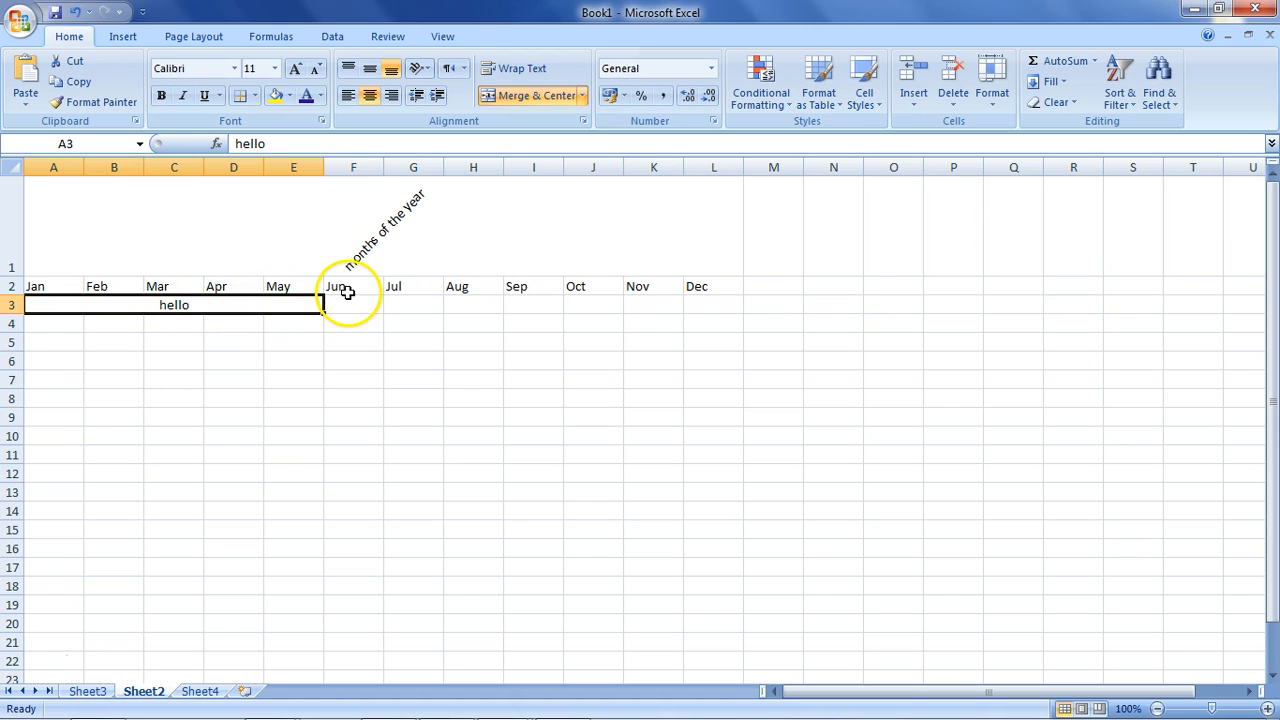
Turn Merge & Center off and back on for the rotated title in row 1.
left_click(361, 221)
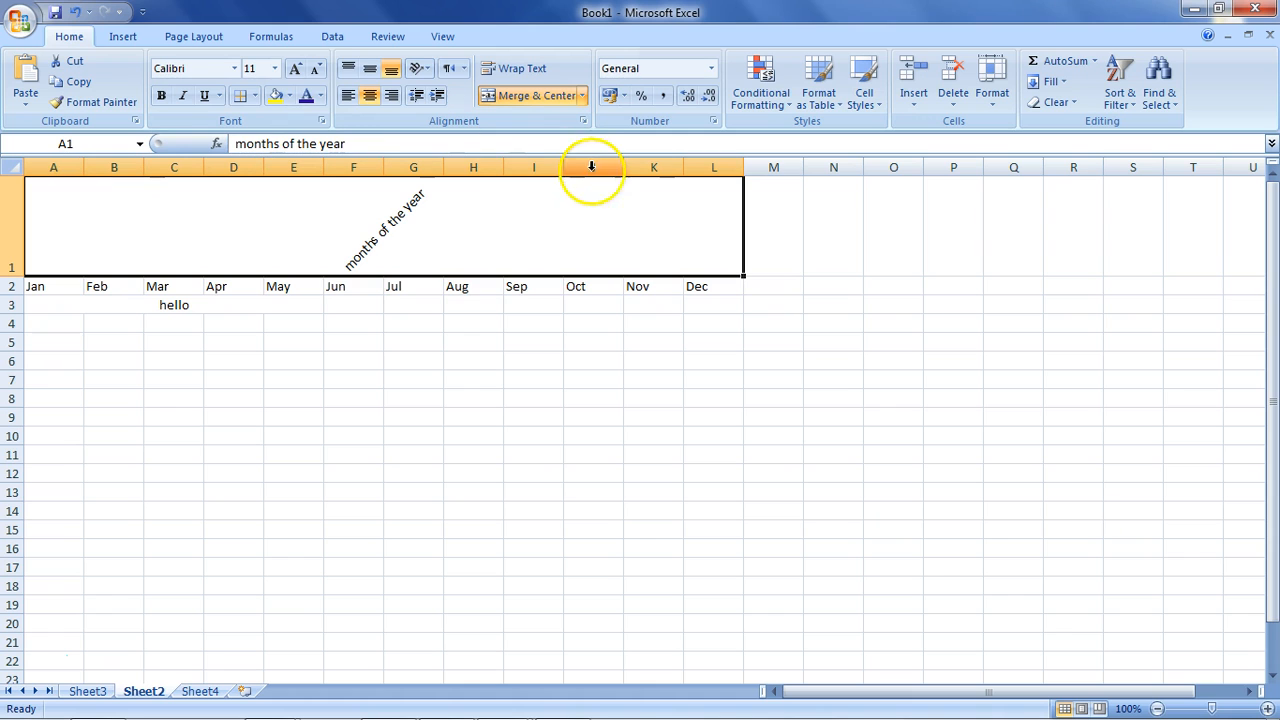
left_click(582, 97)
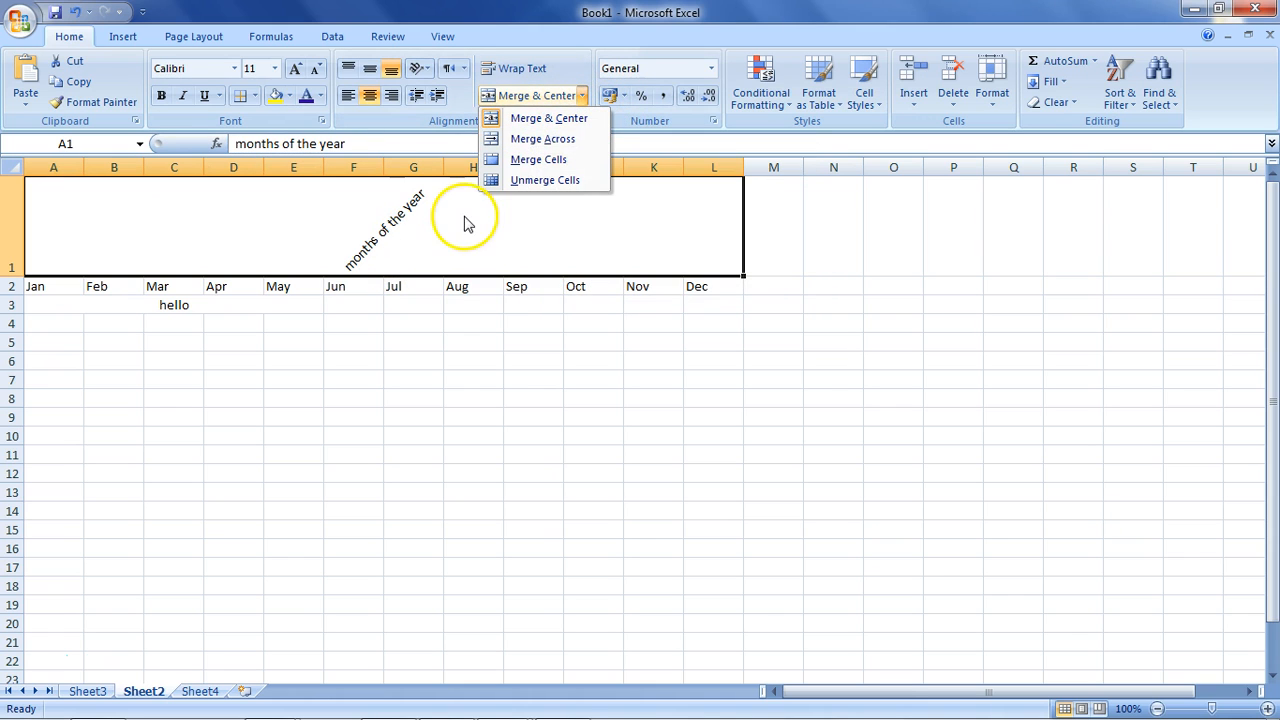
left_click(573, 120)
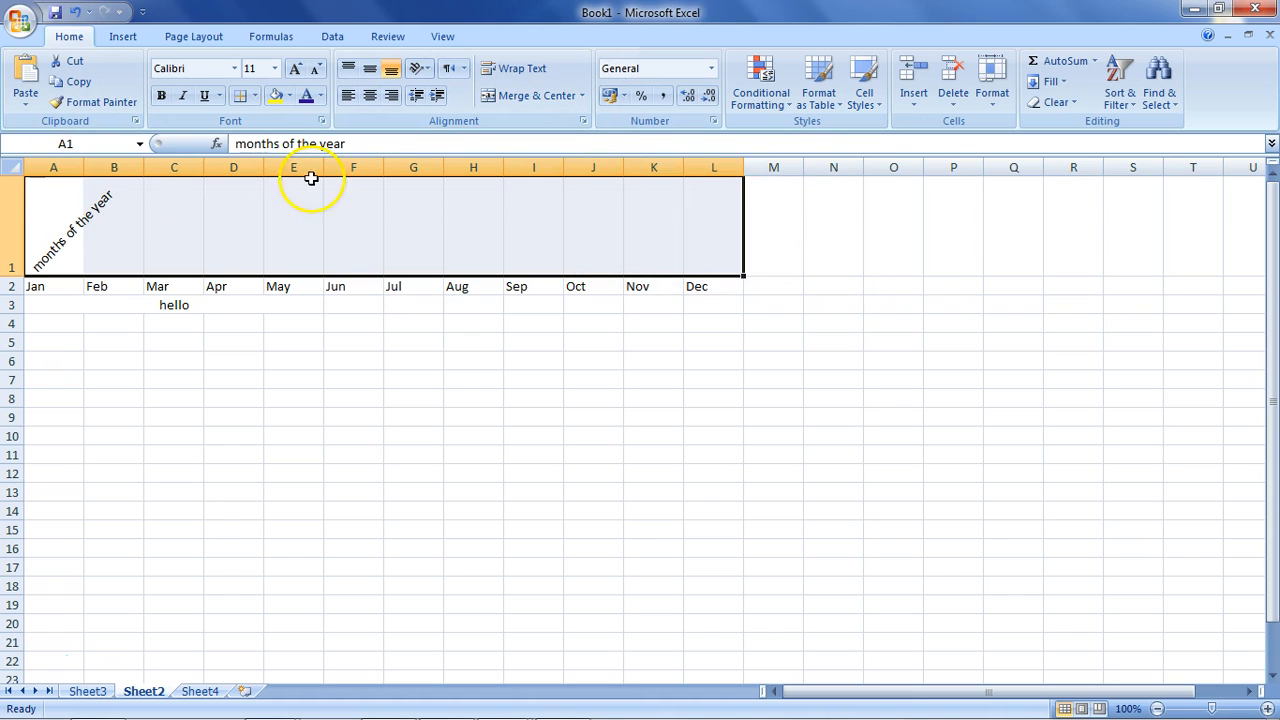
left_click(582, 95)
left_click(558, 120)
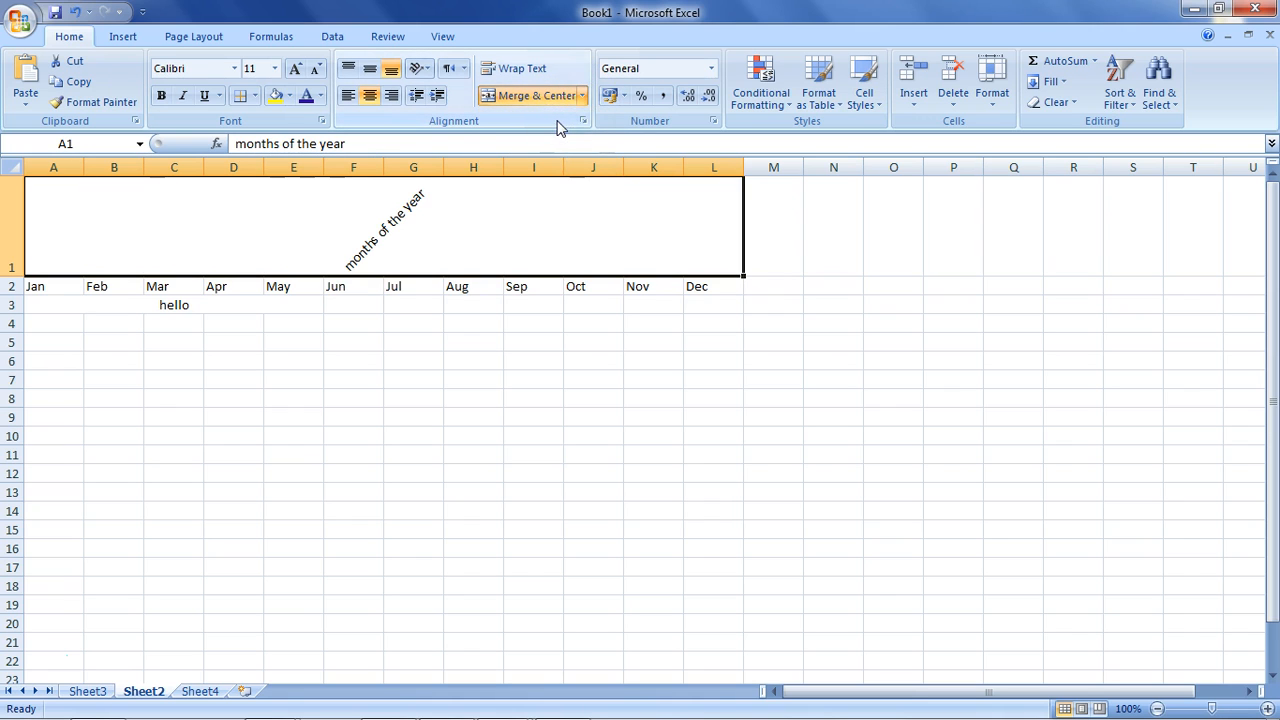
left_click(581, 96)
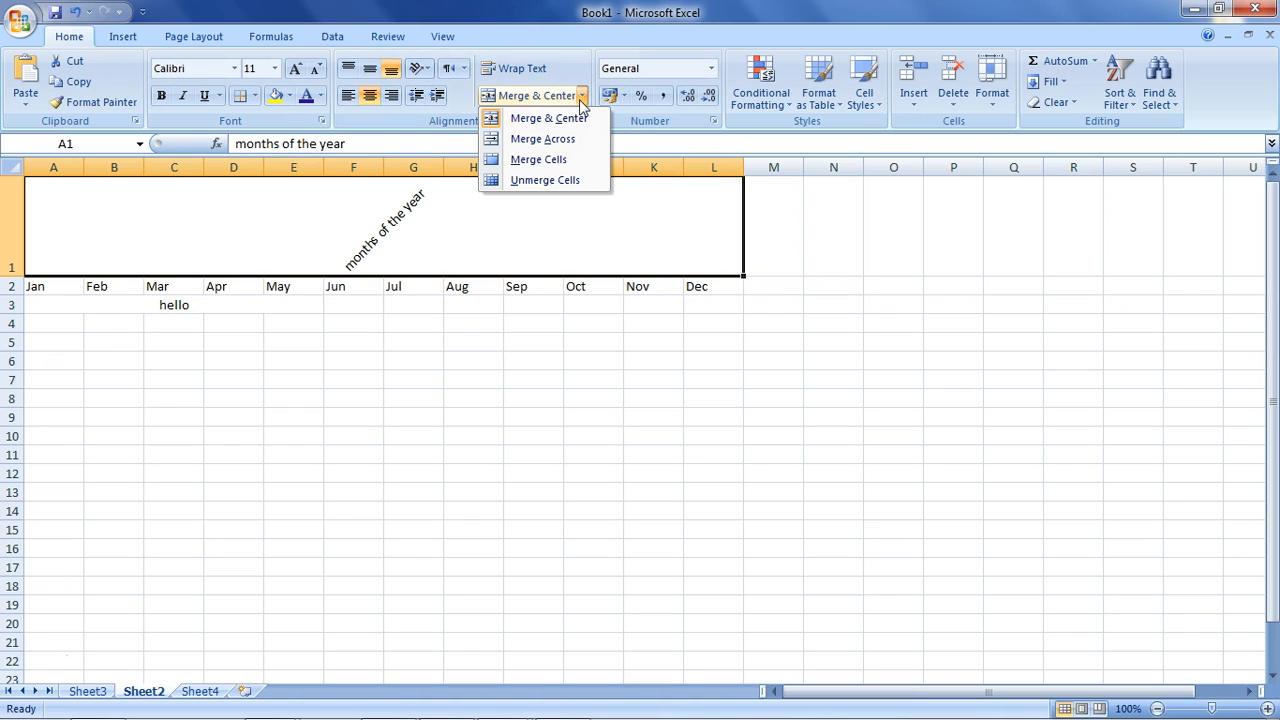
left_click(163, 321)
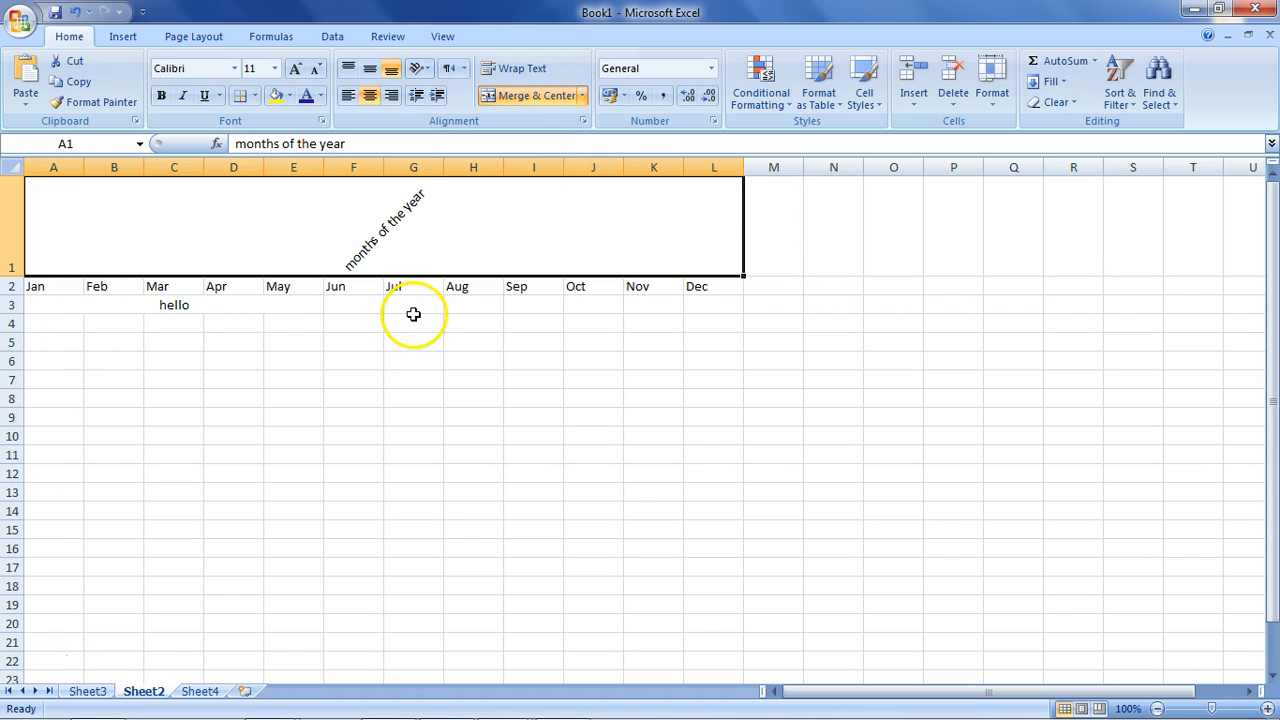
Merge and centre cells A4 through A7 into one cell.
left_click_drag(57, 322, 62, 374)
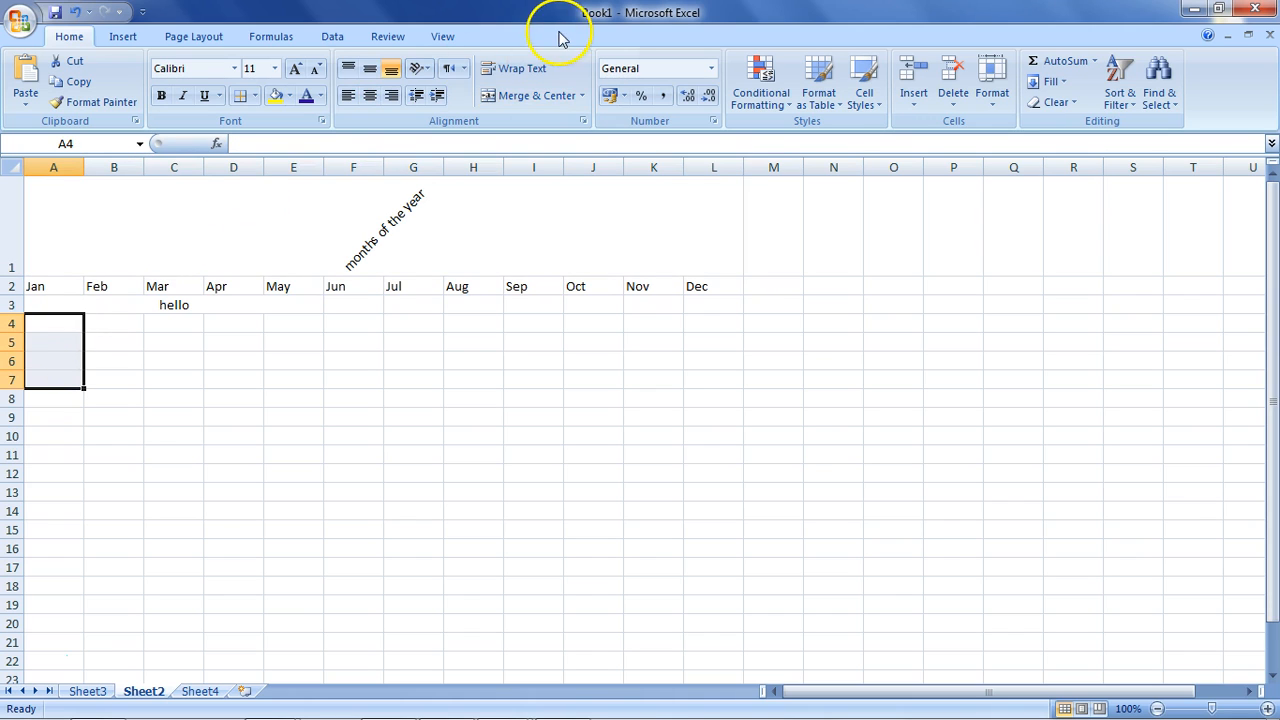
left_click(548, 96)
left_click(113, 357)
left_click(55, 339)
left_click(95, 356)
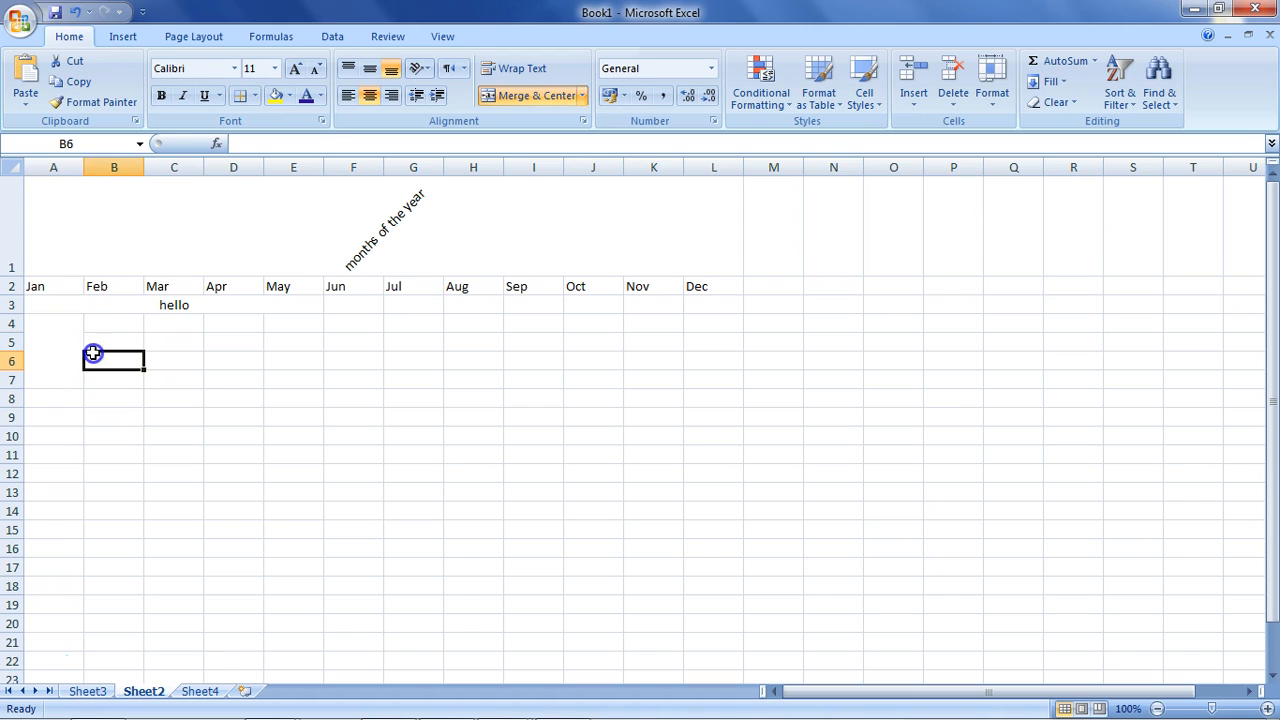
left_click(109, 338)
left_click(110, 360)
left_click(104, 379)
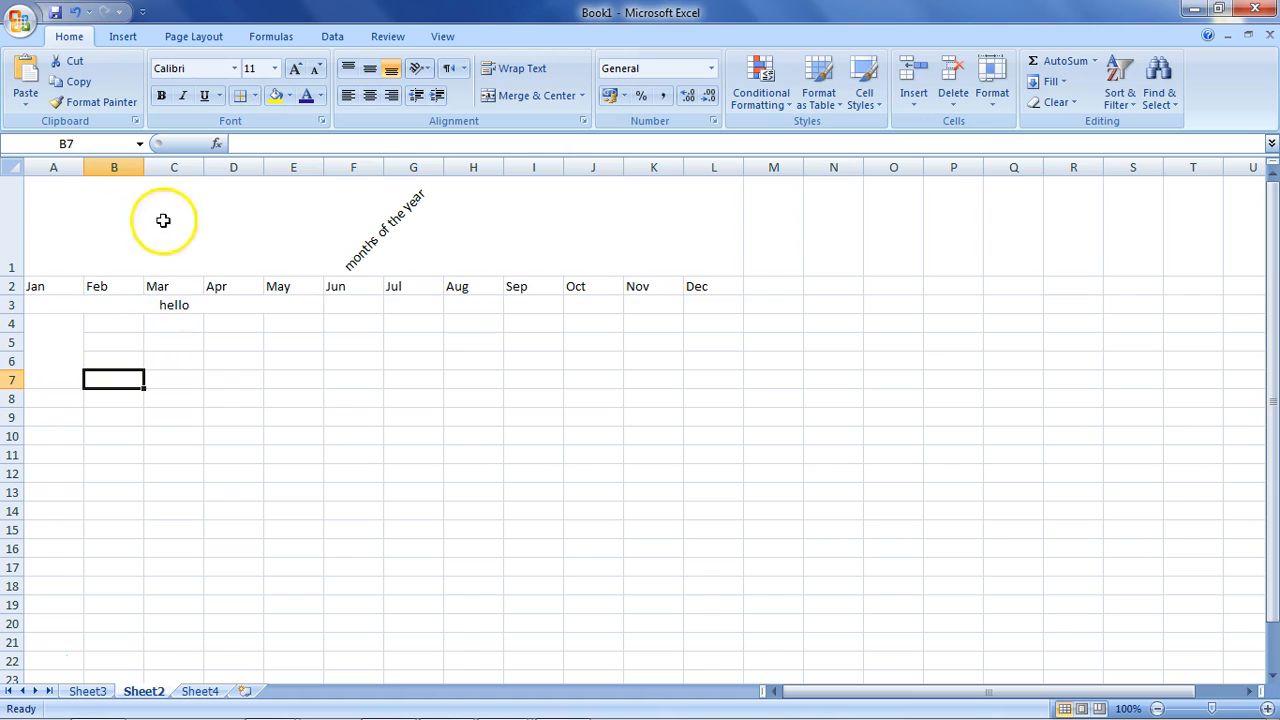
Merge the D4:H11 block into one cell, then split it back into separate cells.
left_click_drag(252, 323, 458, 453)
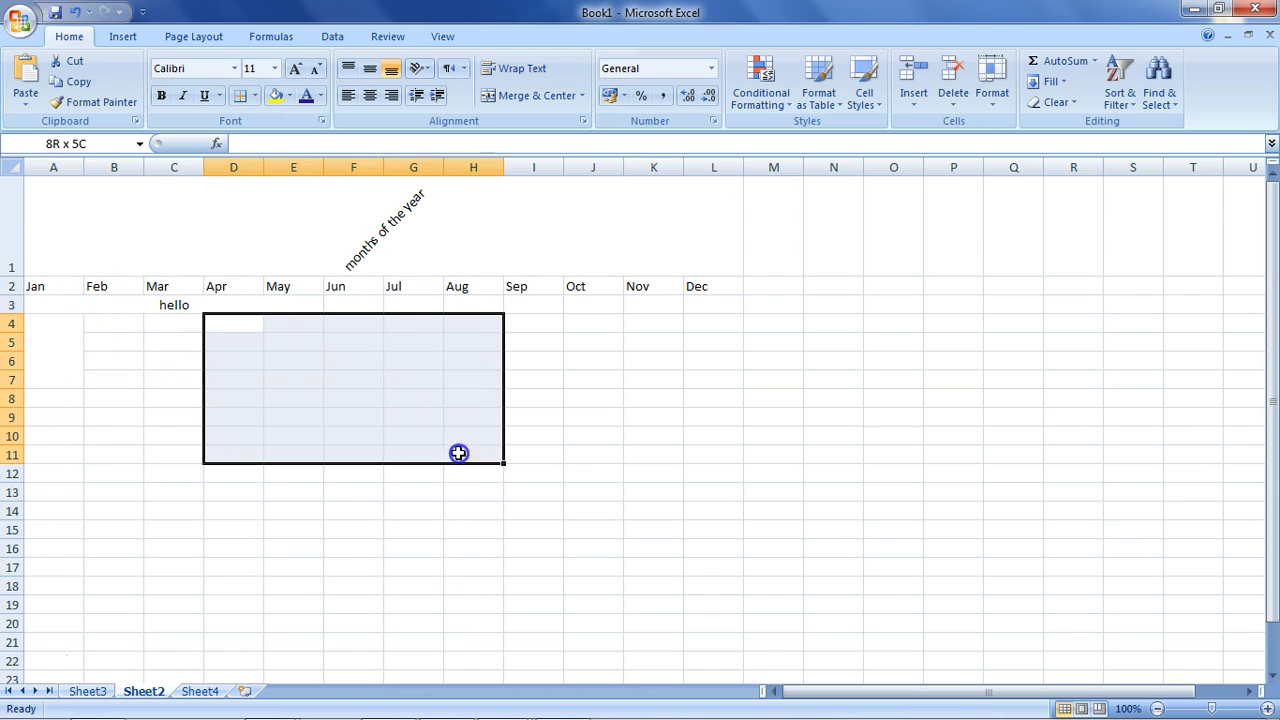
left_click(581, 95)
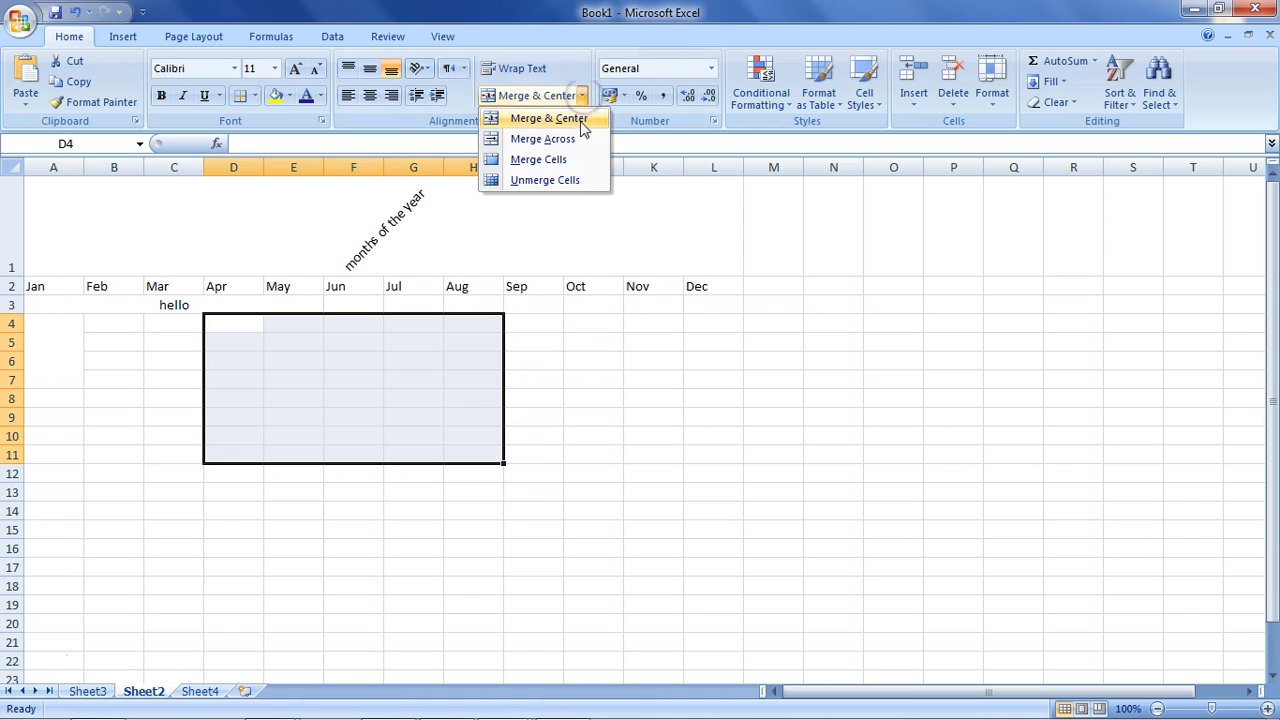
left_click(578, 162)
left_click(141, 365)
left_click(263, 356)
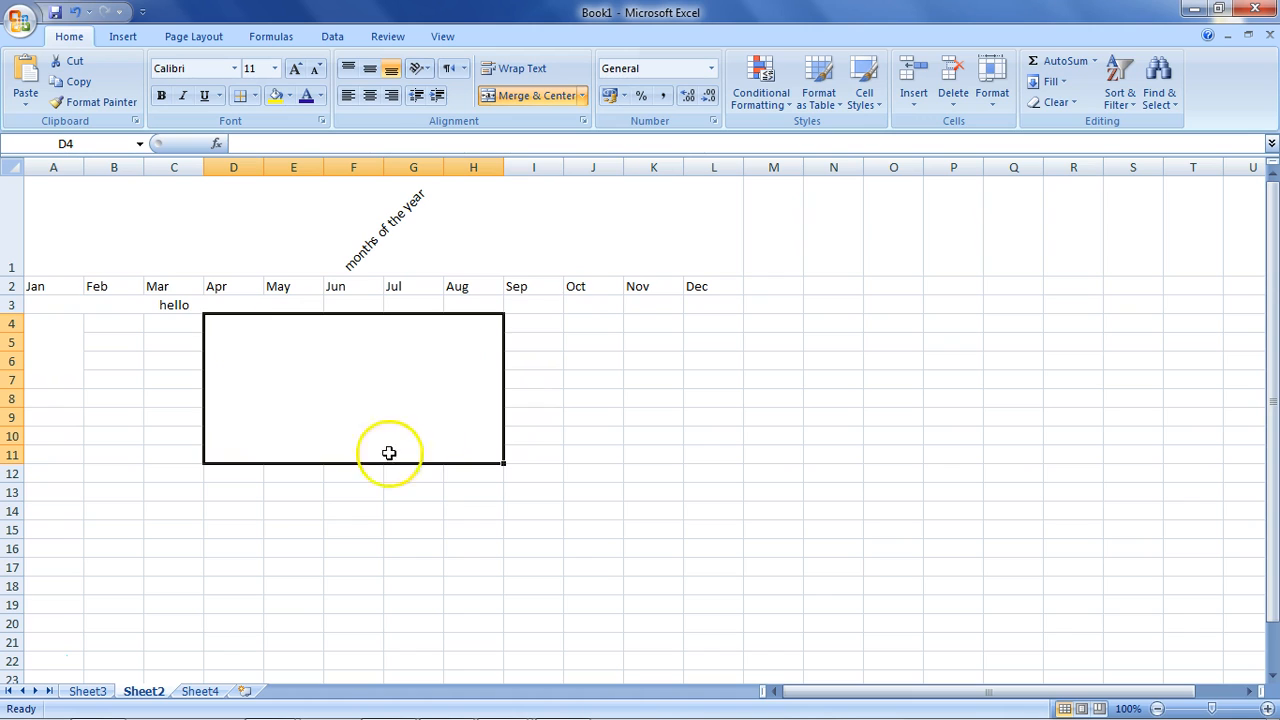
left_click(583, 97)
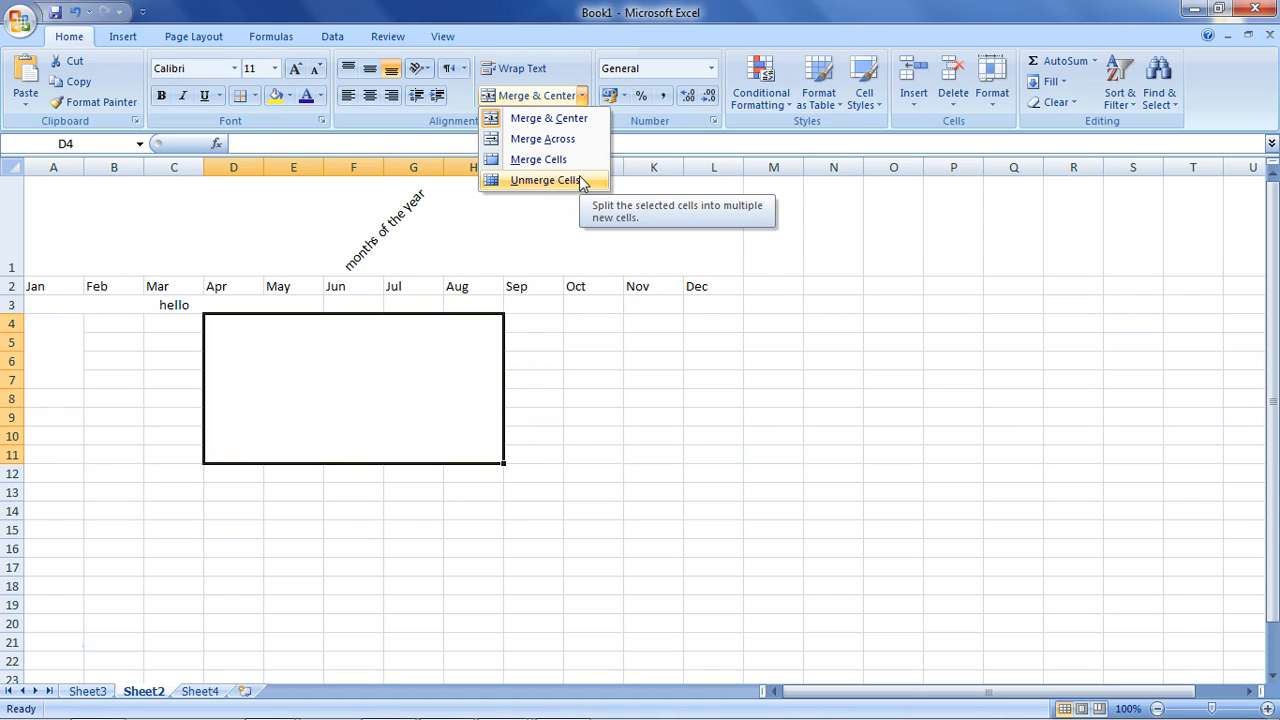
left_click(563, 158)
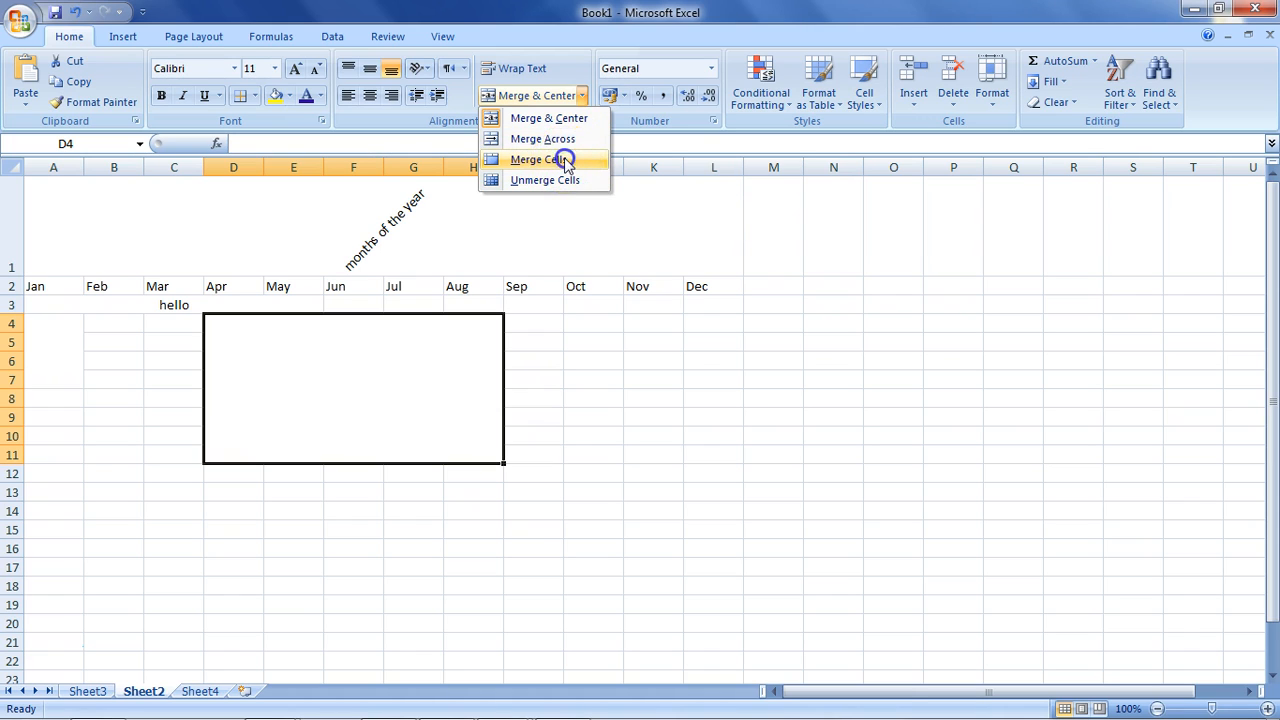
left_click(532, 95)
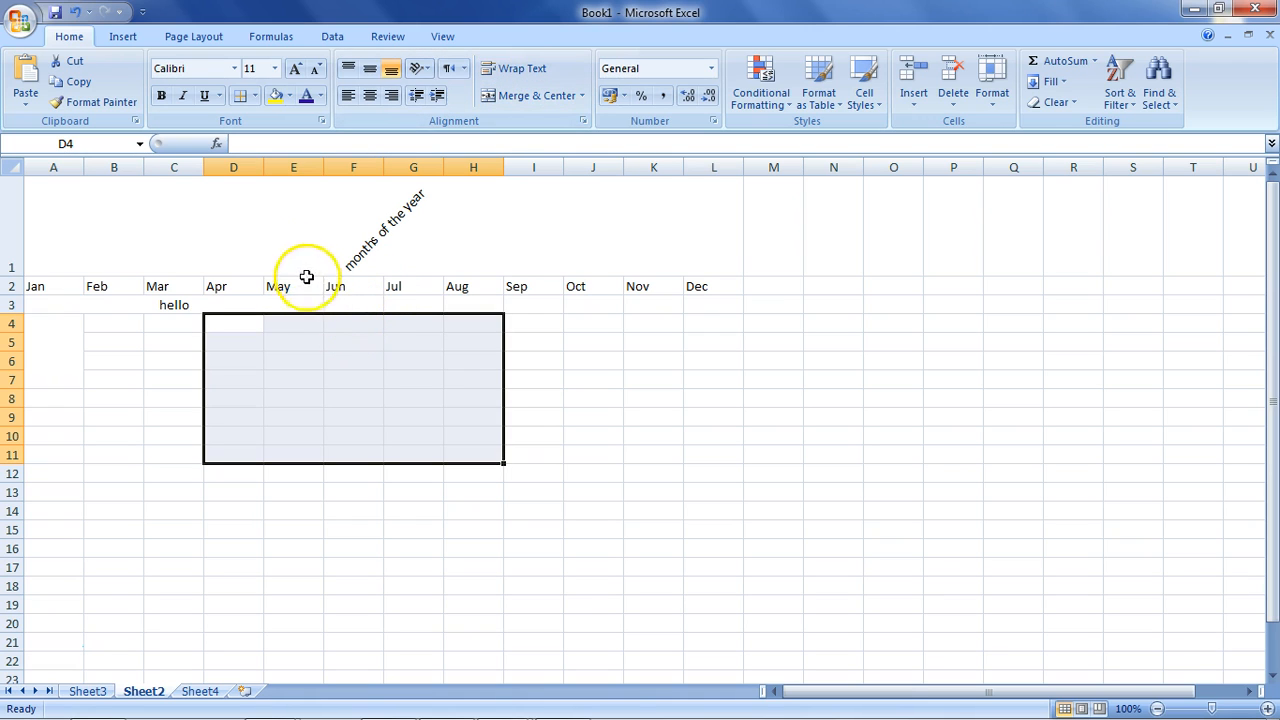
Unmerge all cells in A1:L13 and select cell H5.
left_click_drag(60, 221, 712, 492)
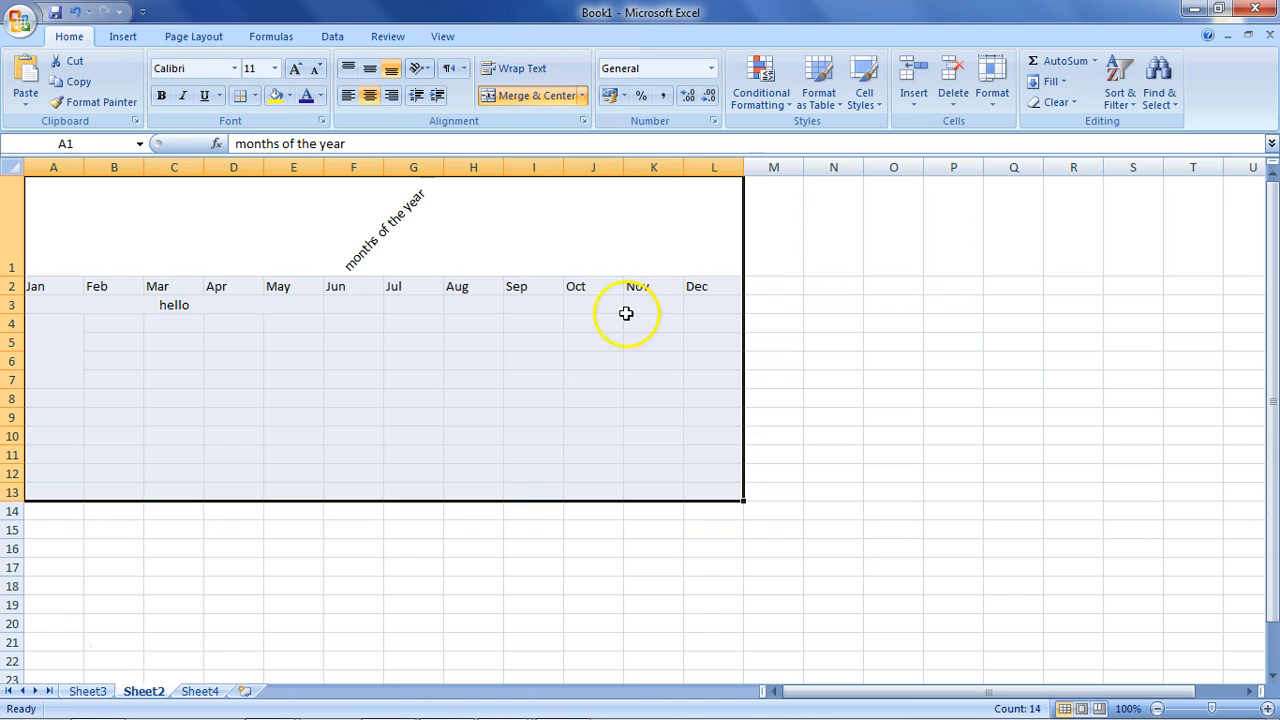
left_click(586, 96)
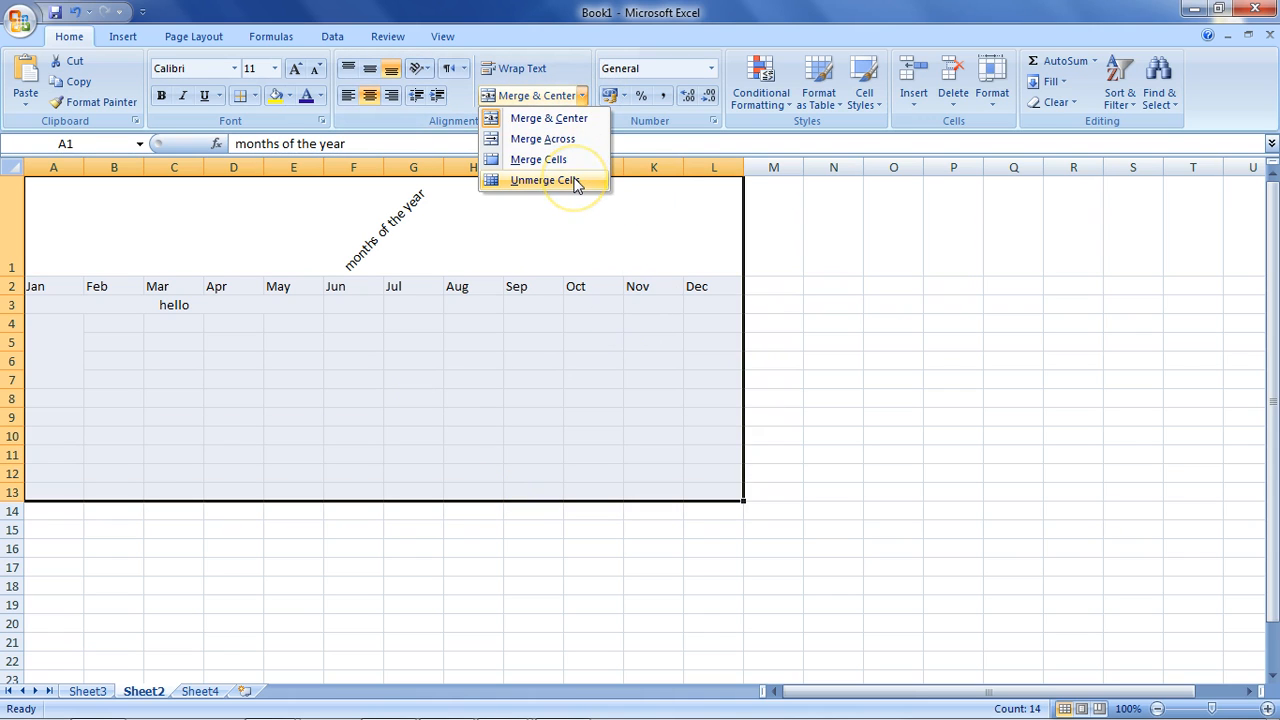
left_click(545, 180)
left_click(458, 349)
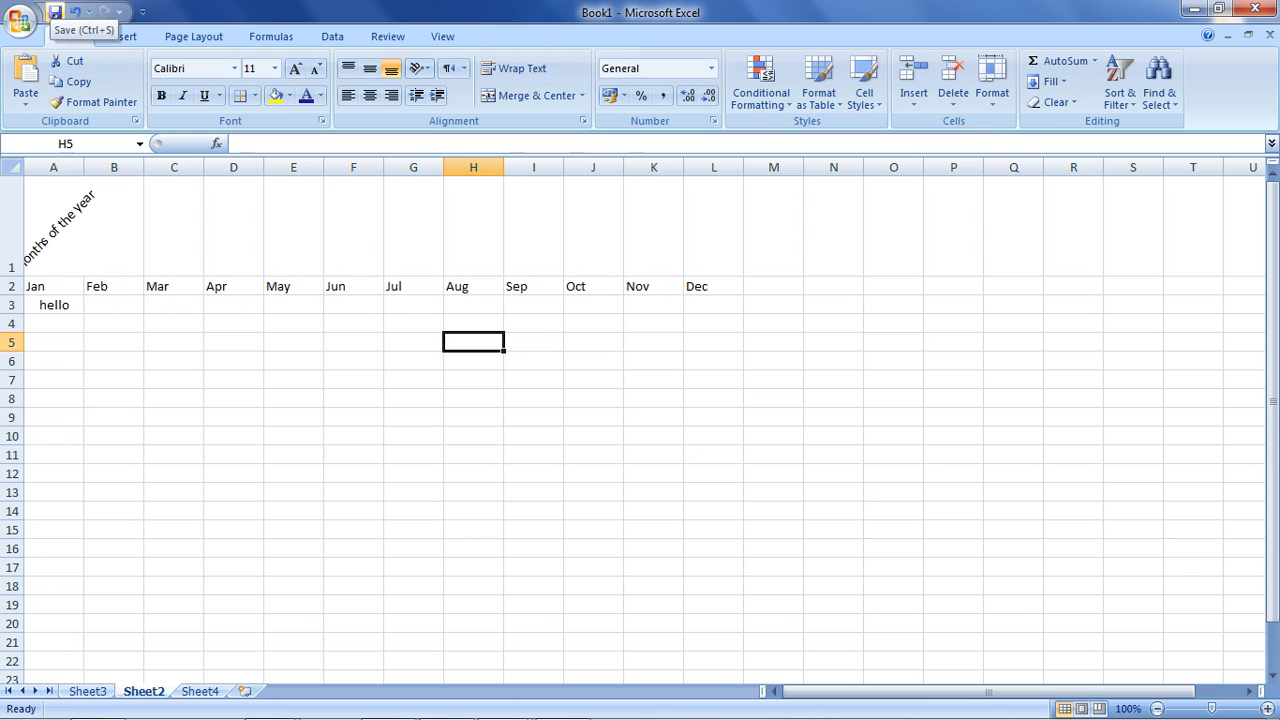
Open the Office button menu to view the Save As choices, then close it.
left_click(22, 21)
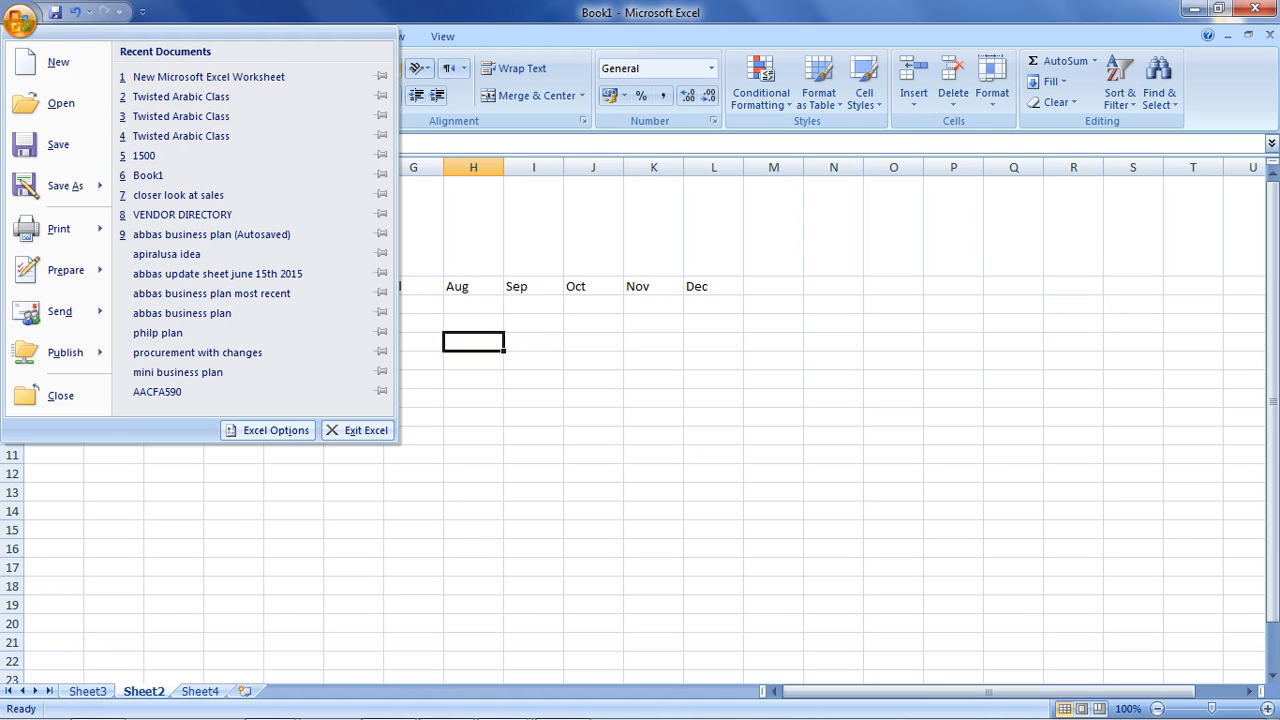
mouse_move(40, 193)
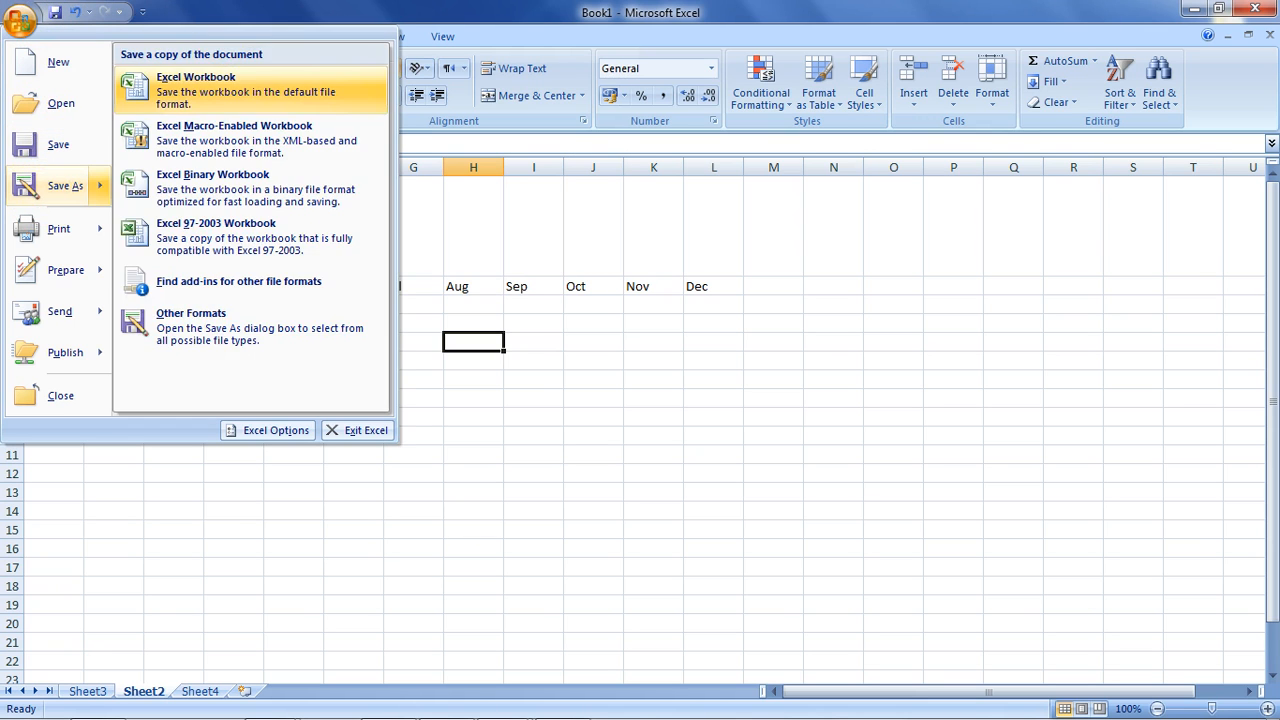
left_click(289, 14)
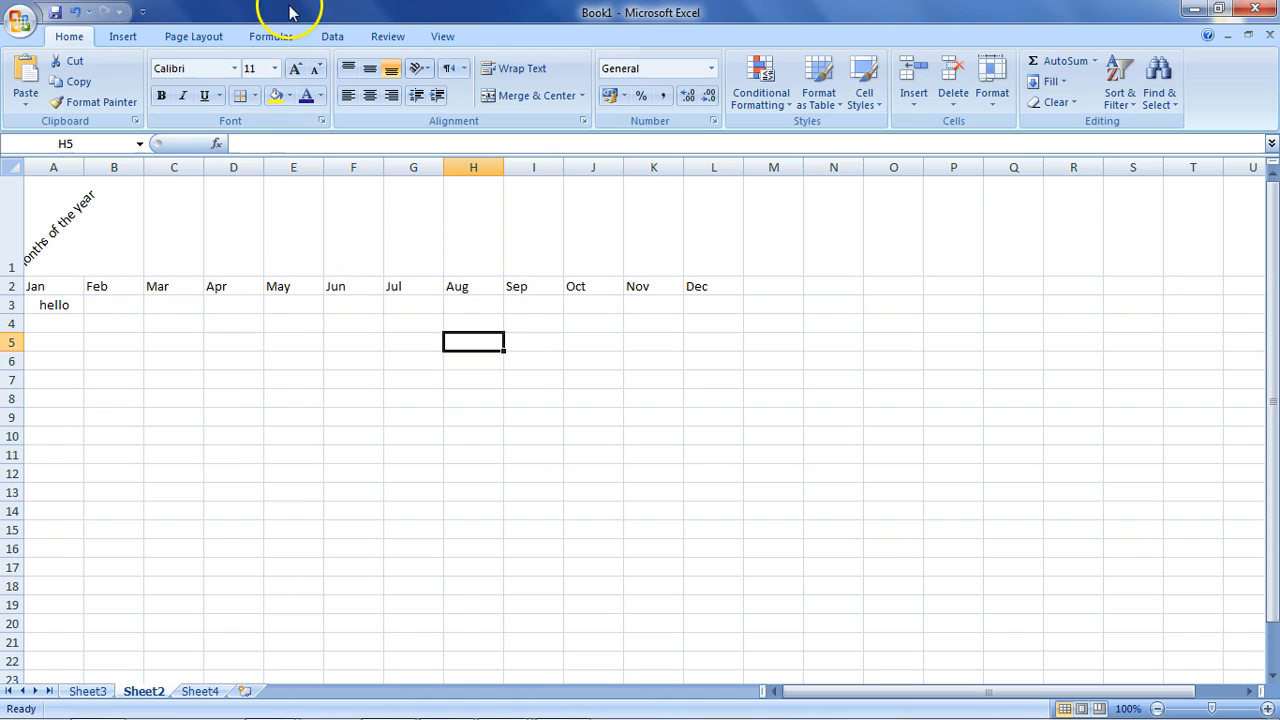
Move Sheet4 in front of Sheet3, then delete Sheet4 from the workbook.
left_click(88, 692)
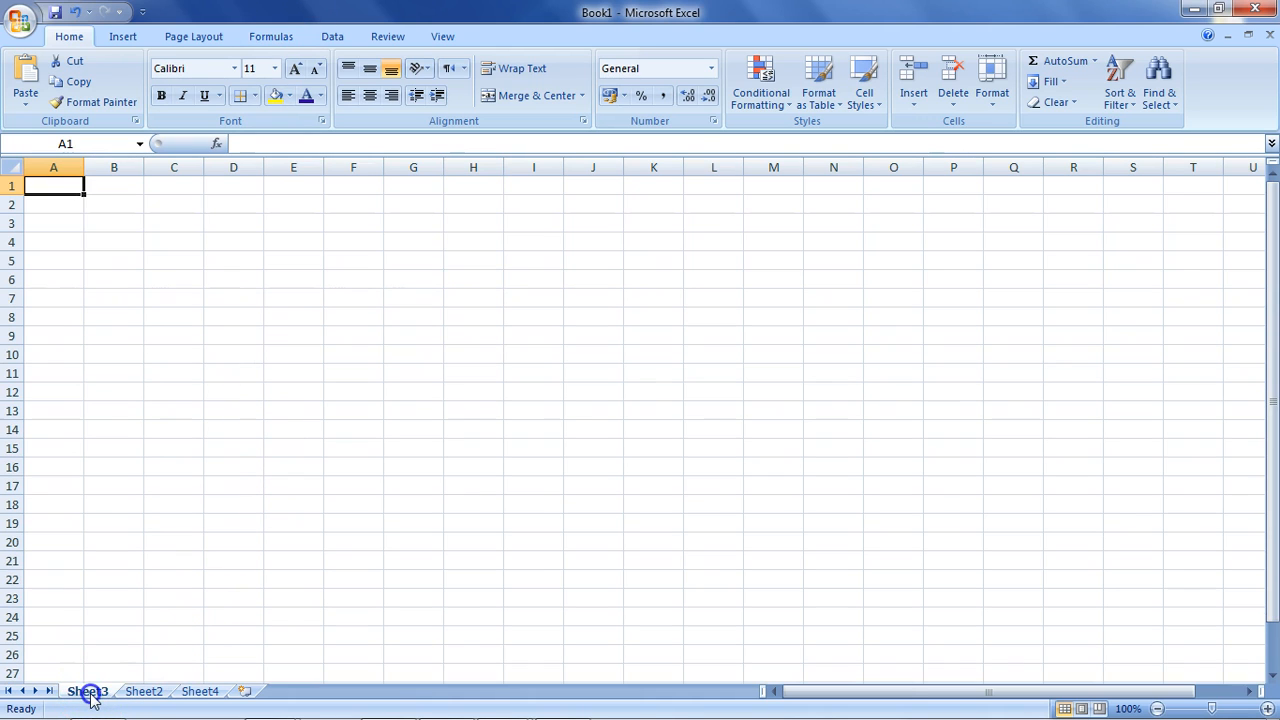
left_click_drag(164, 697, 168, 697)
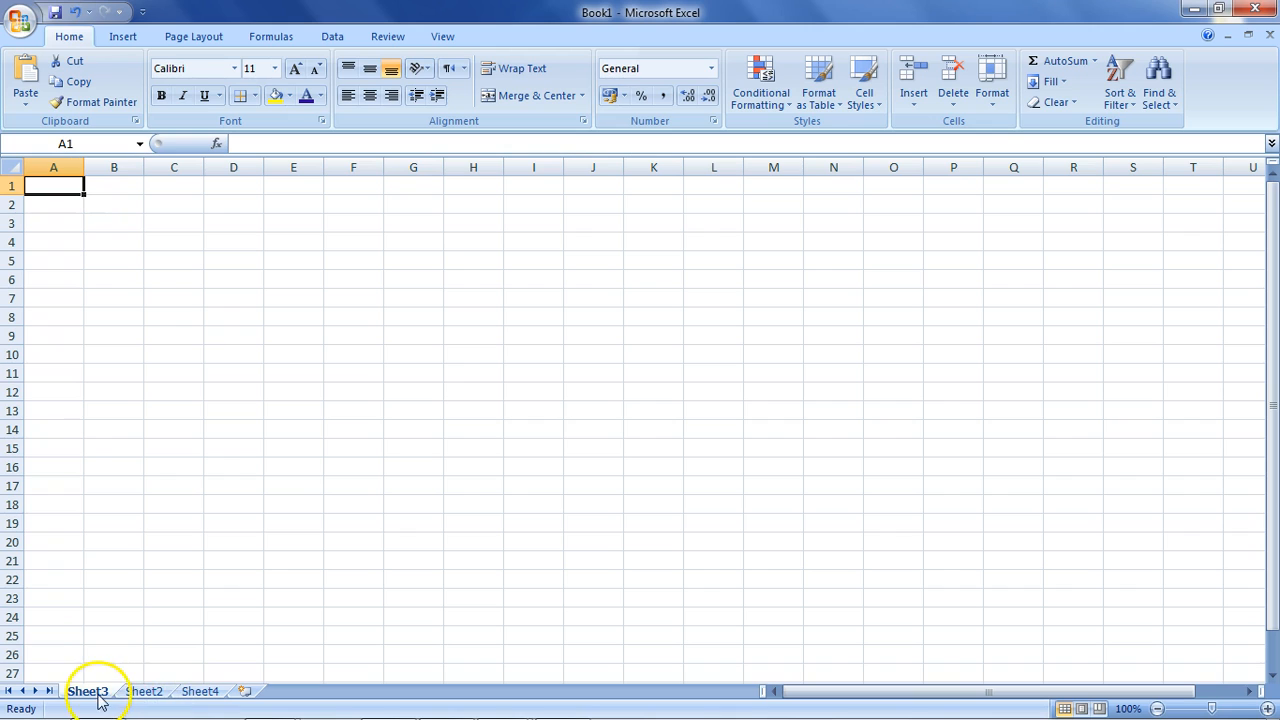
left_click(170, 692)
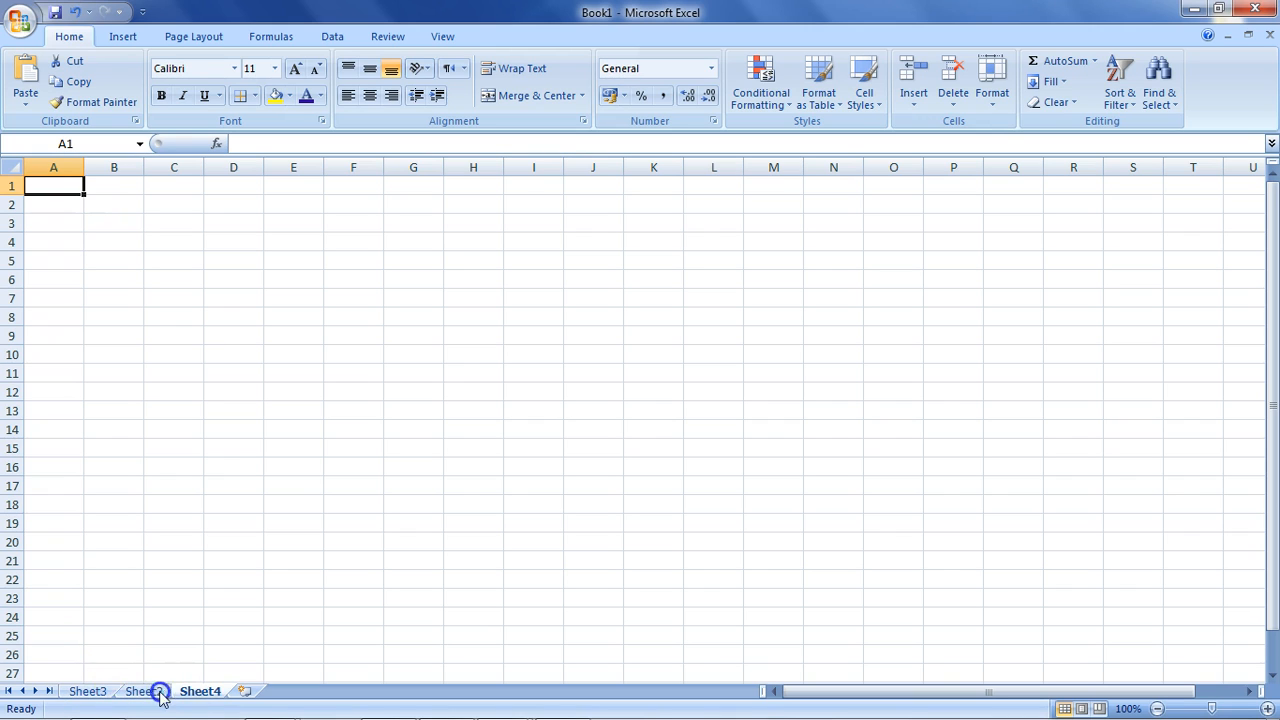
left_click_drag(82, 697, 82, 696)
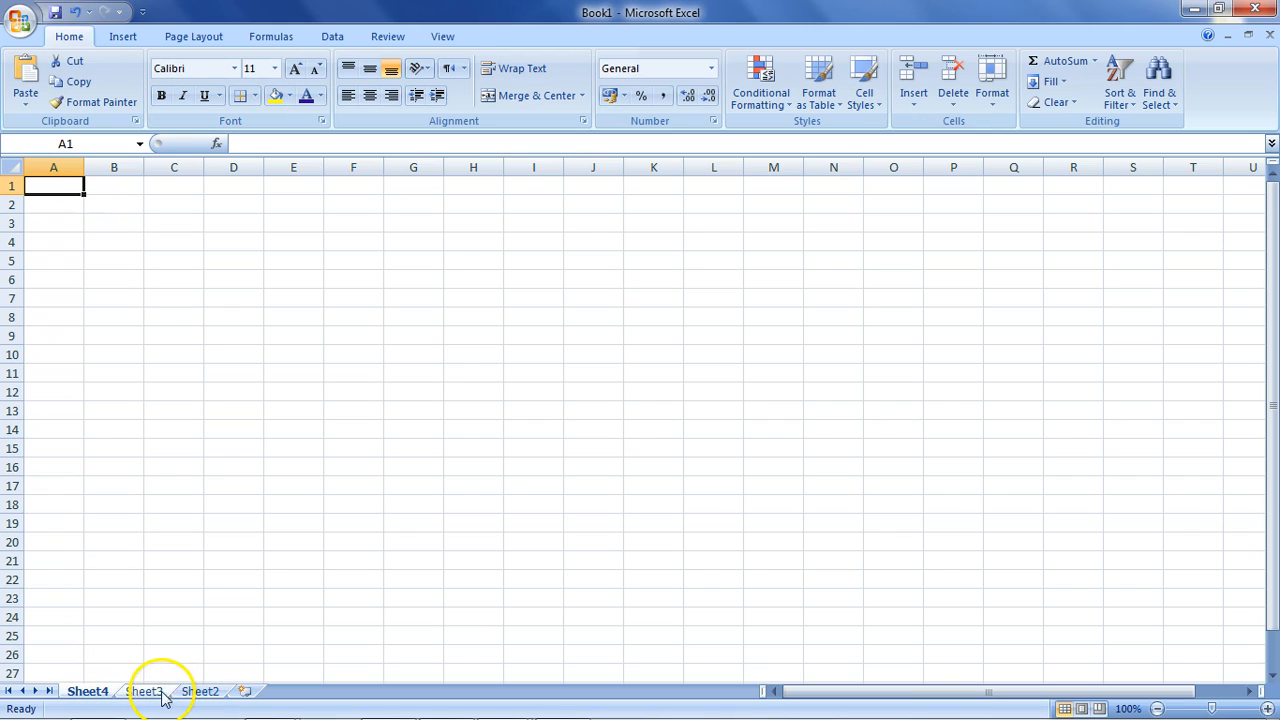
right_click(87, 692)
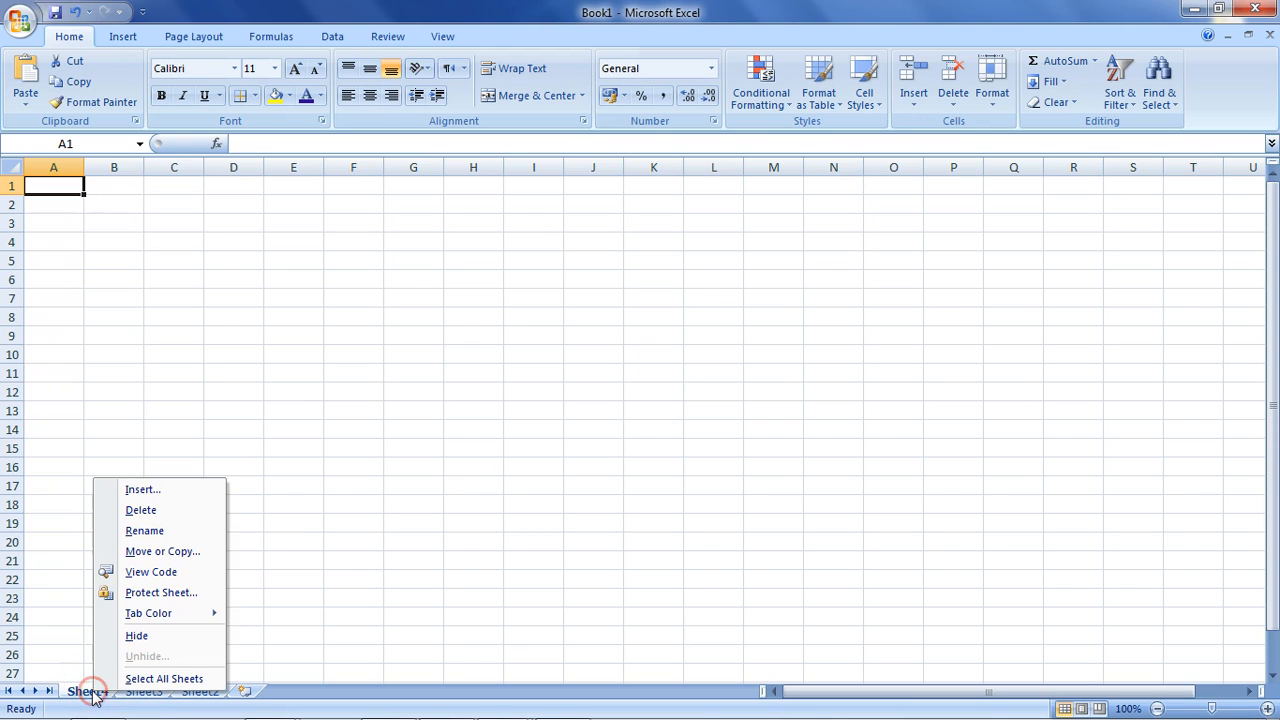
left_click(177, 510)
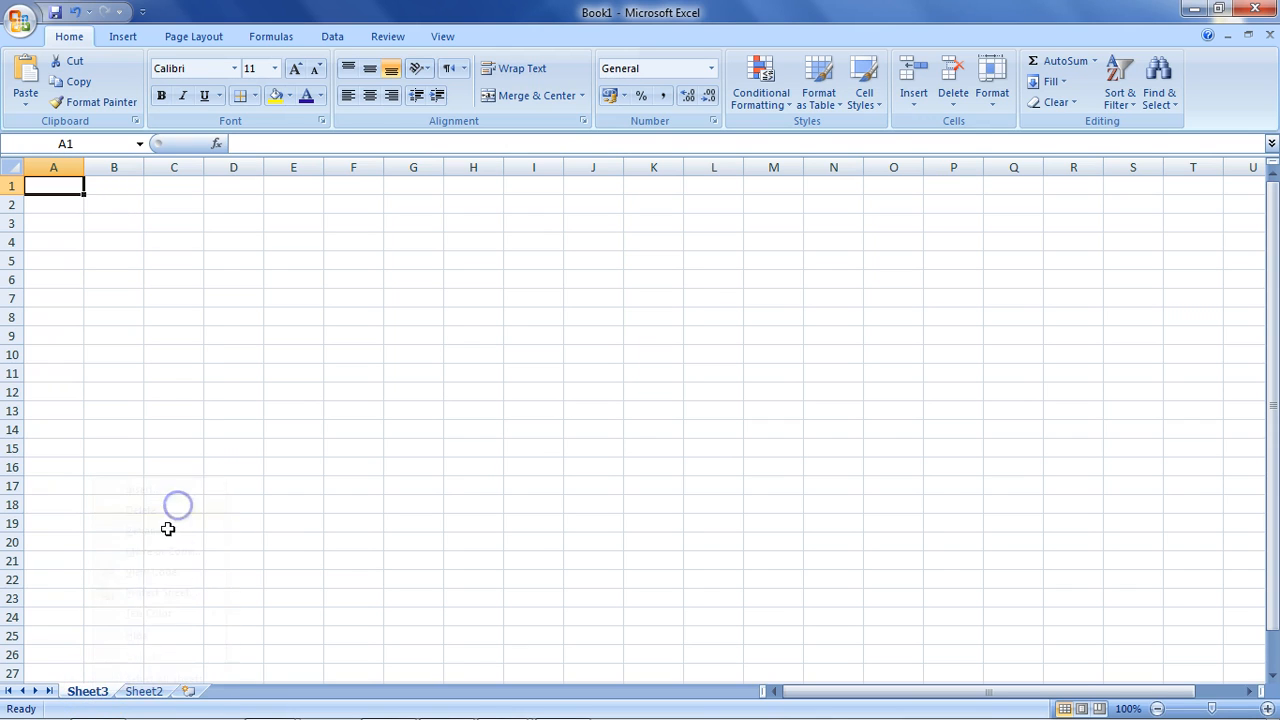
Create a copy of Sheet2, named 'Sheet2 (2)', placed before Sheet2.
right_click(140, 692)
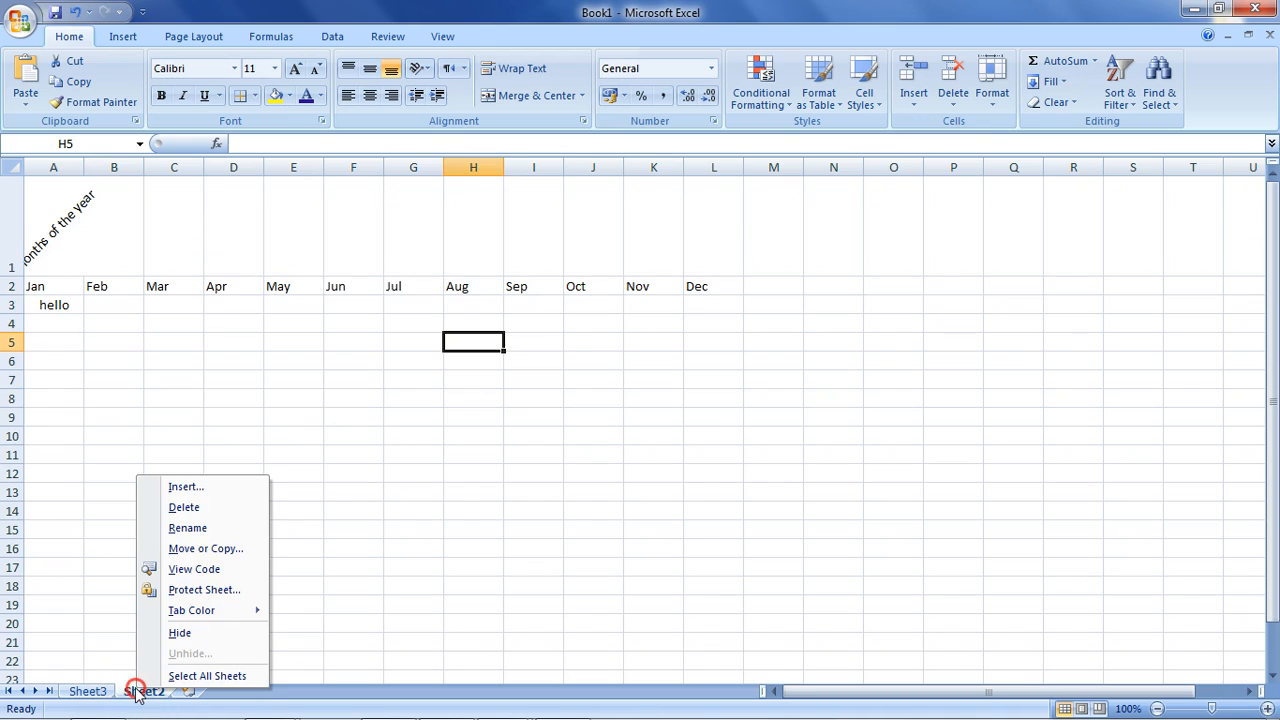
left_click(219, 553)
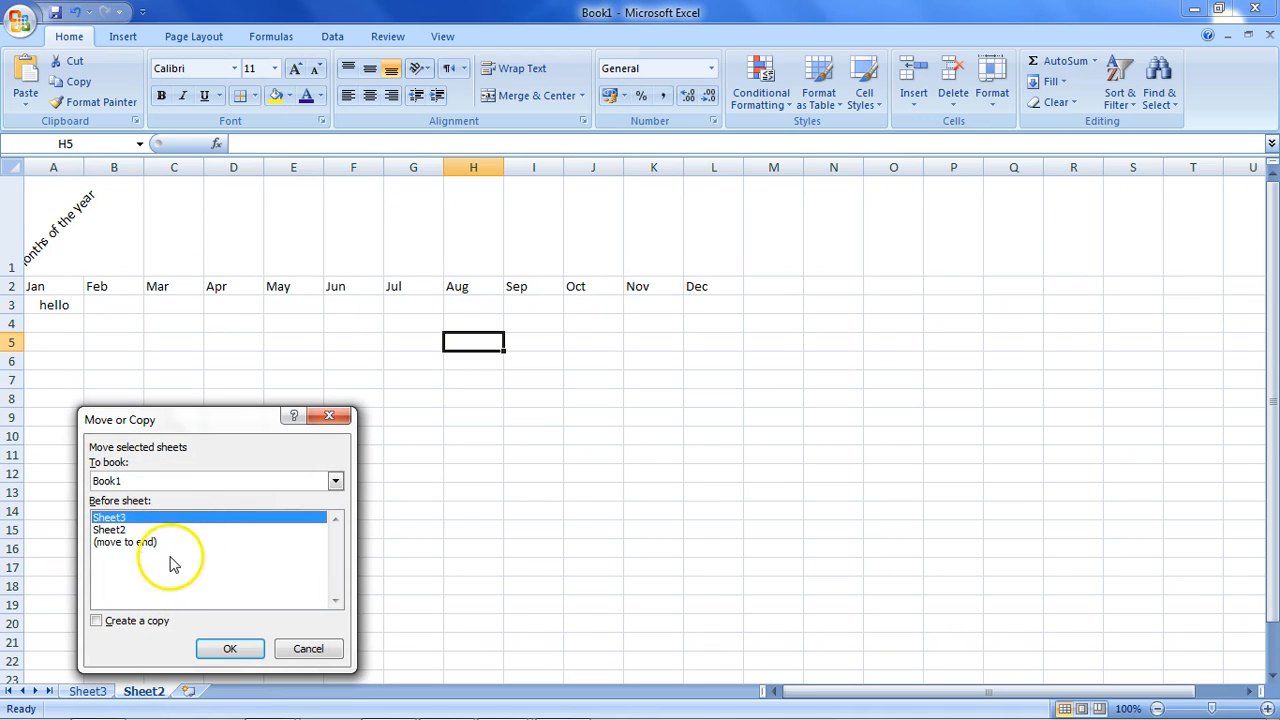
left_click(210, 530)
left_click(120, 621)
left_click(242, 648)
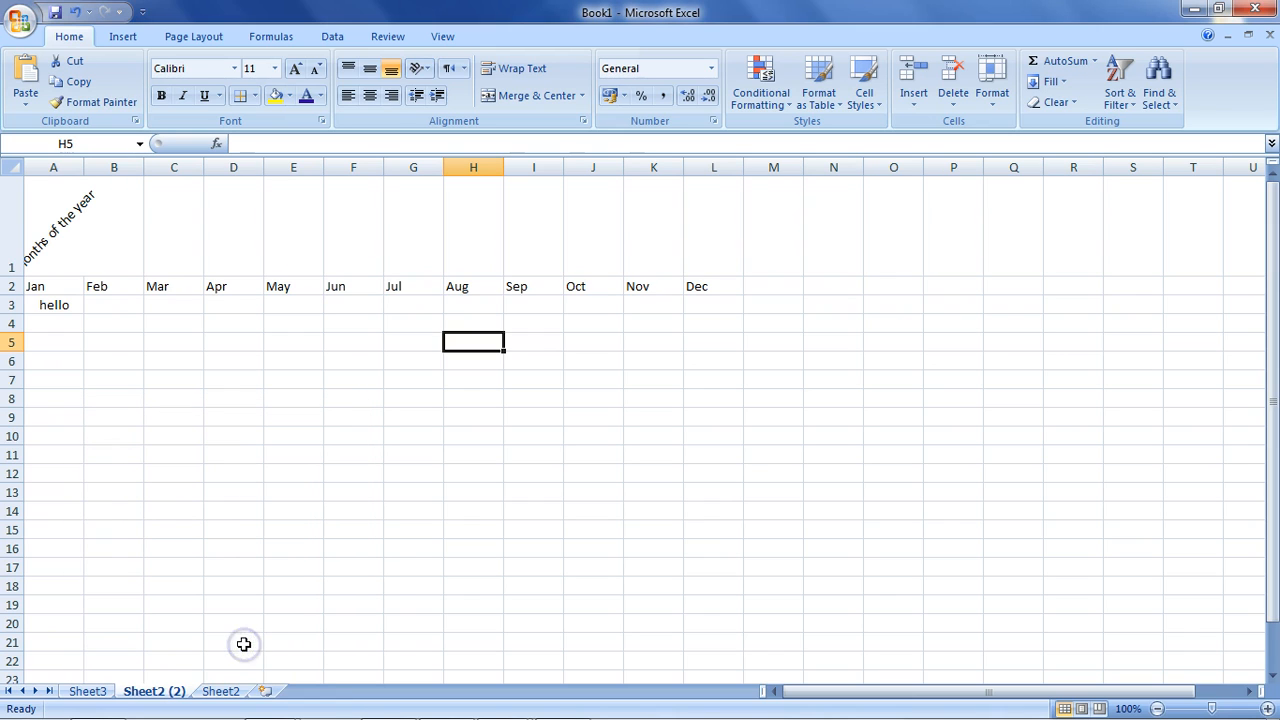
left_click(175, 691)
left_click(220, 691)
left_click(172, 691)
left_click(220, 691)
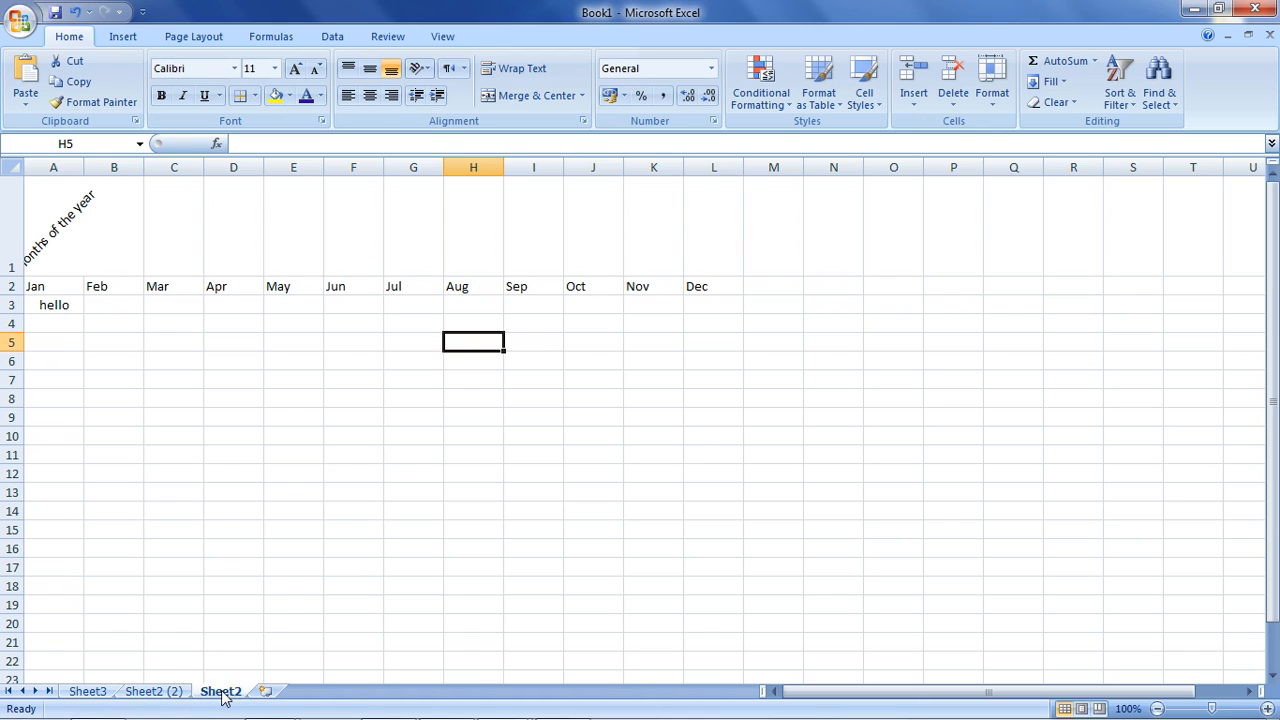
Rename the 'Sheet2 (2)' tab to 'Sheet1'.
right_click(222, 695)
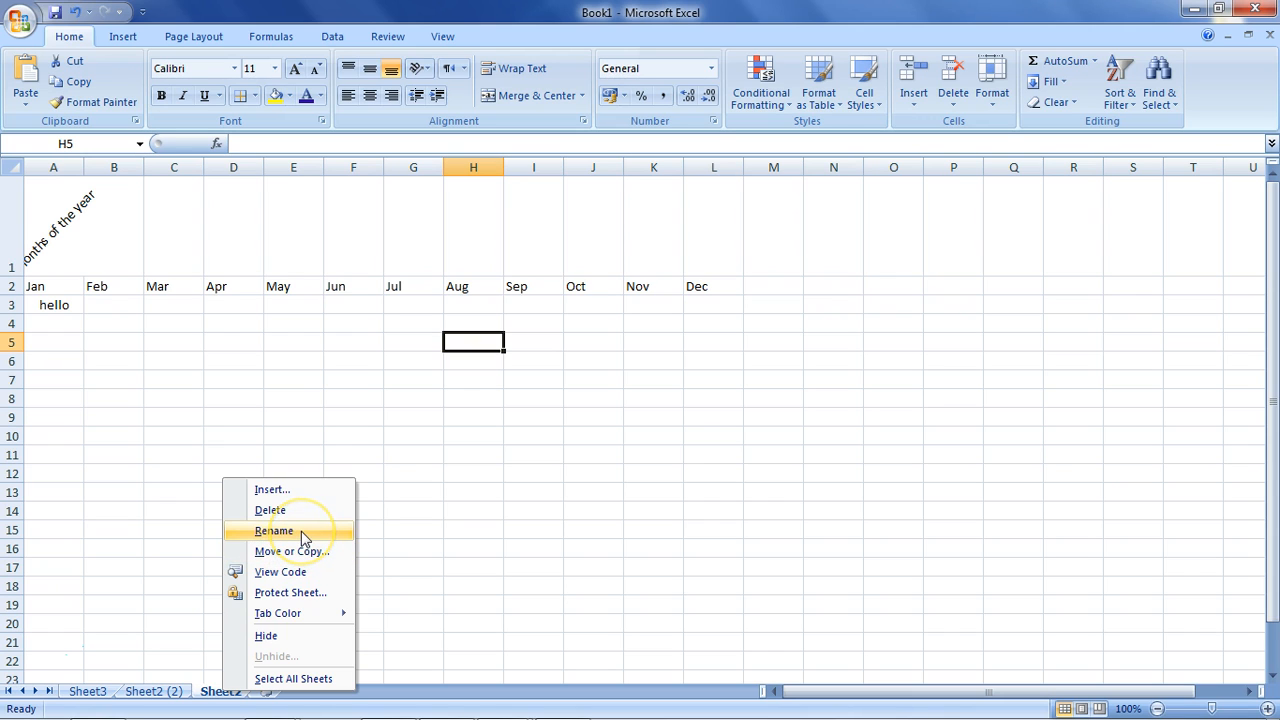
left_click(172, 693)
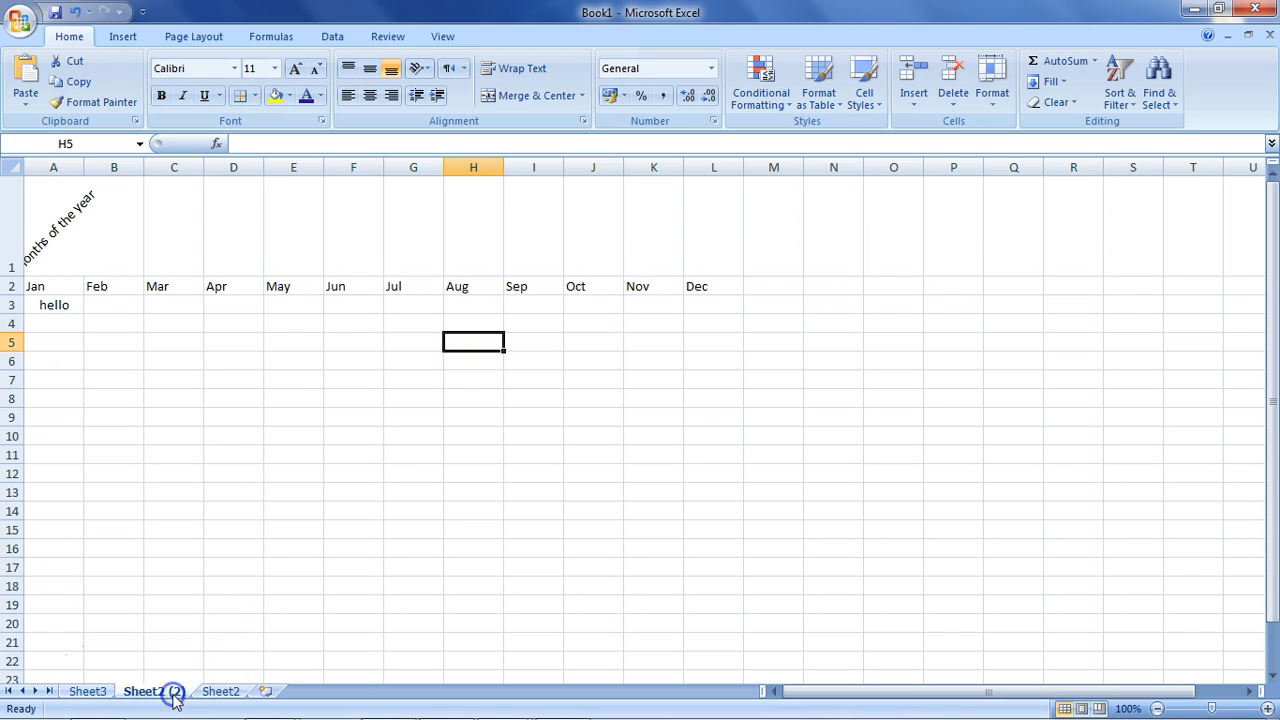
double_click(160, 690)
left_click_drag(152, 685, 252, 695)
type("t1")
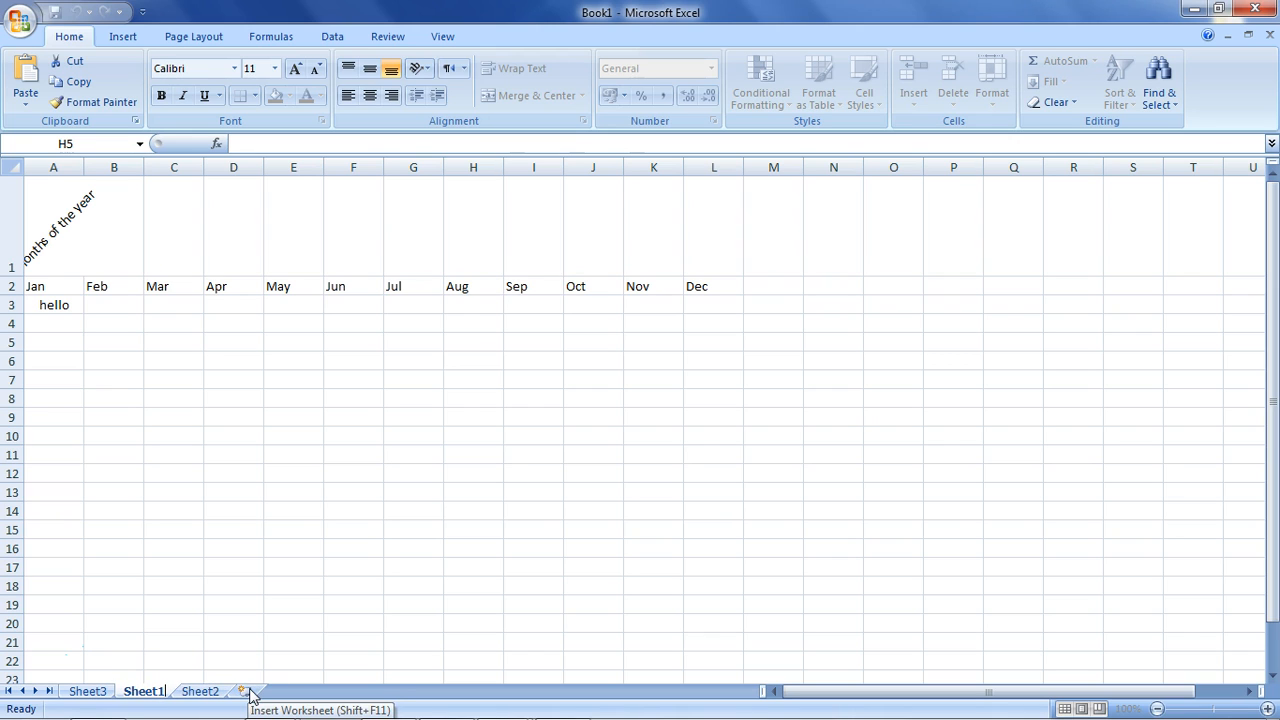
key("Return")
Copy Sheet2 into a new workbook, Book2, with Create a copy ticked.
right_click(197, 692)
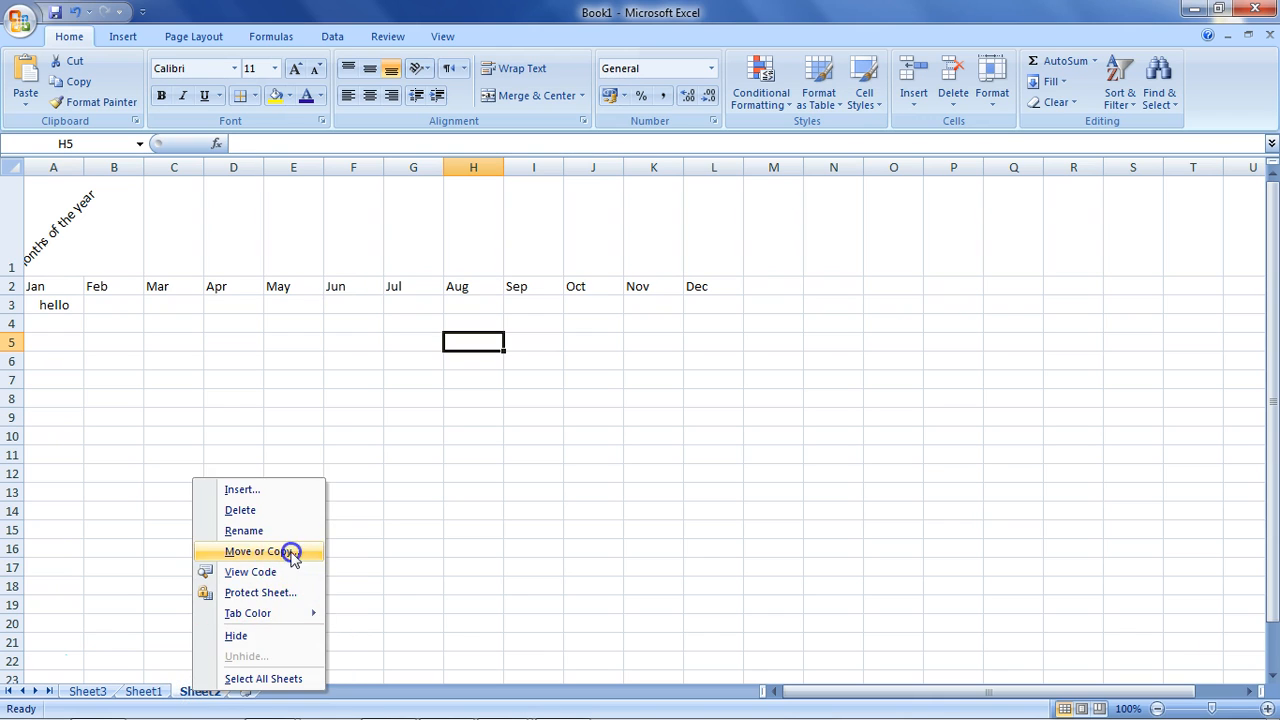
left_click(260, 551)
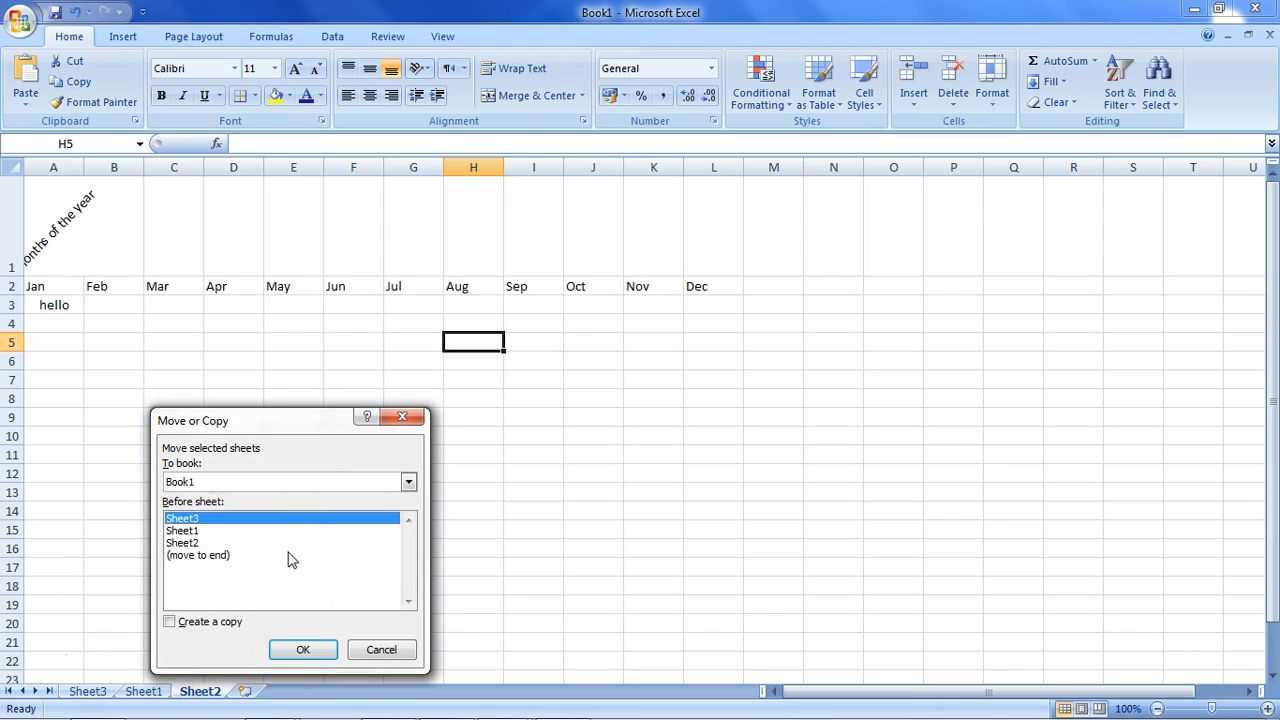
left_click(391, 483)
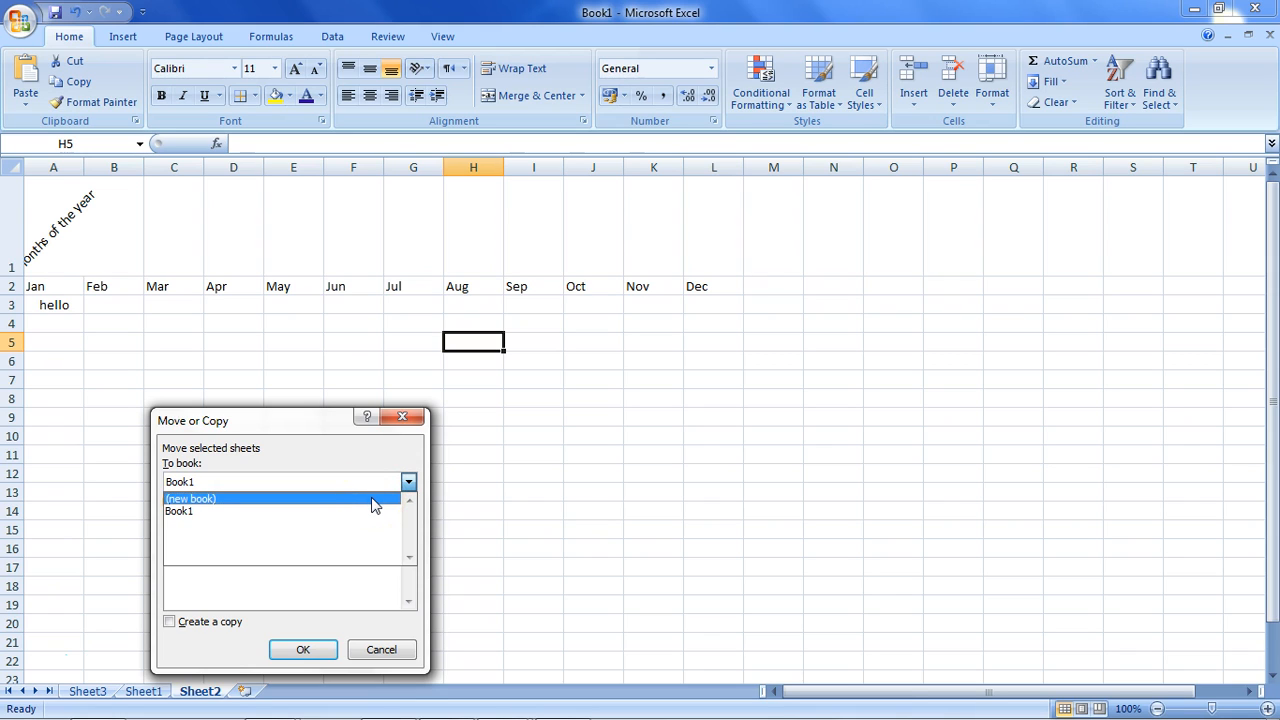
left_click(374, 499)
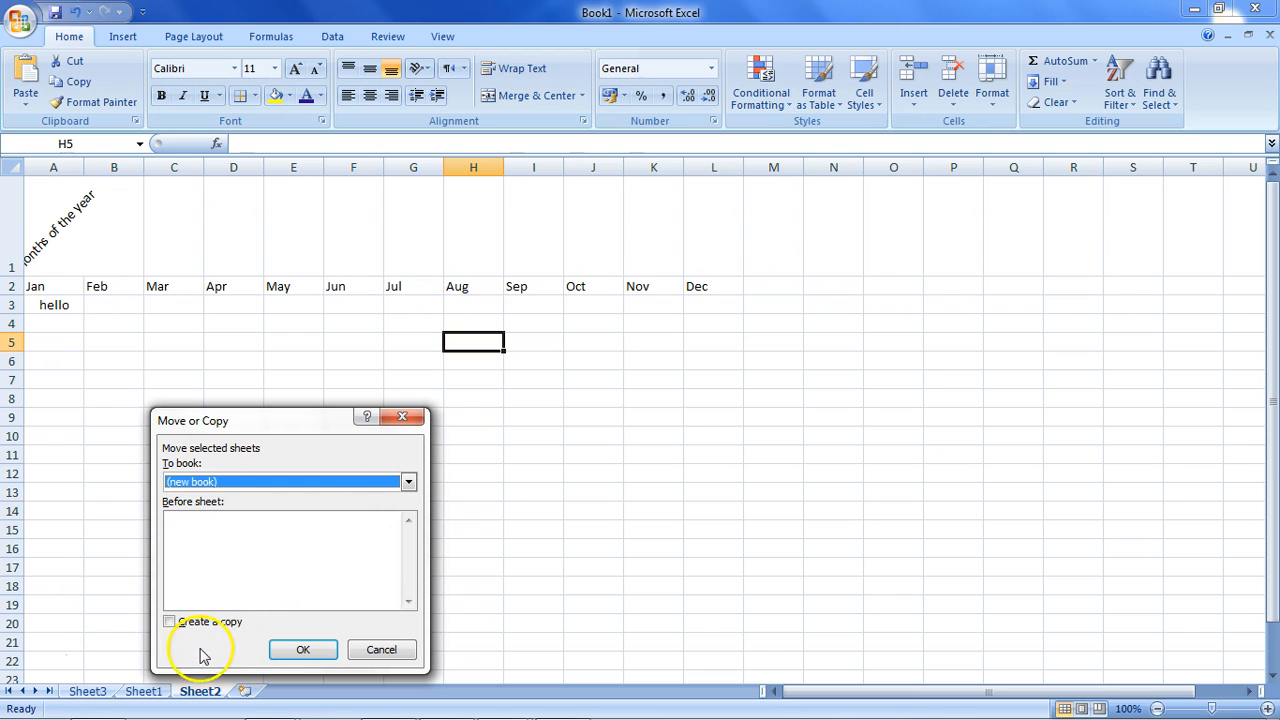
left_click(221, 622)
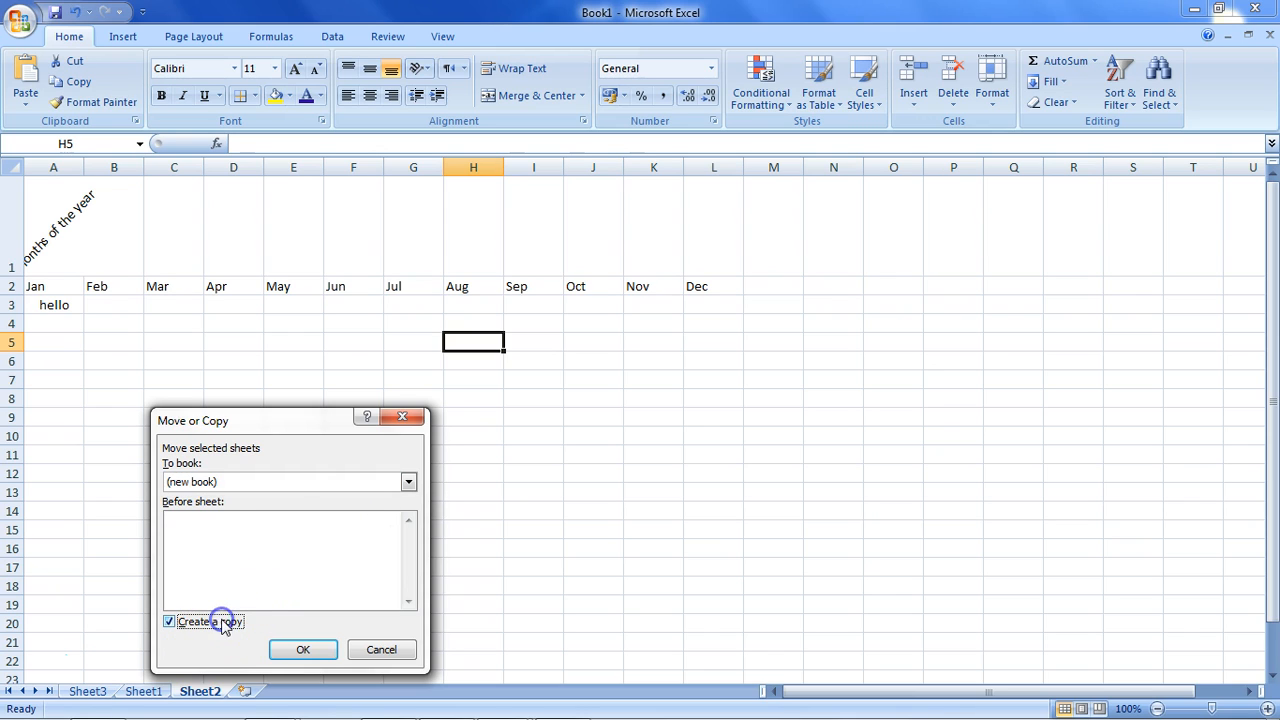
left_click(392, 483)
left_click(378, 500)
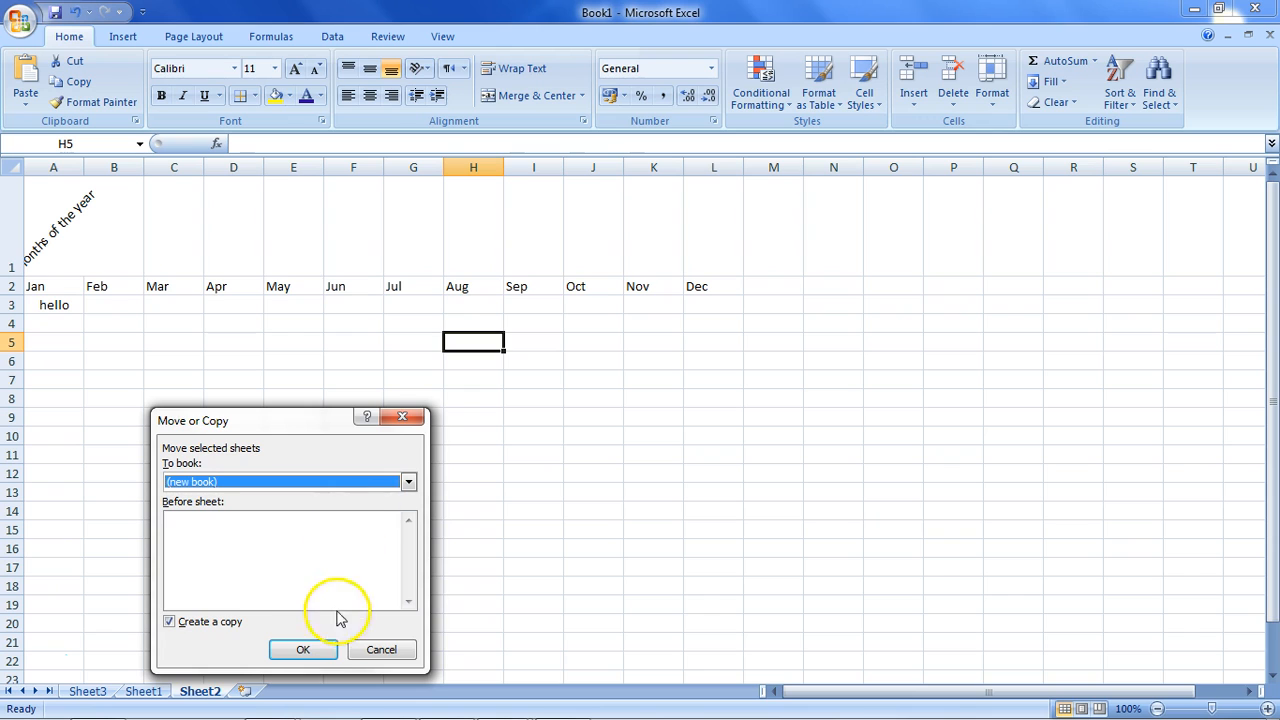
left_click(318, 648)
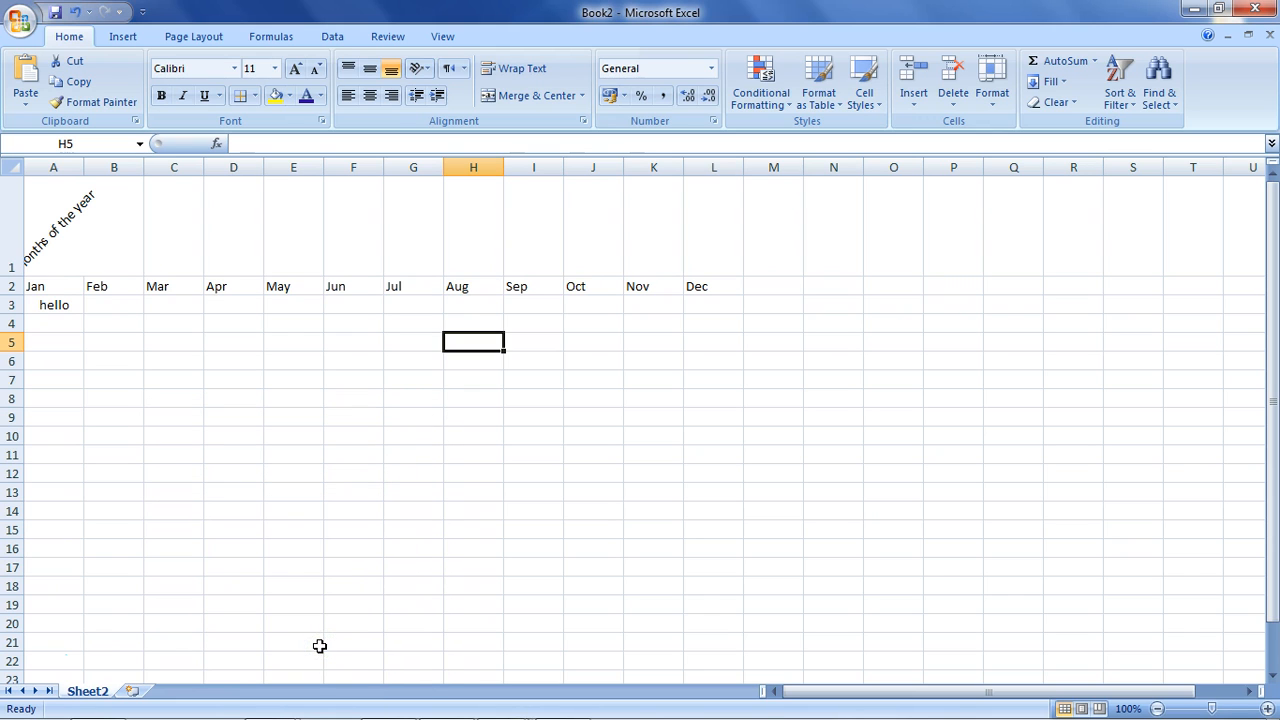
mouse_move(528, 697)
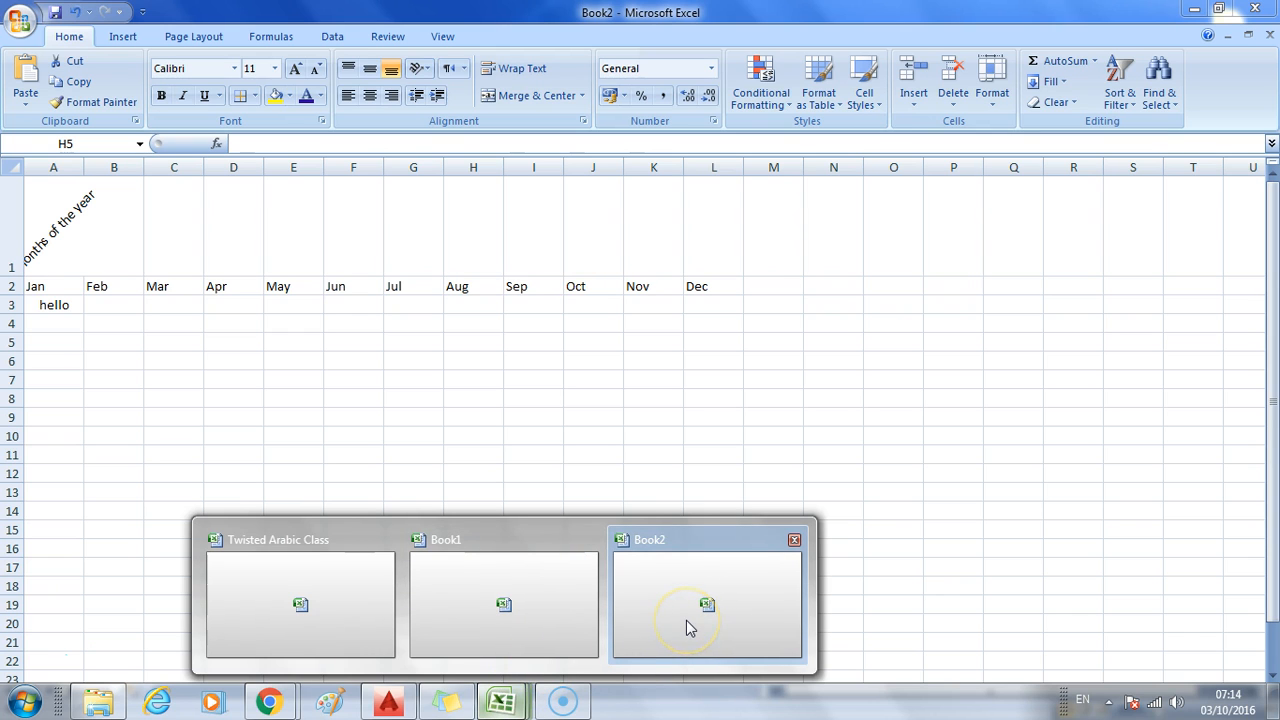
left_click(563, 617)
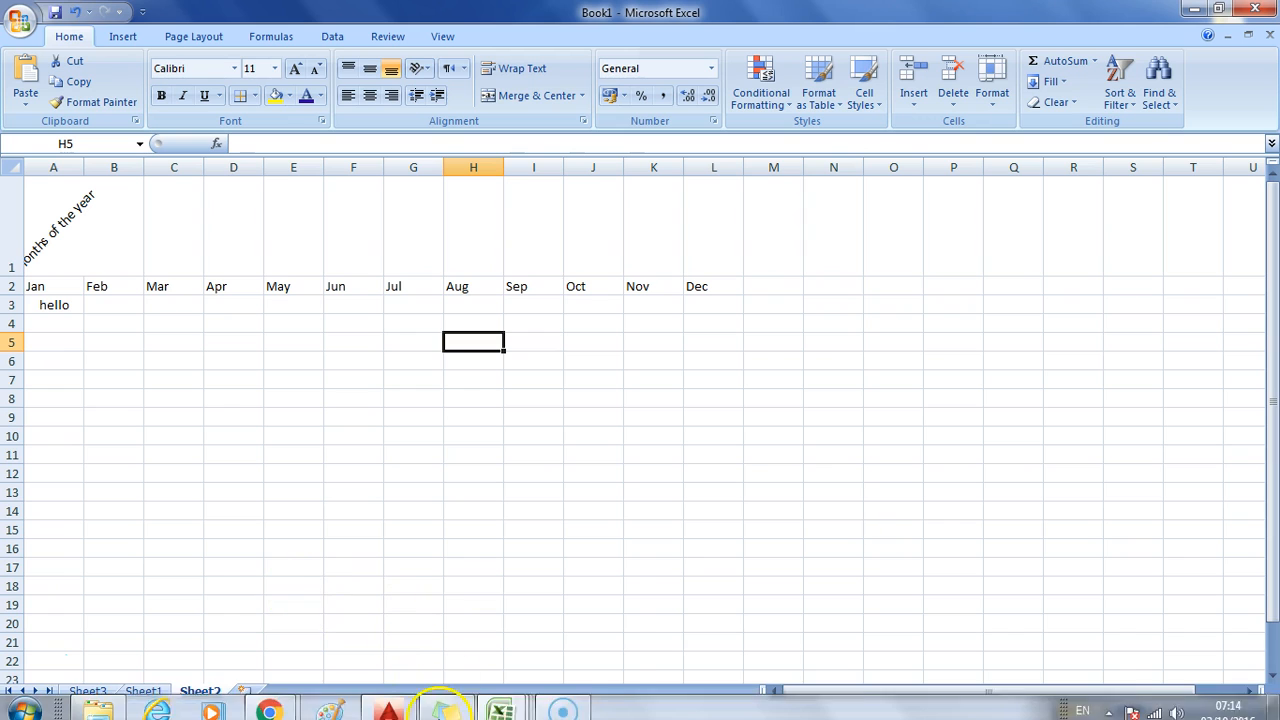
mouse_move(501, 700)
left_click(651, 594)
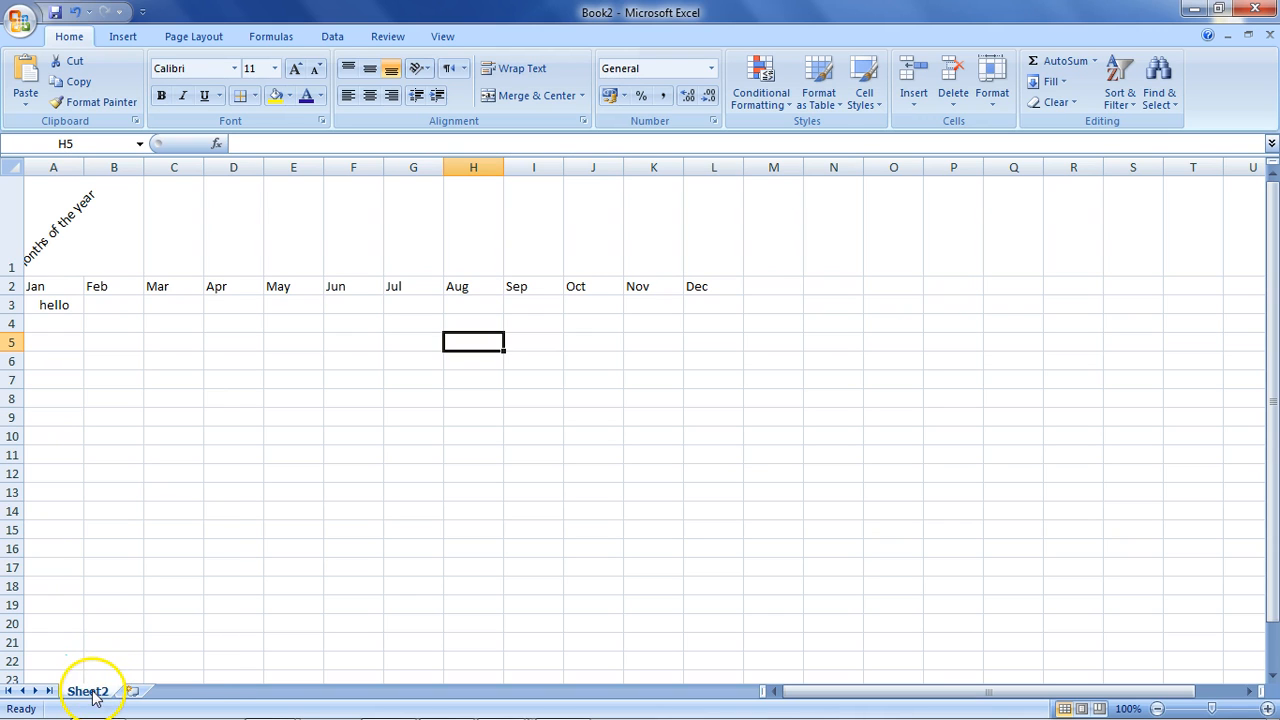
right_click(92, 690)
left_click(181, 551)
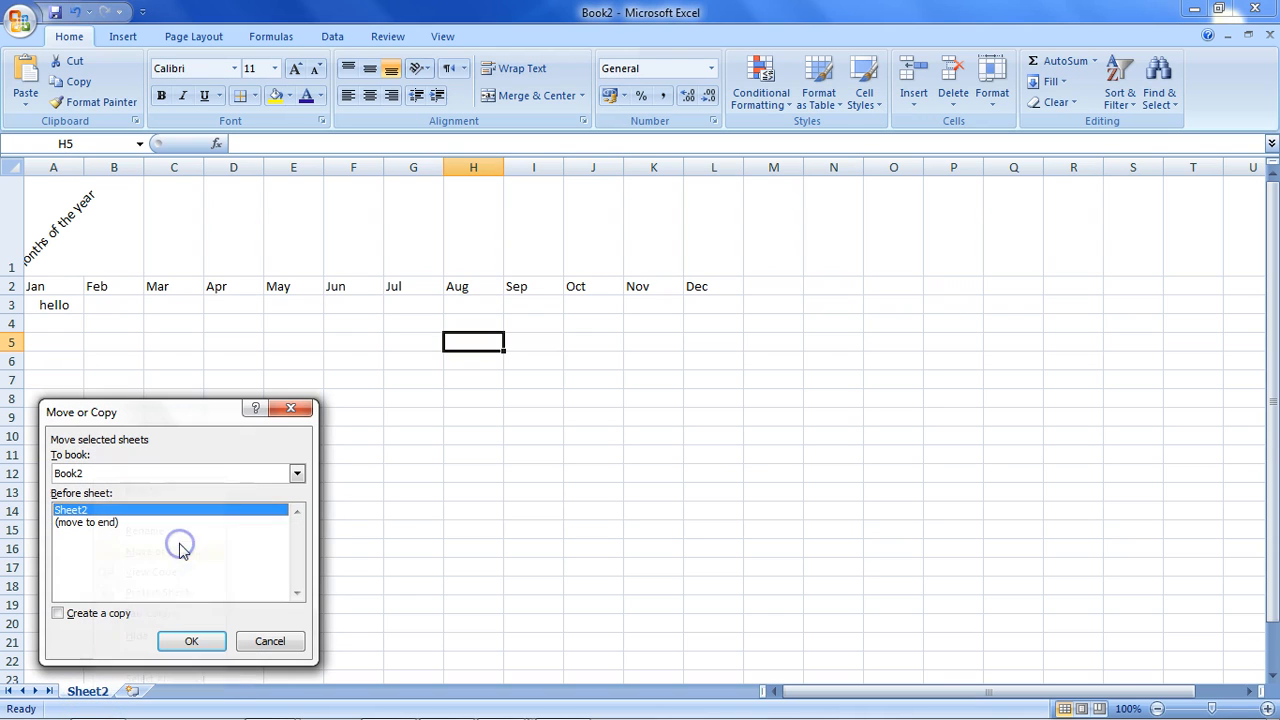
left_click(188, 474)
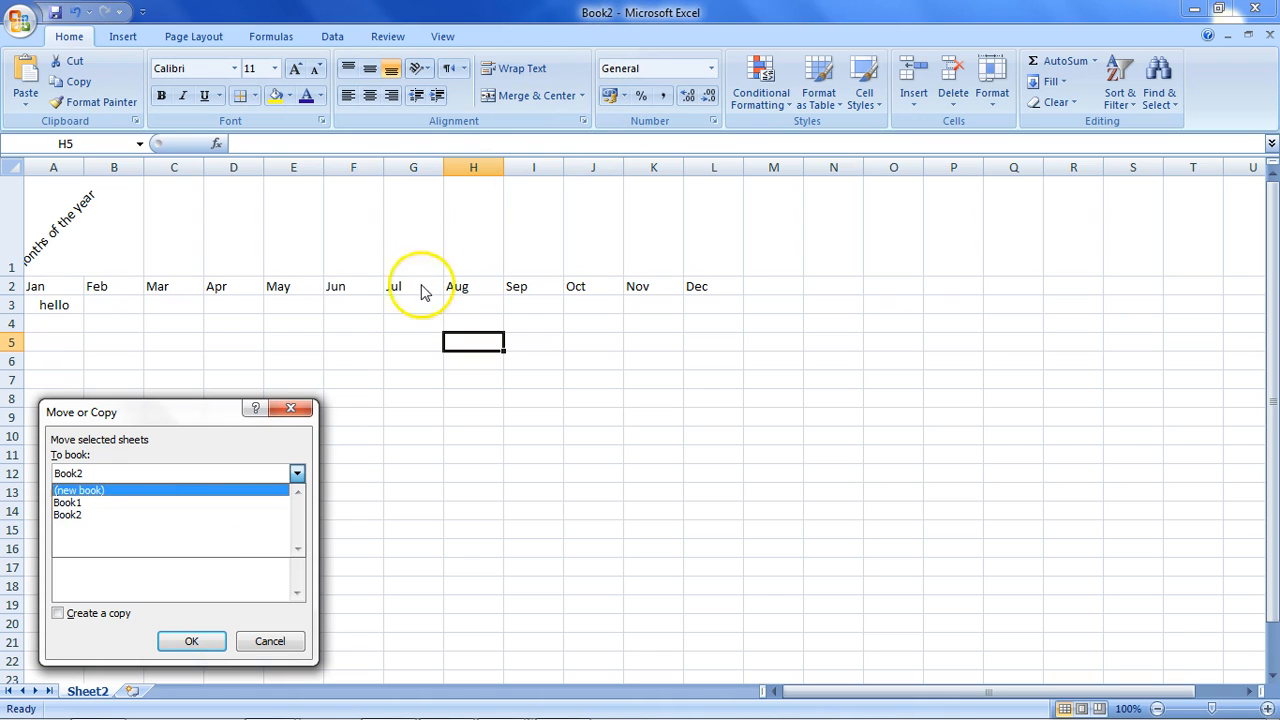
left_click(269, 641)
left_click(269, 641)
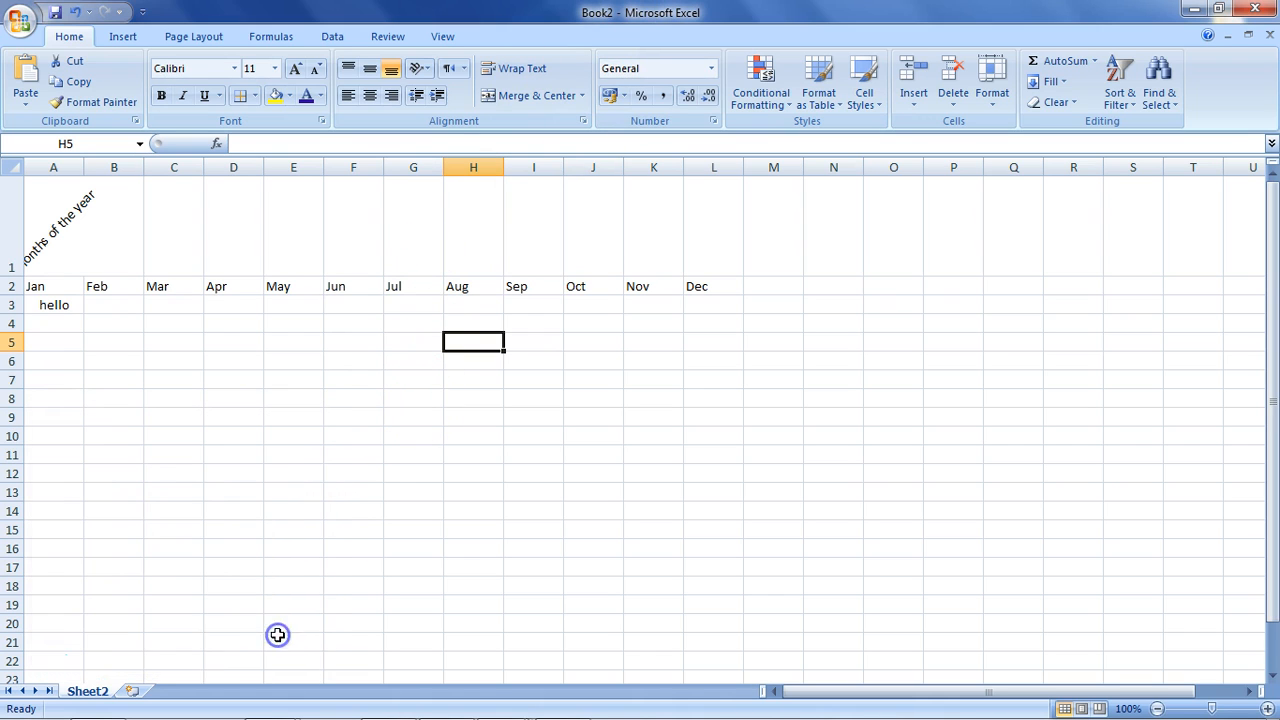
right_click(96, 693)
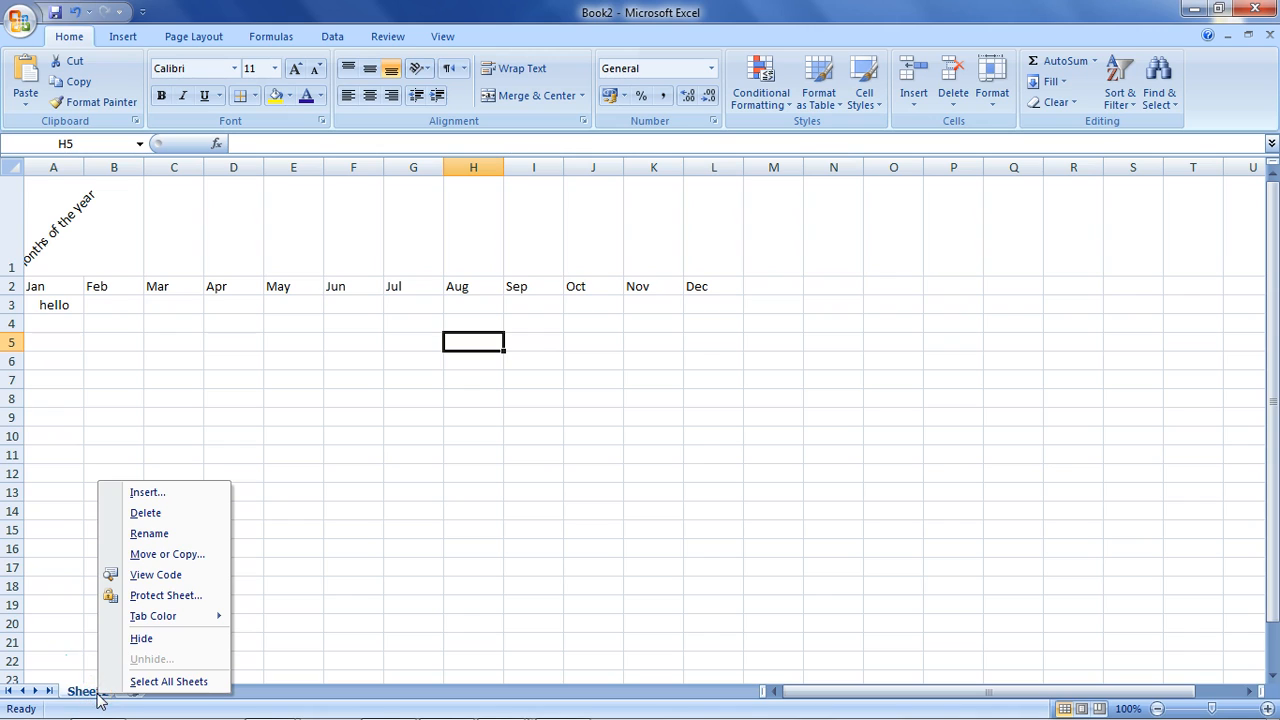
left_click(198, 596)
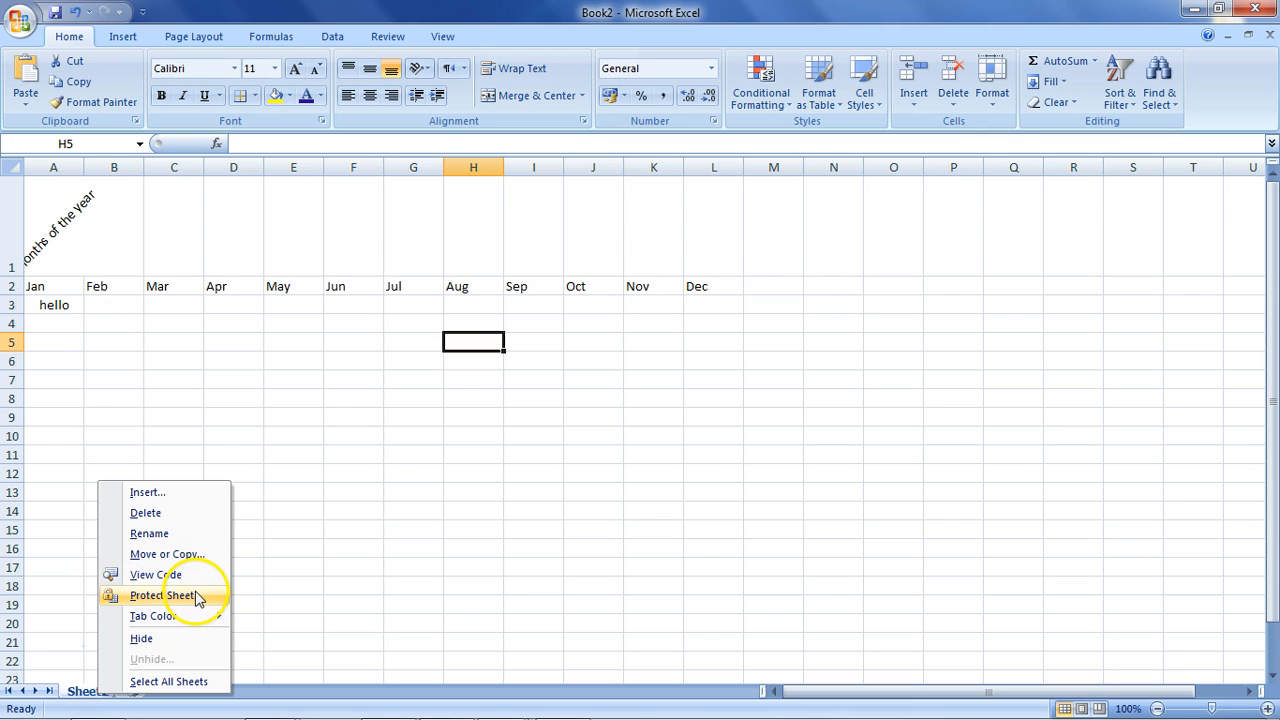
left_click(198, 596)
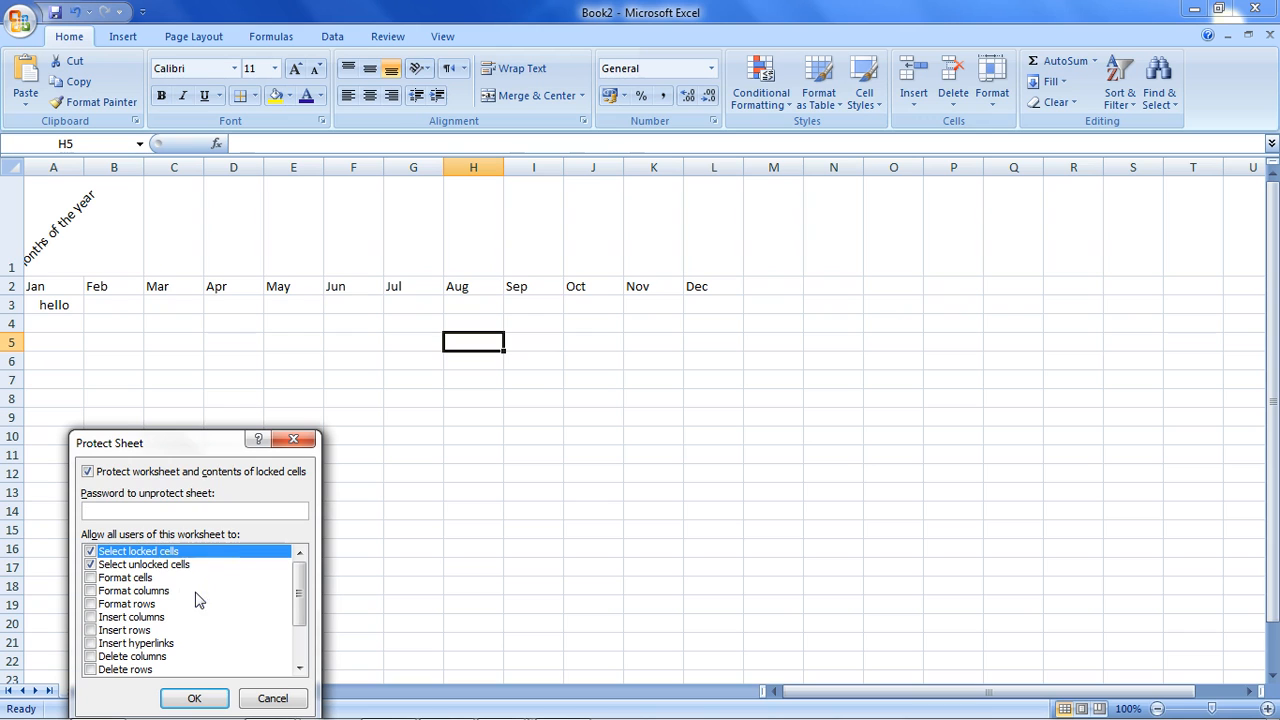
left_click_drag(183, 451, 280, 263)
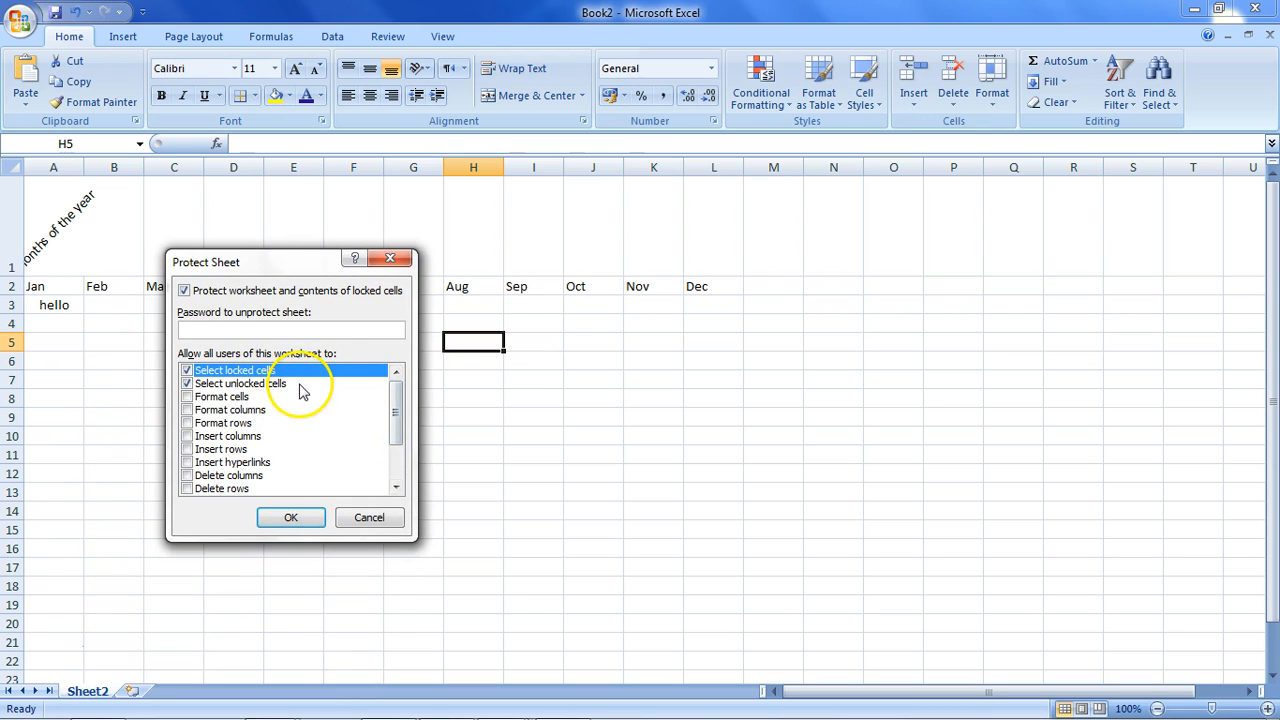
left_click_drag(393, 410, 382, 474)
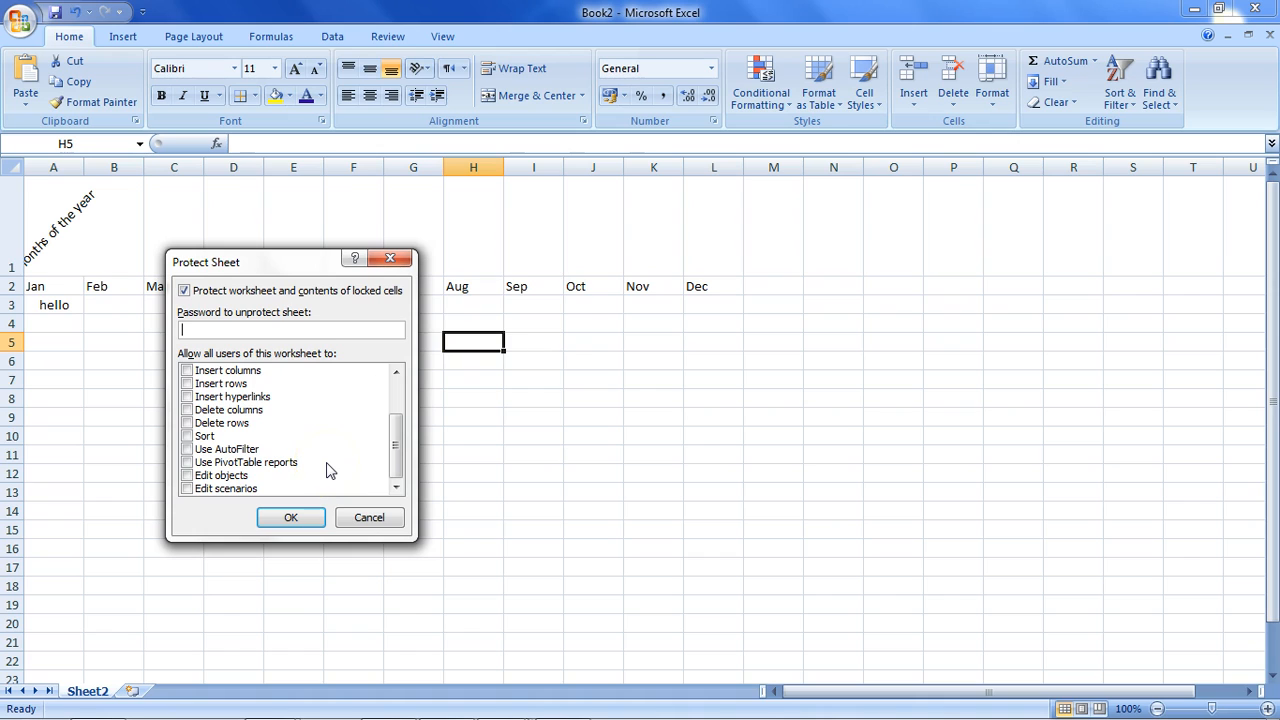
left_click(295, 397)
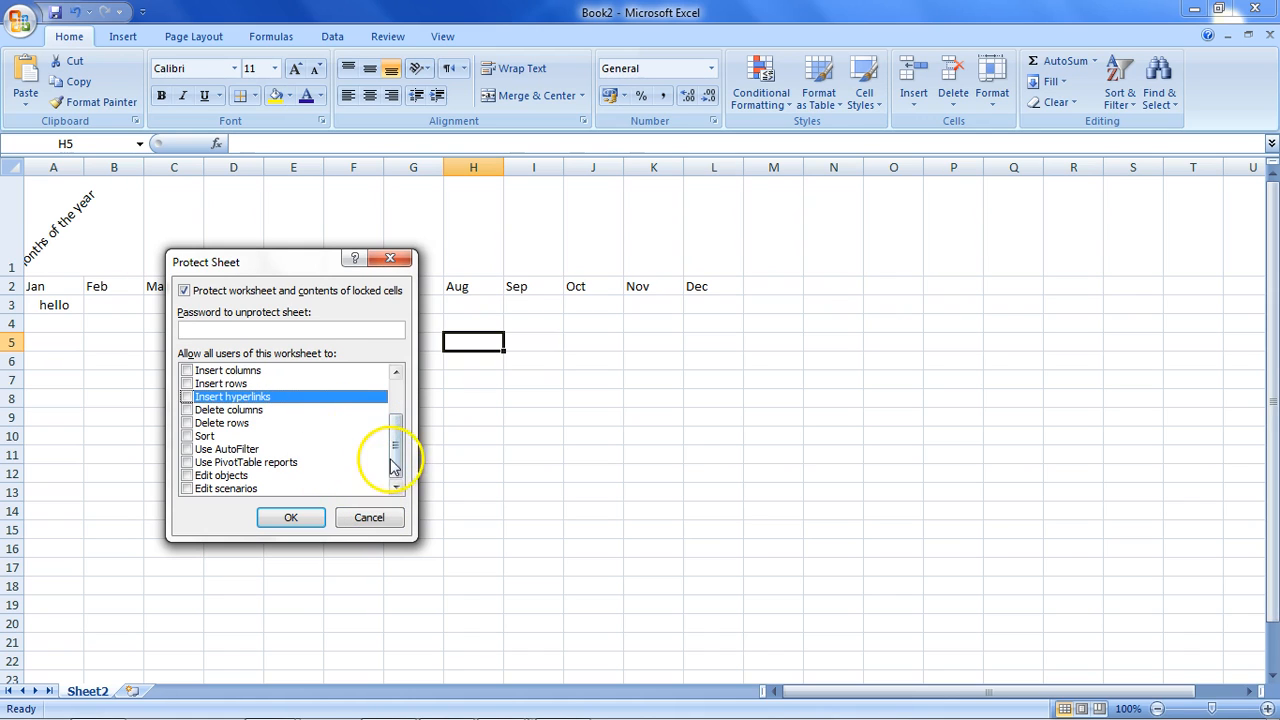
left_click(370, 517)
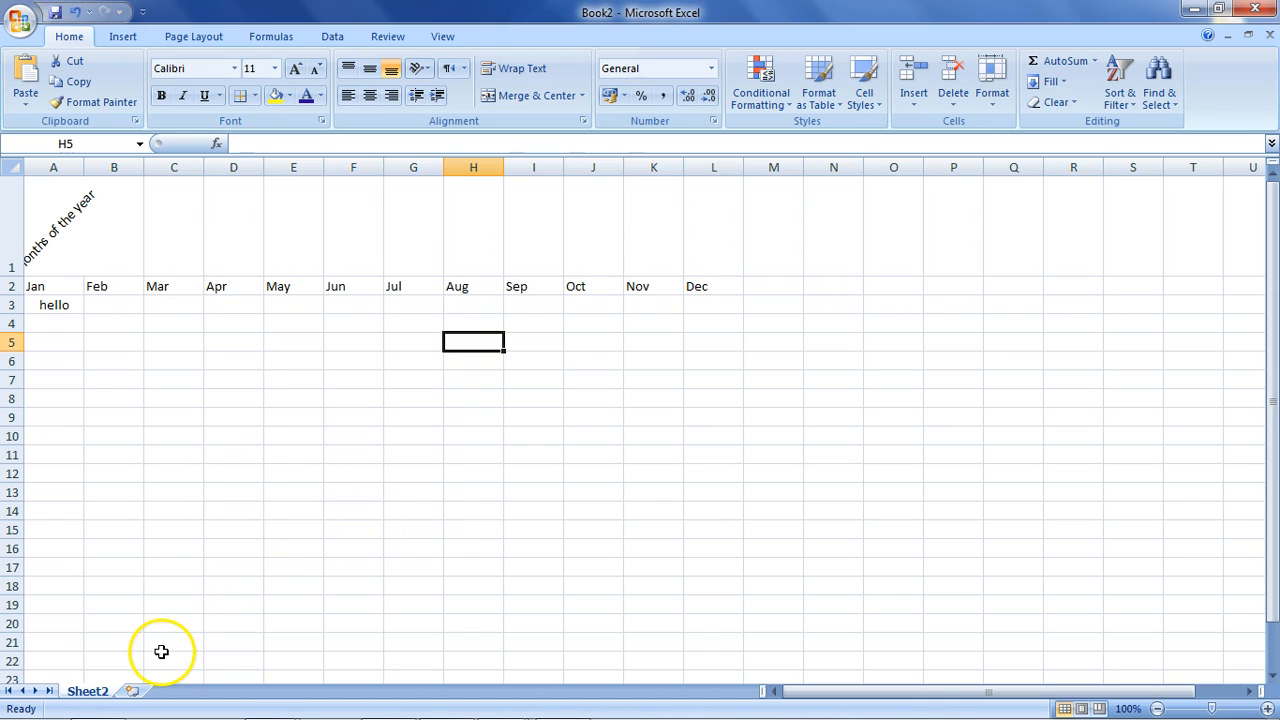
Insert three new blank worksheets: Sheet3, Sheet4 and Sheet5.
right_click(90, 690)
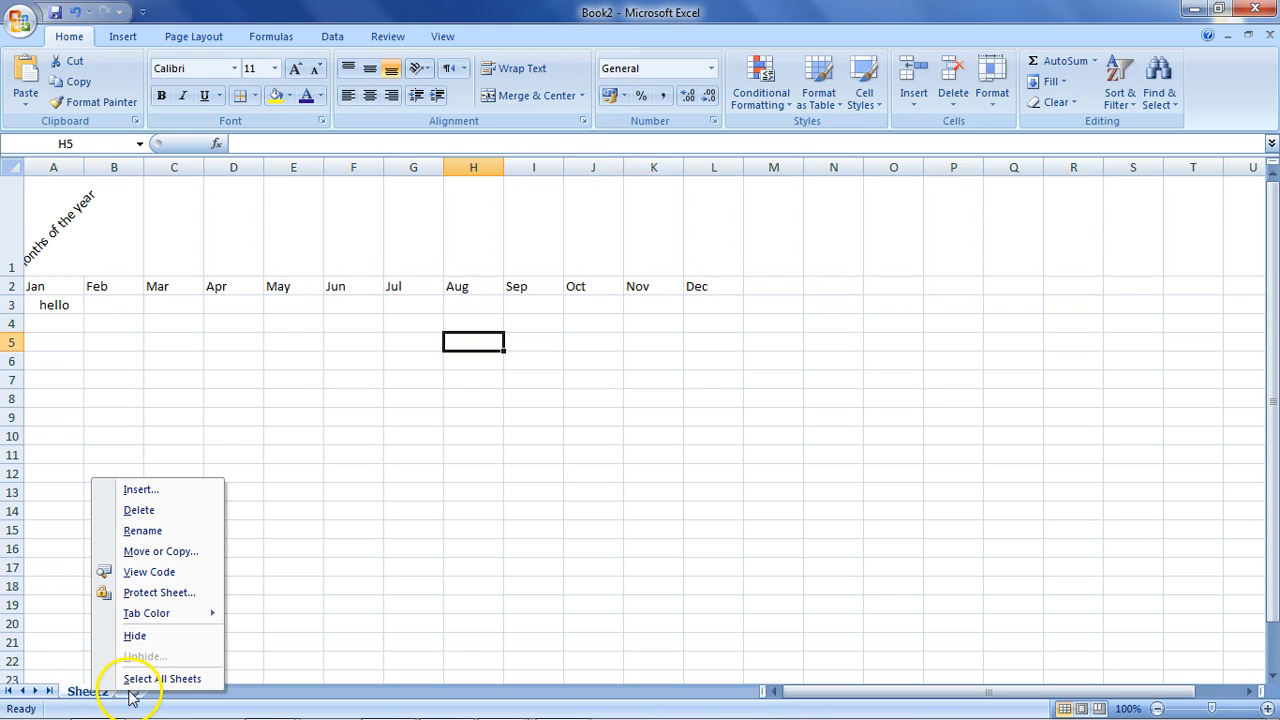
left_click(130, 697)
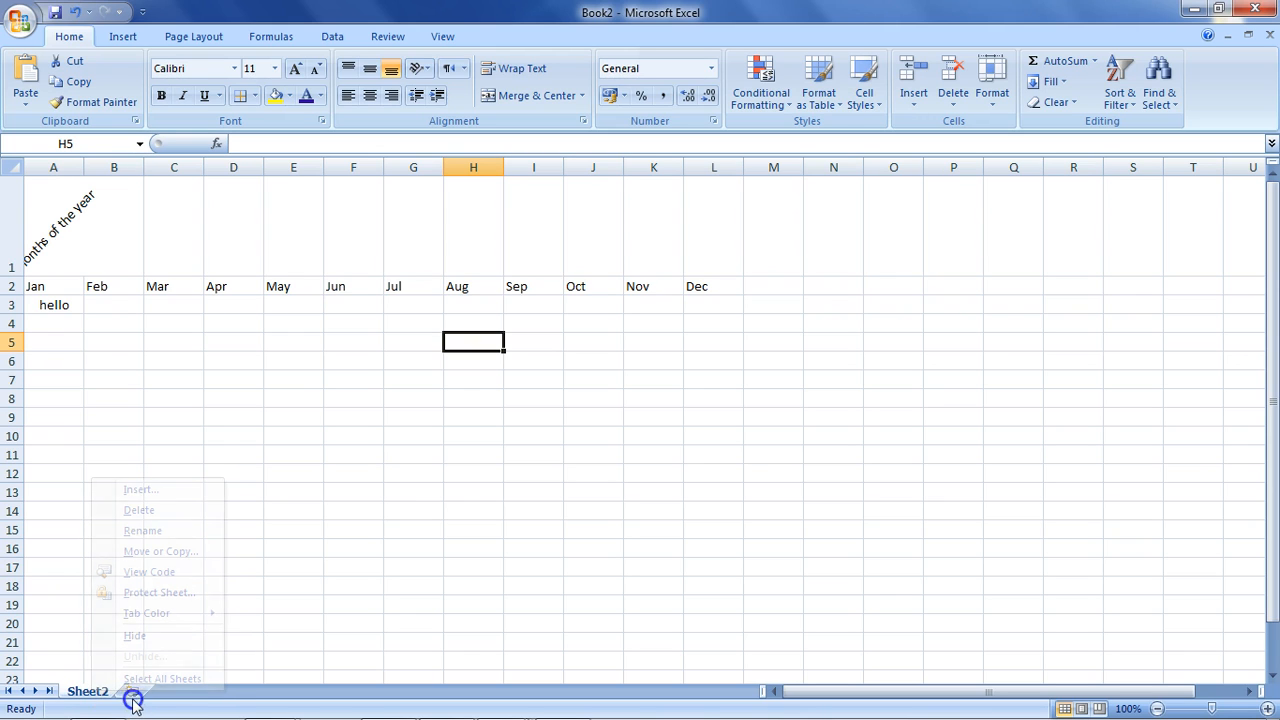
left_click(134, 697)
left_click(188, 691)
left_click(245, 691)
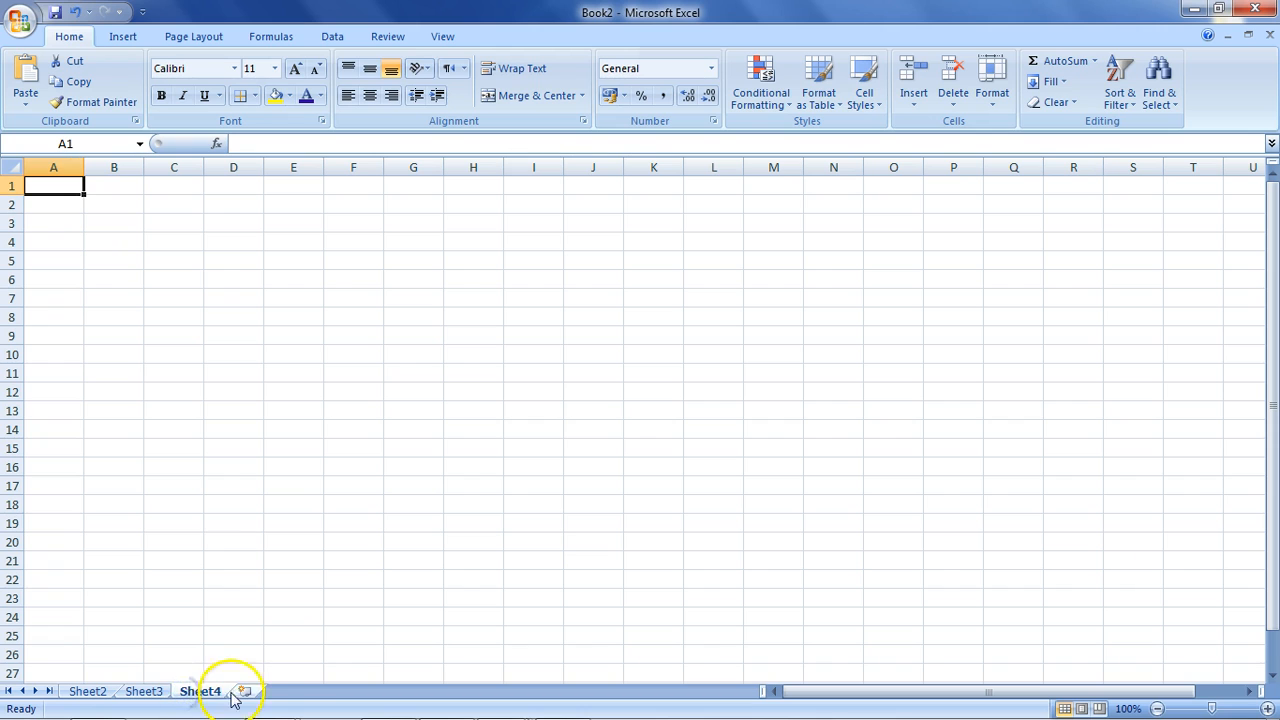
Hide Sheet3, leaving Sheet2, Sheet4 and Sheet5 visible.
left_click(147, 690)
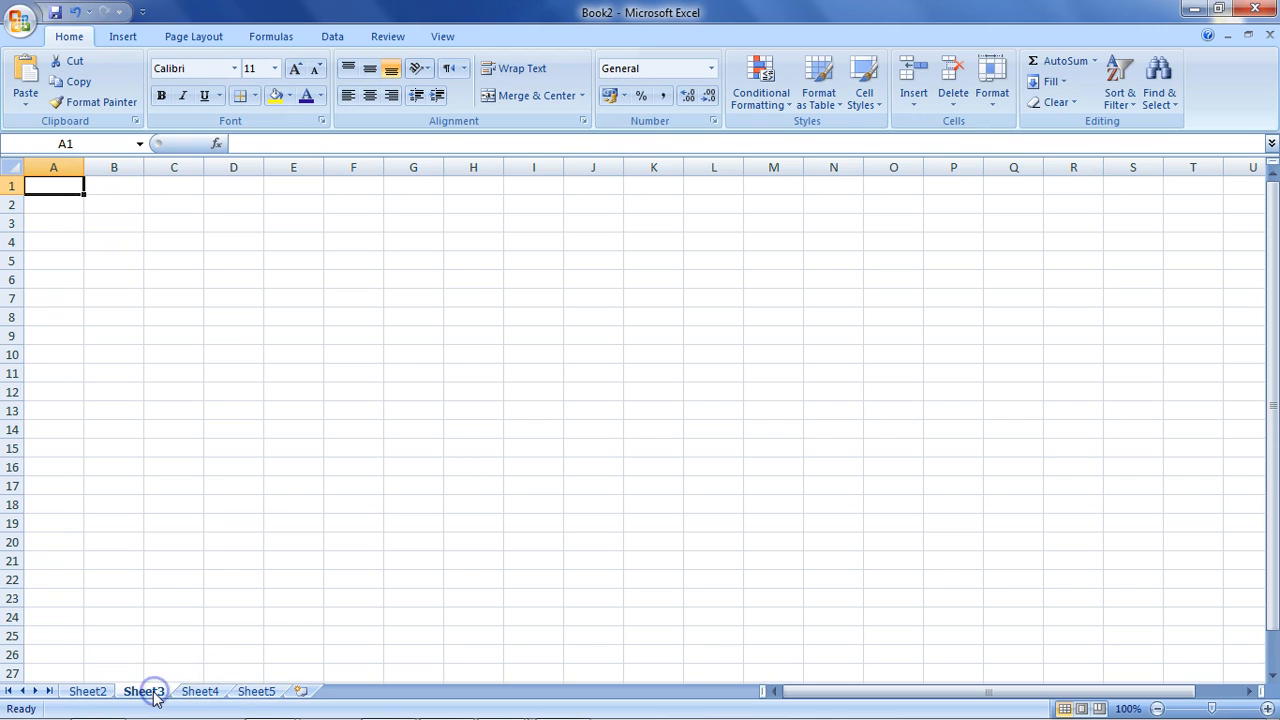
right_click(149, 688)
left_click(221, 639)
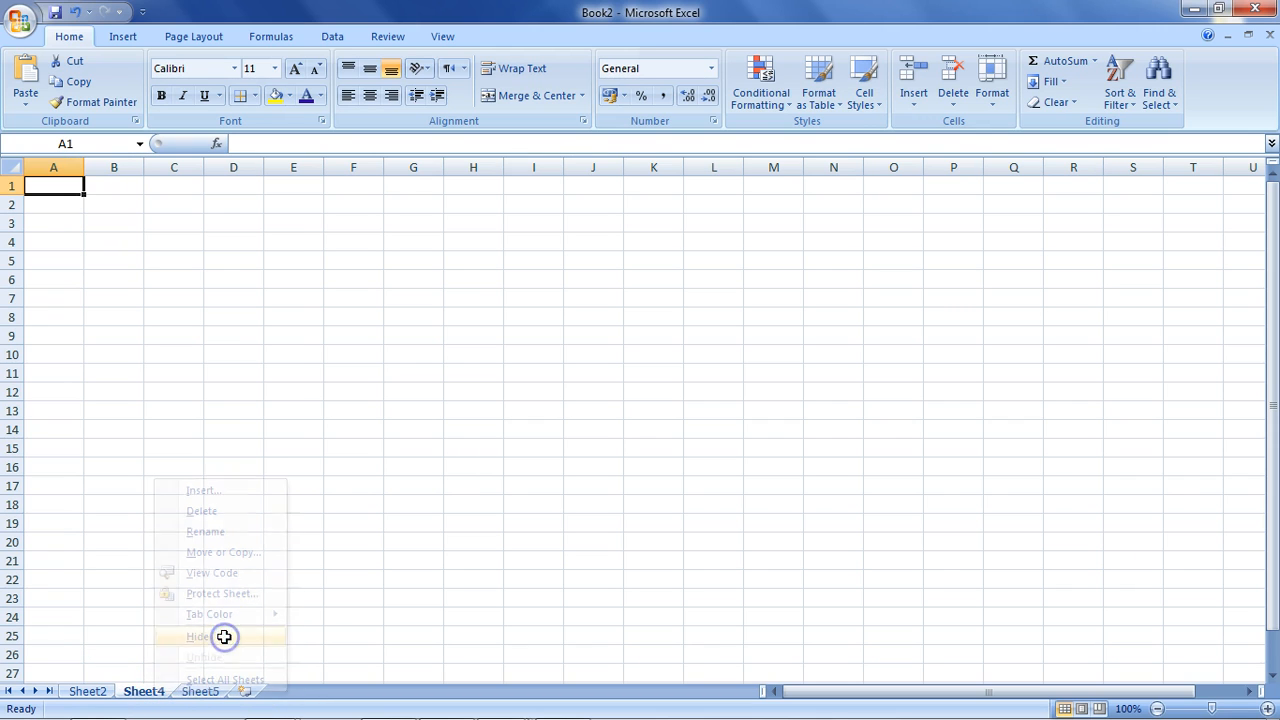
left_click(90, 694)
left_click(141, 691)
left_click(203, 691)
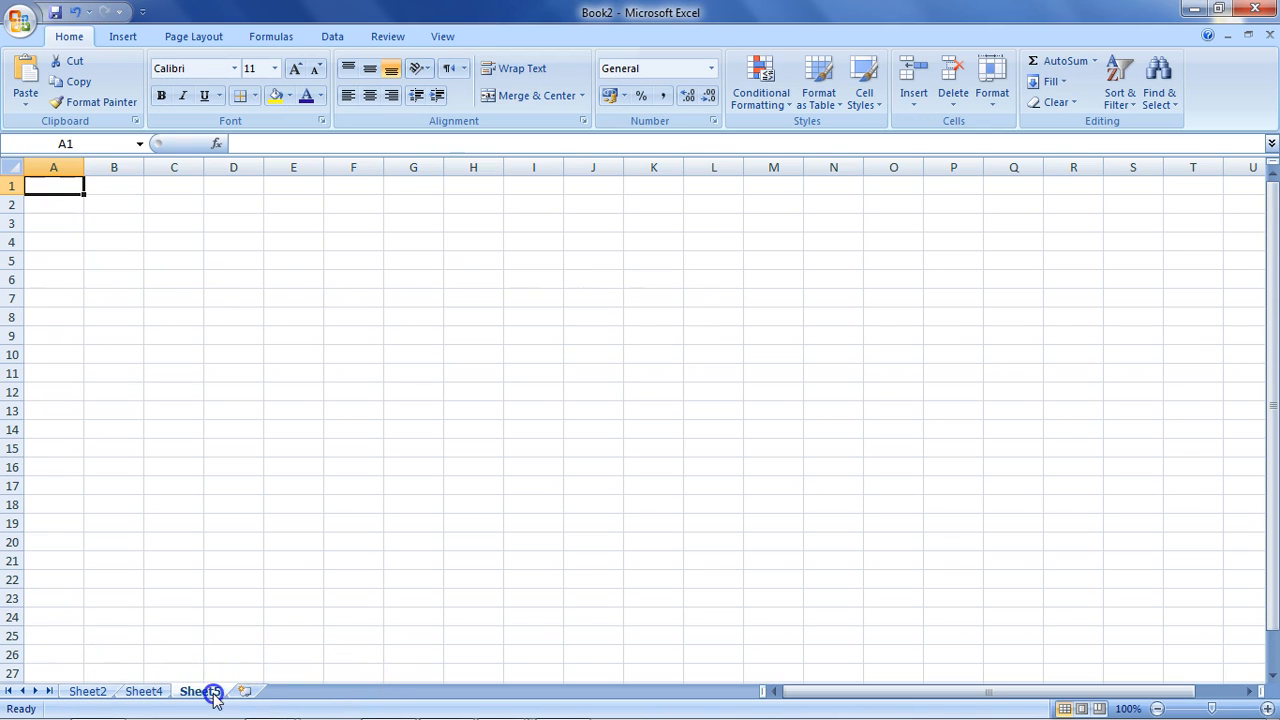
left_click(80, 692)
Unhide Sheet3 so it reappears between Sheet2 and Sheet4.
right_click(204, 691)
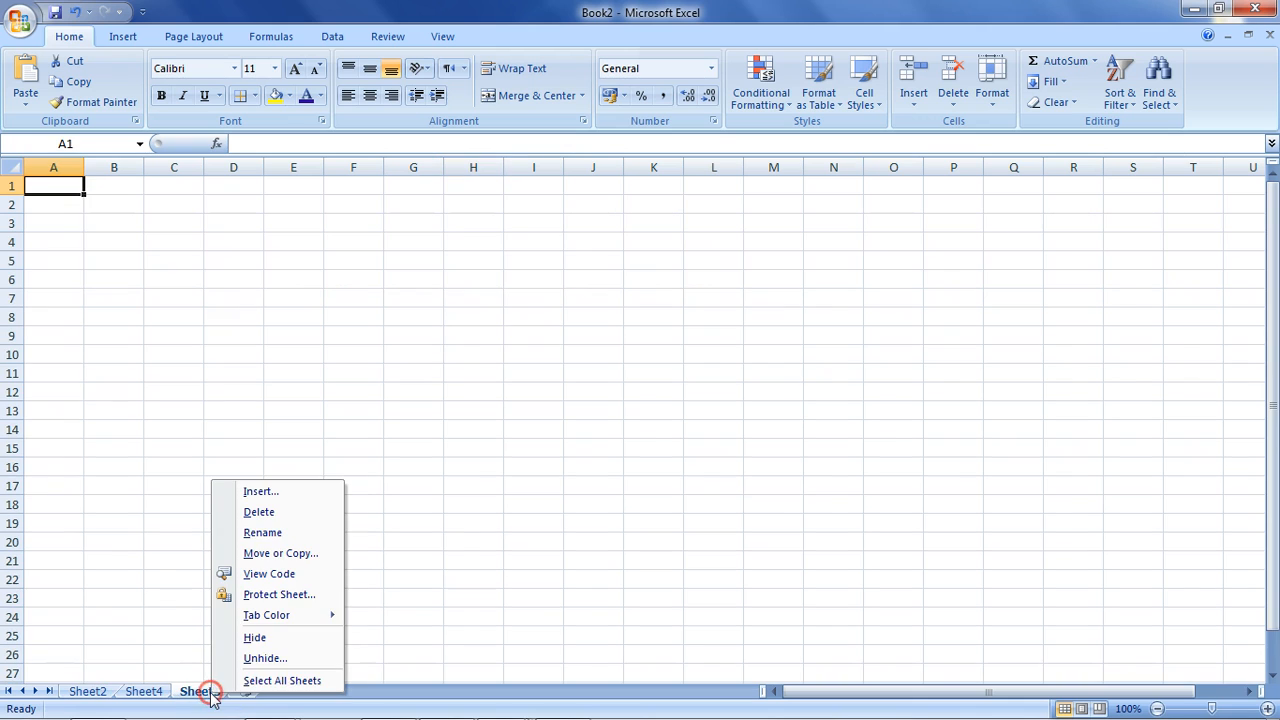
left_click(264, 658)
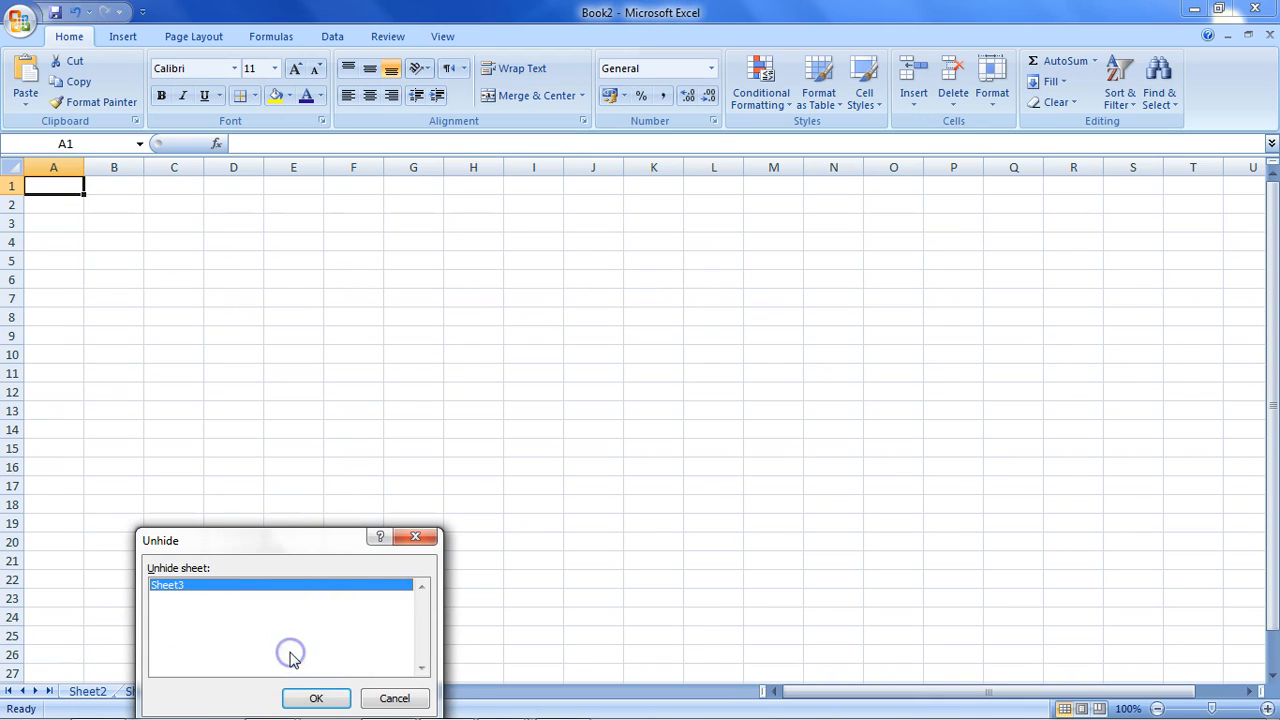
left_click(315, 698)
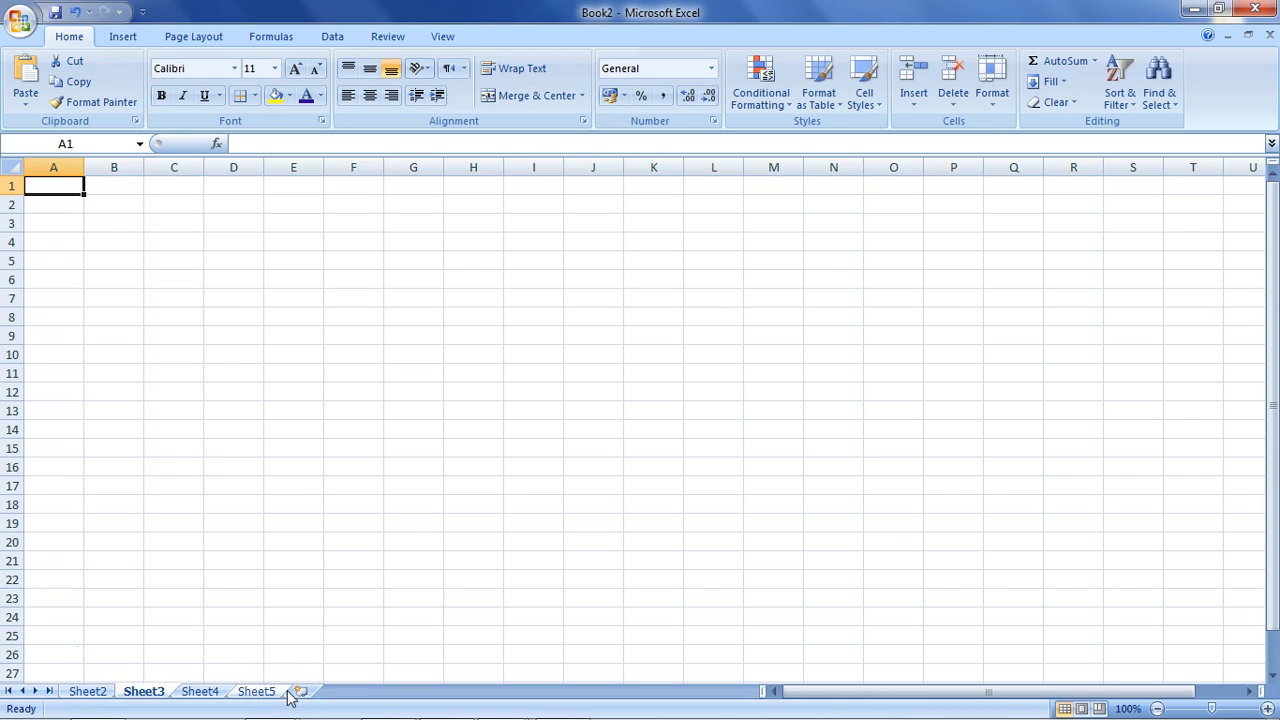
Hide Sheet5, then open and close the Office button menu.
right_click(254, 690)
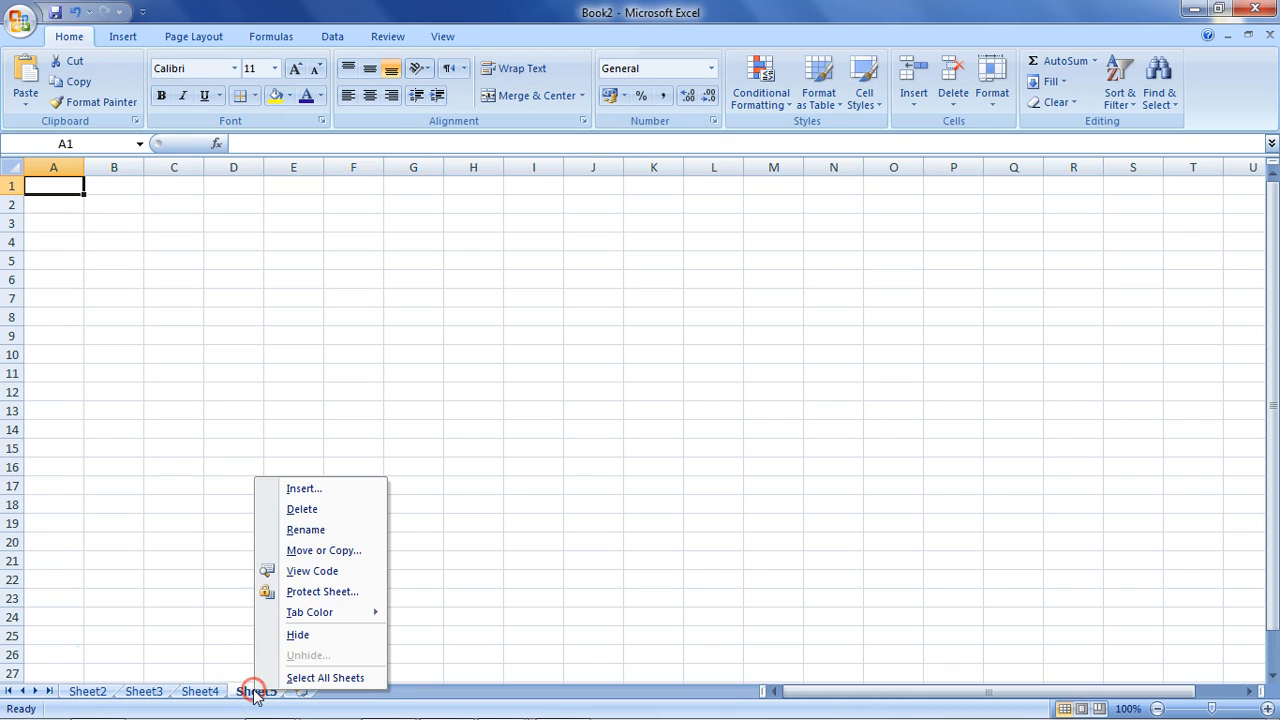
left_click(331, 638)
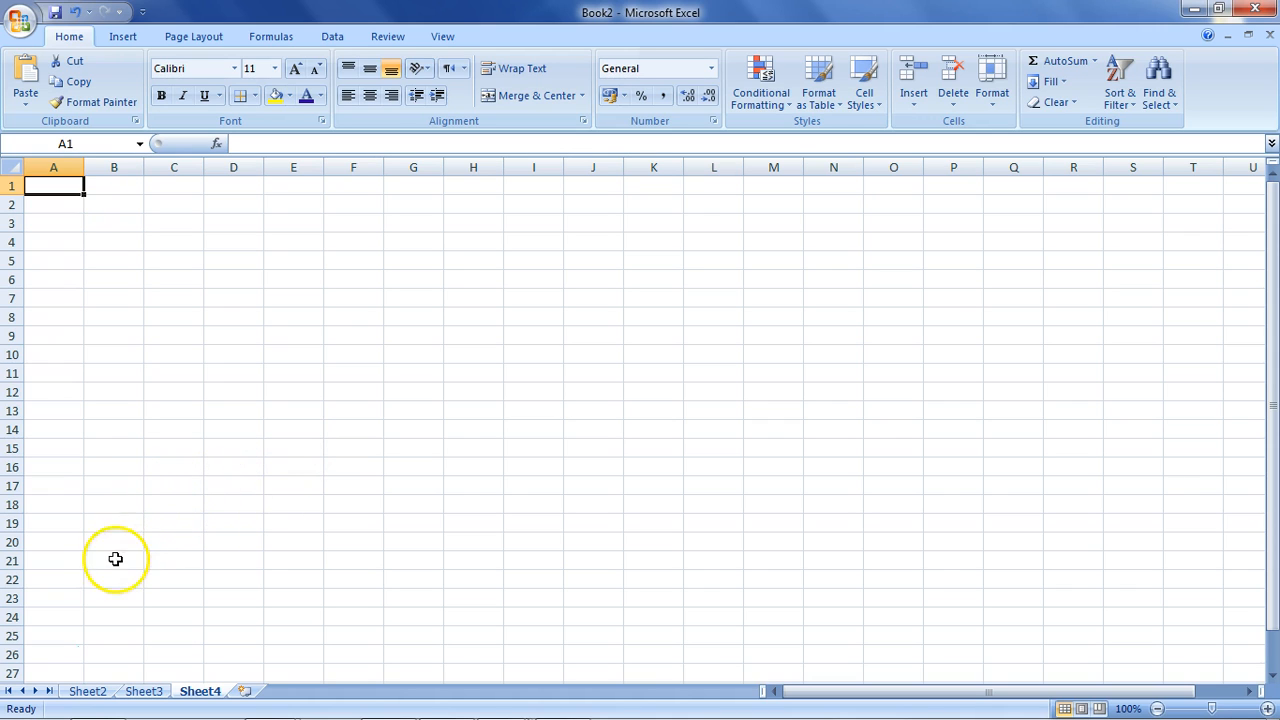
left_click(22, 16)
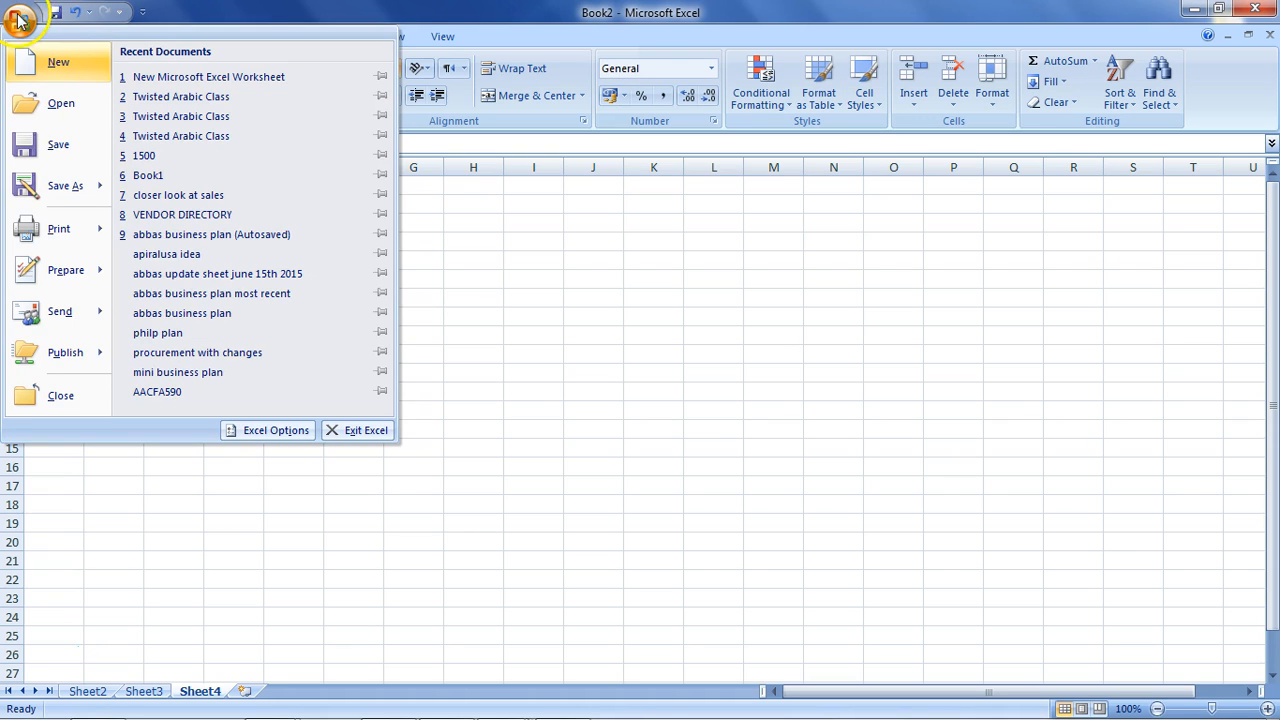
left_click(295, 553)
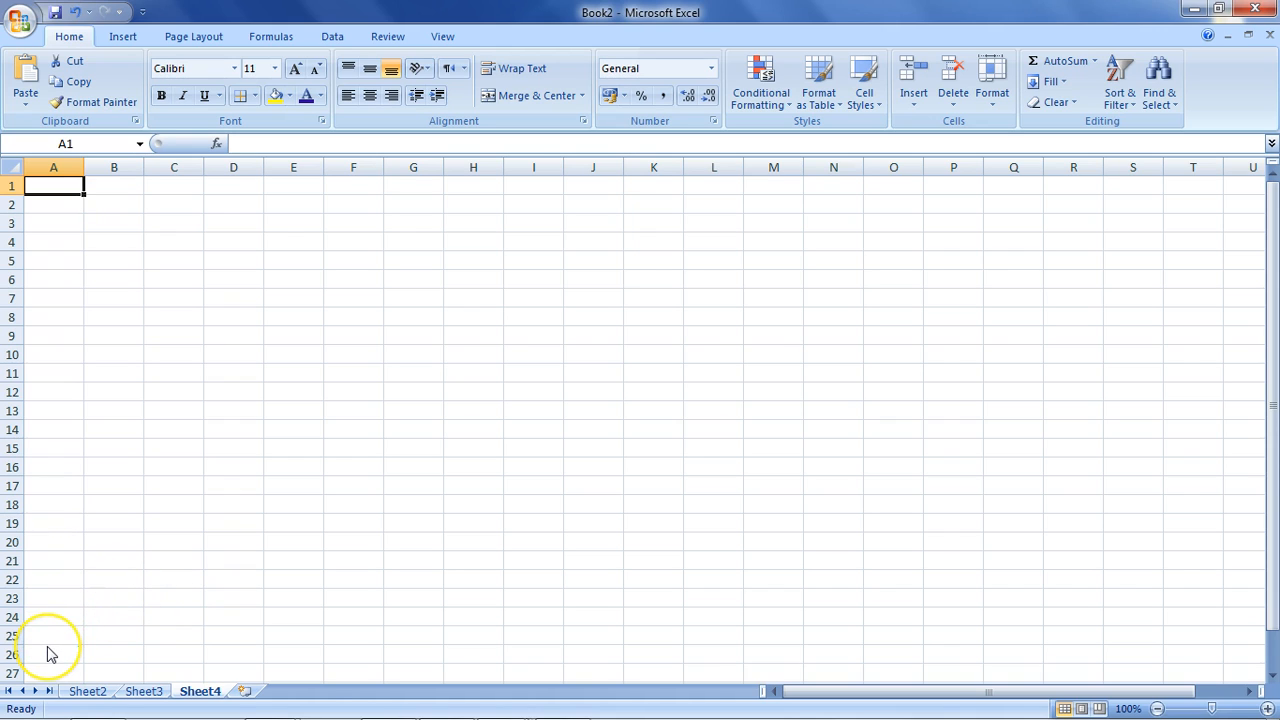